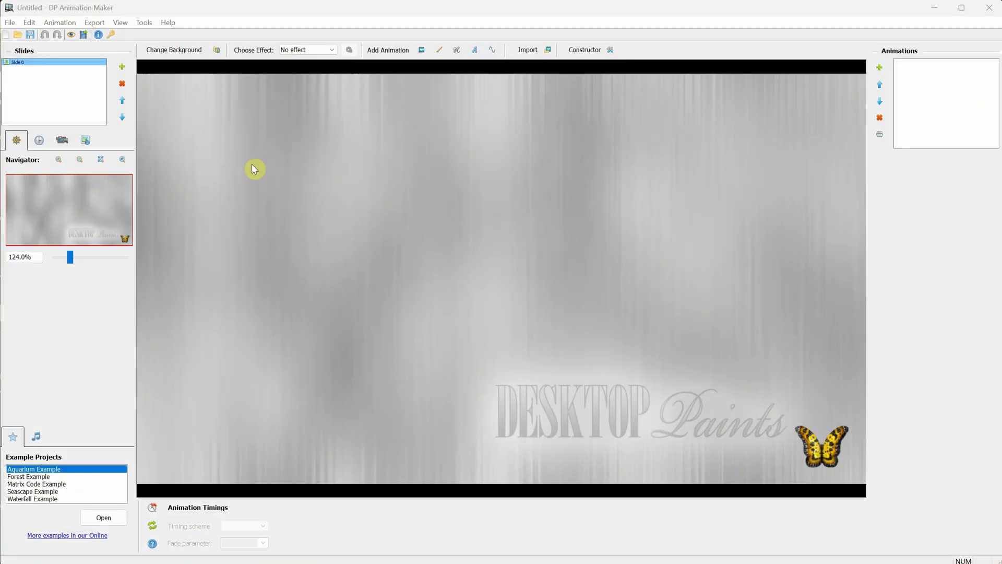
Replace the slide's background with the image Background.jpg from the Resources folder
{"action": "left_click", "coordinate": [199, 54]}
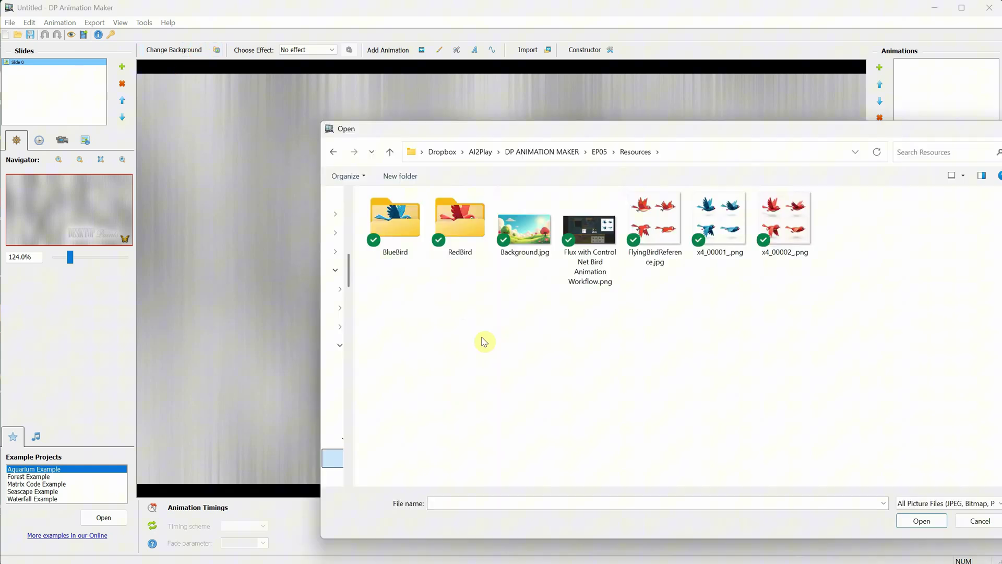
{"action": "double_click", "coordinate": [532, 254]}
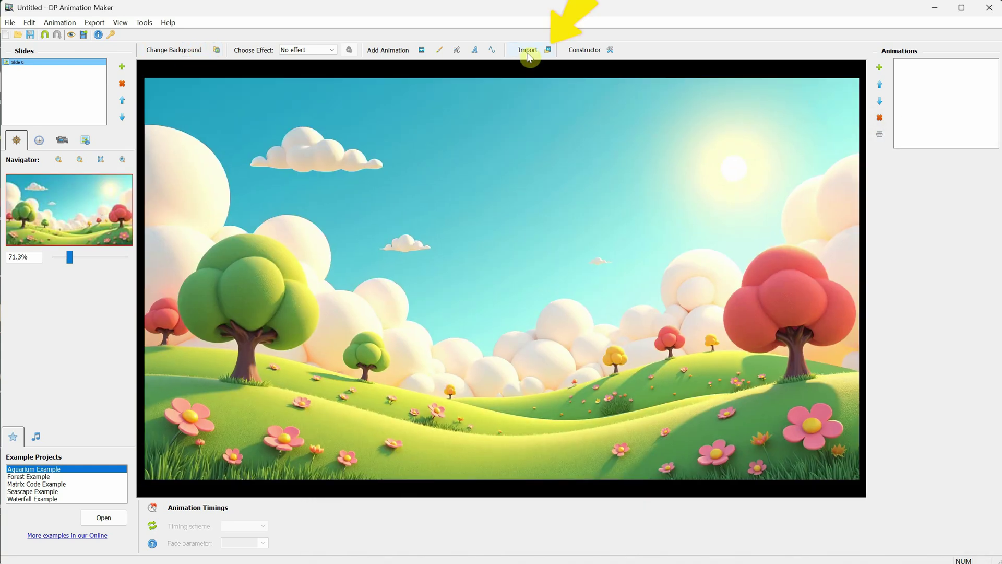
Import the five frames redbird1.png to redbird5.png from the RedBird folder and continue to the template selection
{"action": "left_click", "coordinate": [527, 51]}
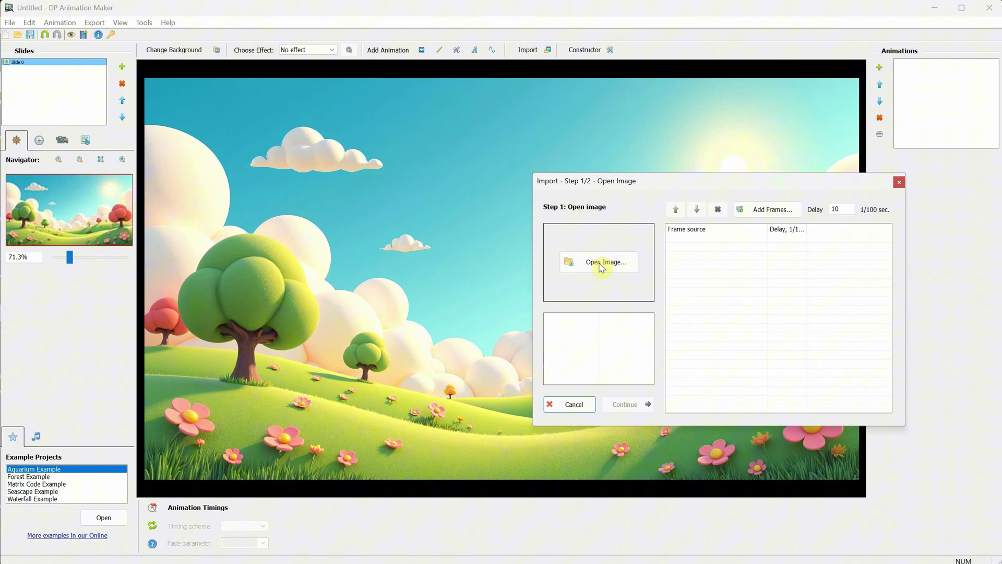
{"action": "left_click", "coordinate": [763, 211]}
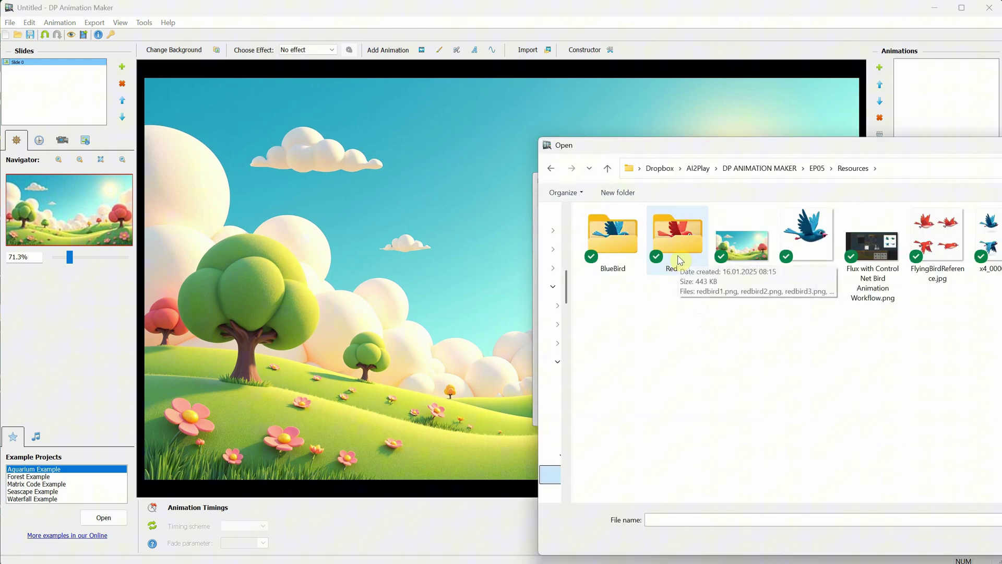
{"action": "left_click", "coordinate": [680, 259]}
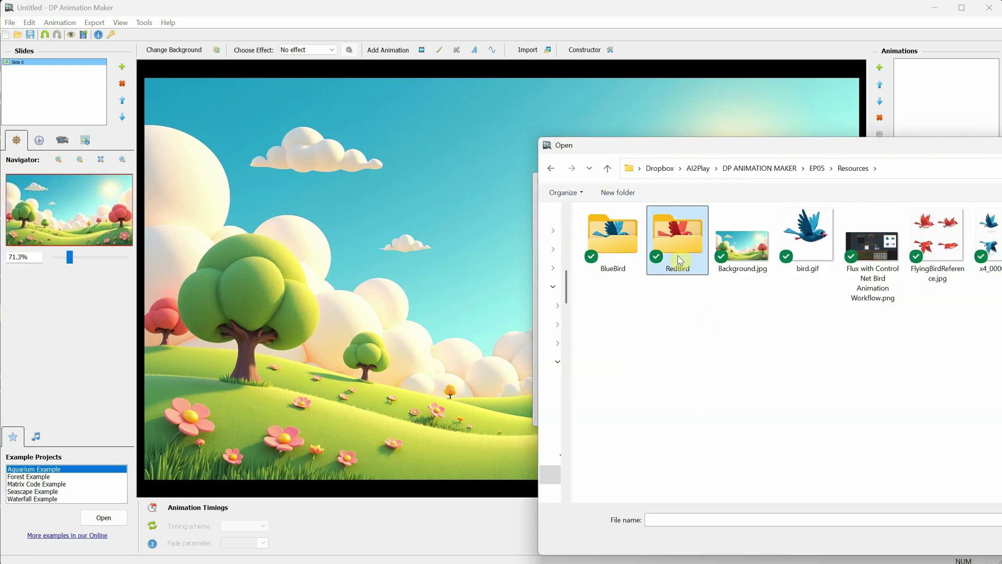
{"action": "double_click", "coordinate": [681, 260]}
{"action": "left_click_drag", "start_coordinate": [673, 264], "coordinate": [300, 190]}
{"action": "left_click", "coordinate": [846, 495]}
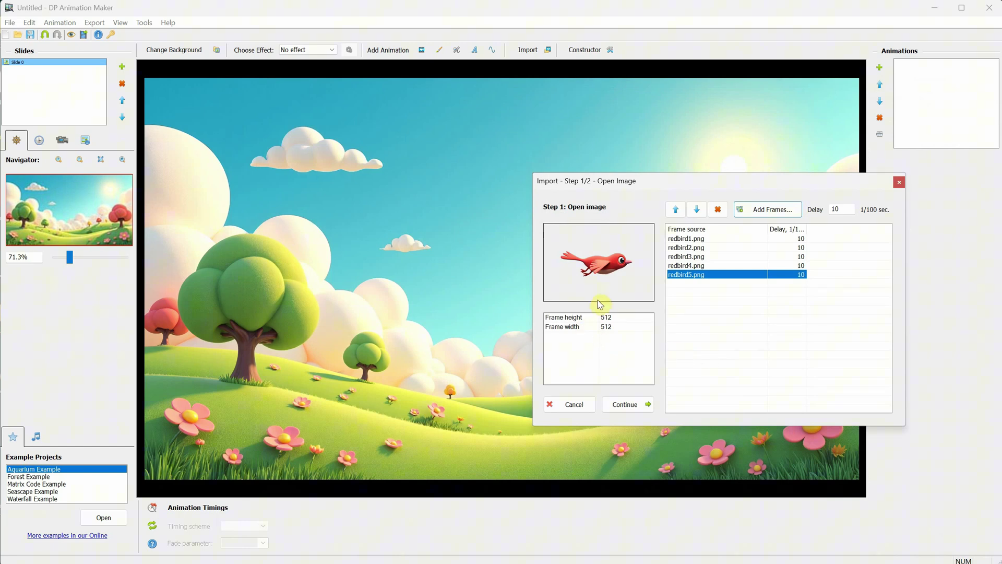
{"action": "left_click", "coordinate": [624, 406]}
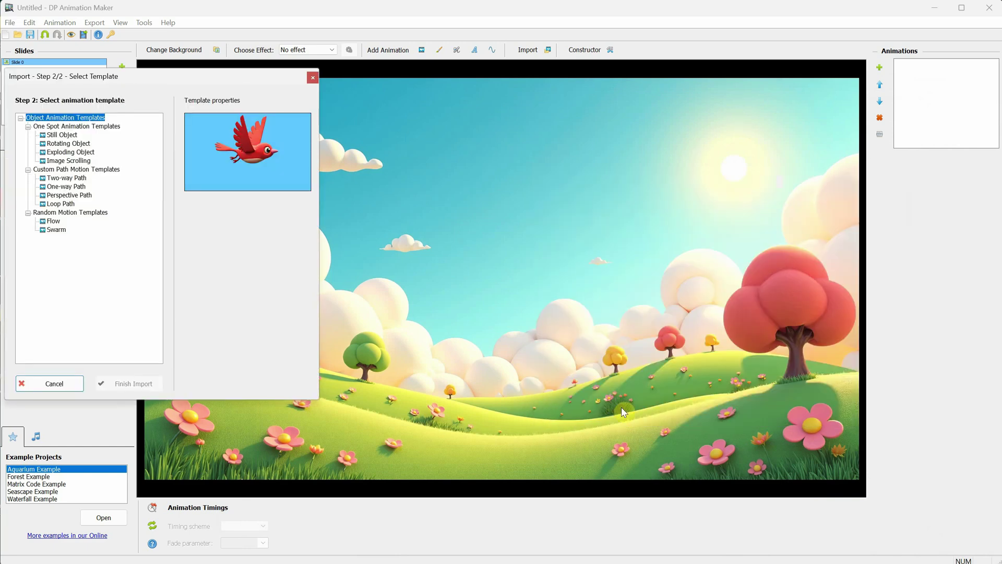
Try the Still Object template and move the bird around the sky
{"action": "left_click", "coordinate": [63, 135]}
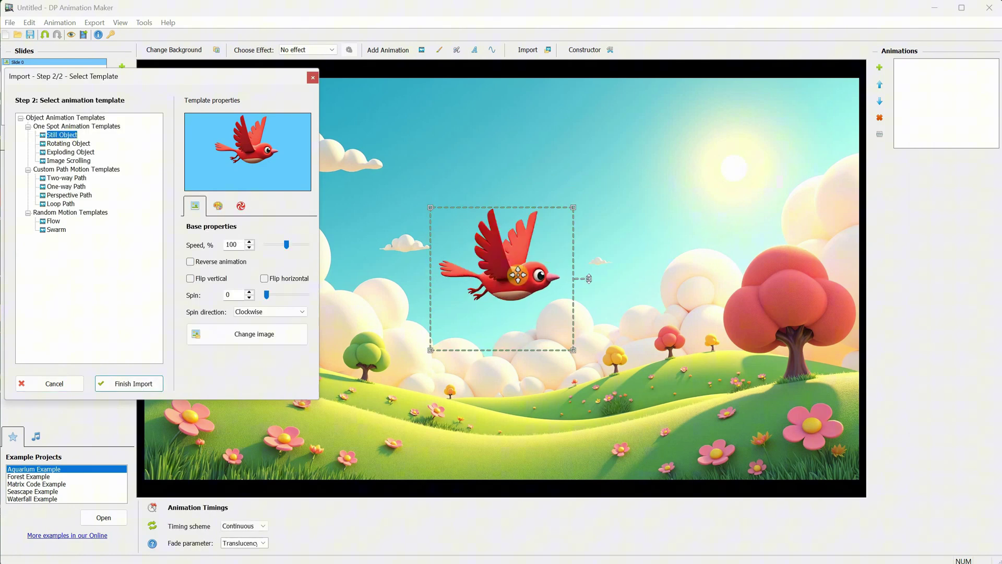
{"action": "left_click_drag", "start_coordinate": [553, 249], "coordinate": [746, 237]}
{"action": "left_click_drag", "start_coordinate": [668, 250], "coordinate": [498, 208]}
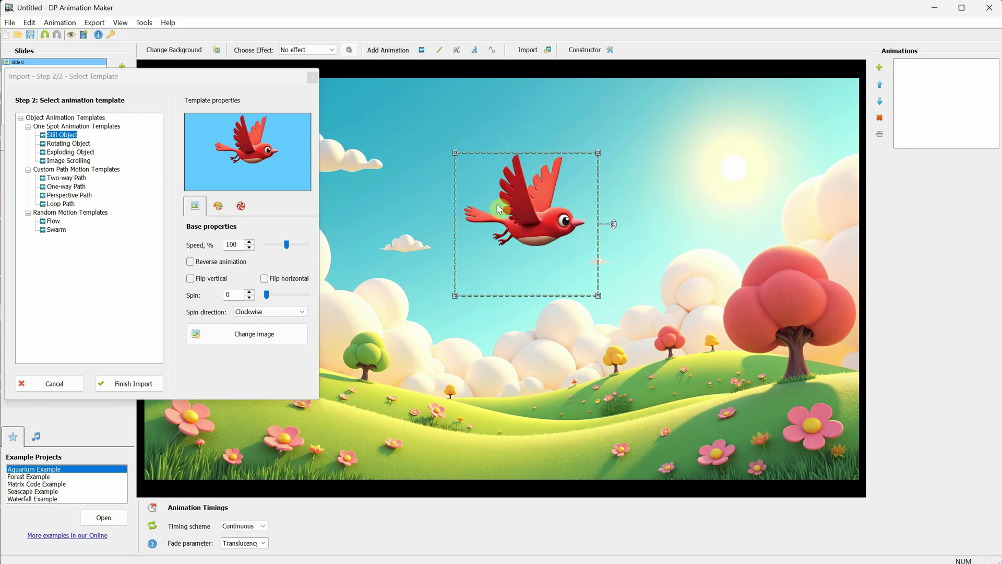
Apply the One-way Path template to the bird and finish the import
{"action": "left_click", "coordinate": [66, 188]}
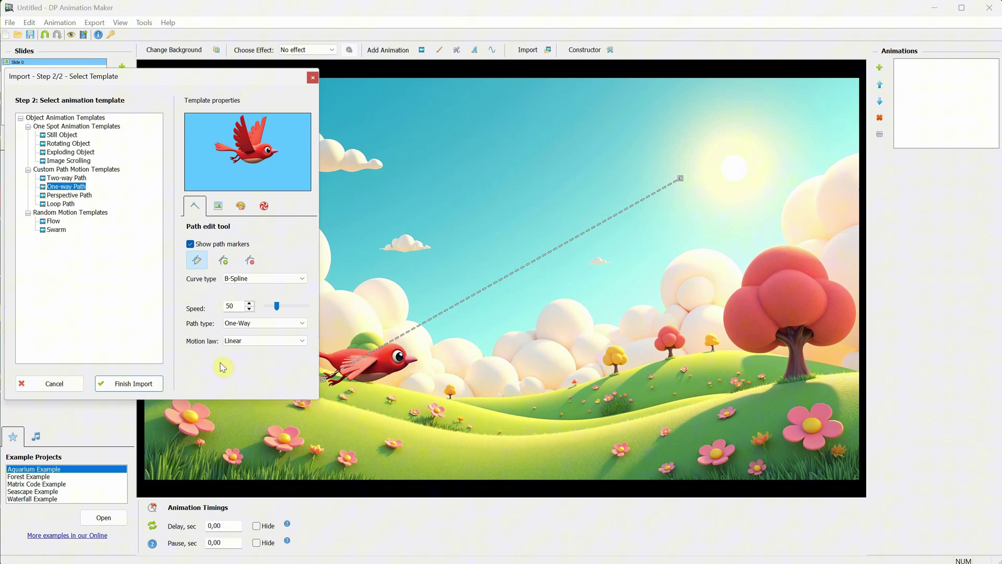
{"action": "left_click", "coordinate": [140, 383]}
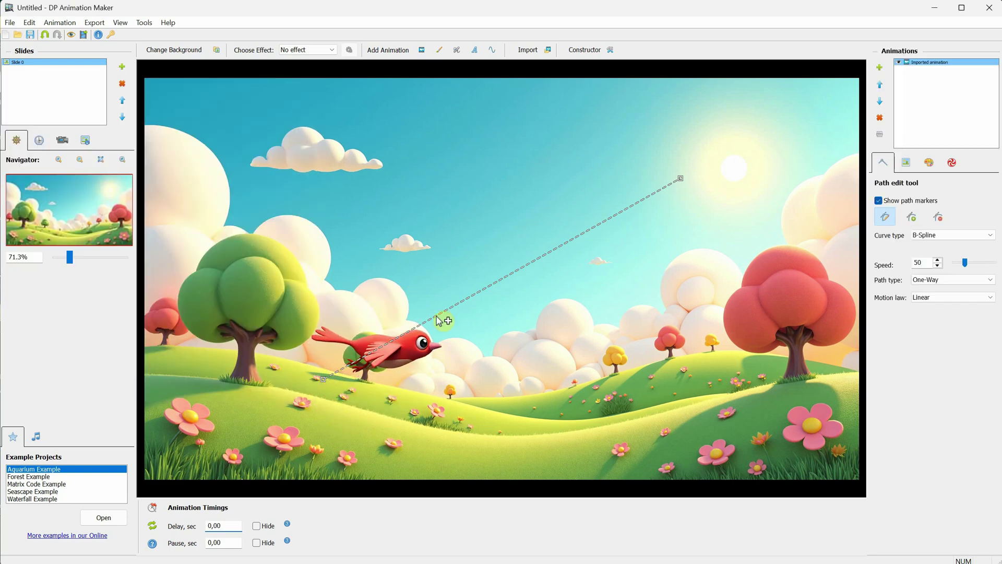
Move both path endpoints outside the opposite sides of the background and bend the path upward near its start
{"action": "scroll", "coordinate": [648, 212], "scroll_direction": "down", "scroll_amount": 2}
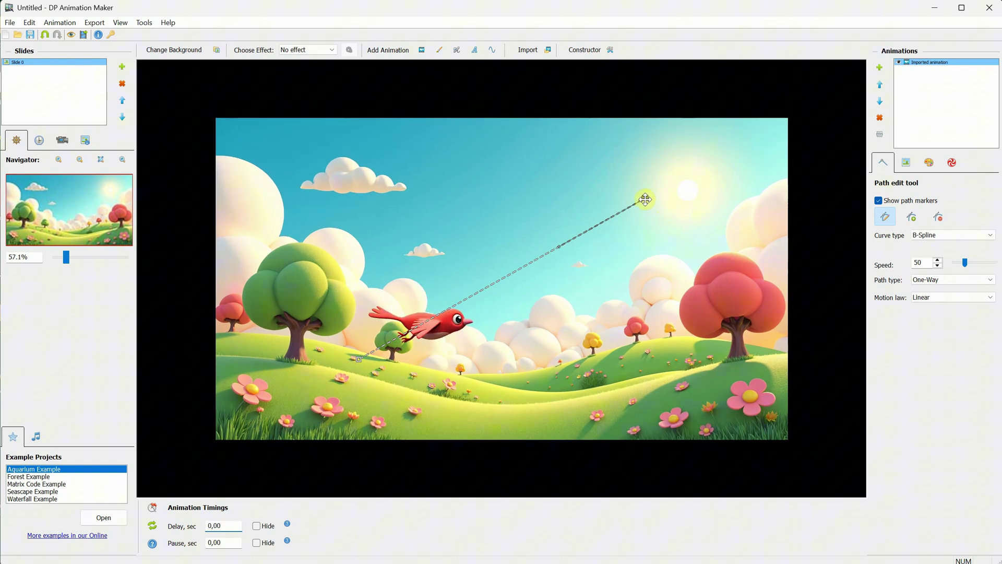
{"action": "mouse_move", "coordinate": [645, 200]}
{"action": "left_mouse_down"}
{"action": "mouse_move", "coordinate": [832, 241]}
{"action": "mouse_move", "coordinate": [812, 253]}
{"action": "mouse_move", "coordinate": [821, 256]}
{"action": "left_mouse_up"}
{"action": "mouse_move", "coordinate": [357, 358]}
{"action": "left_mouse_down"}
{"action": "mouse_move", "coordinate": [327, 313]}
{"action": "mouse_move", "coordinate": [179, 290]}
{"action": "left_mouse_up"}
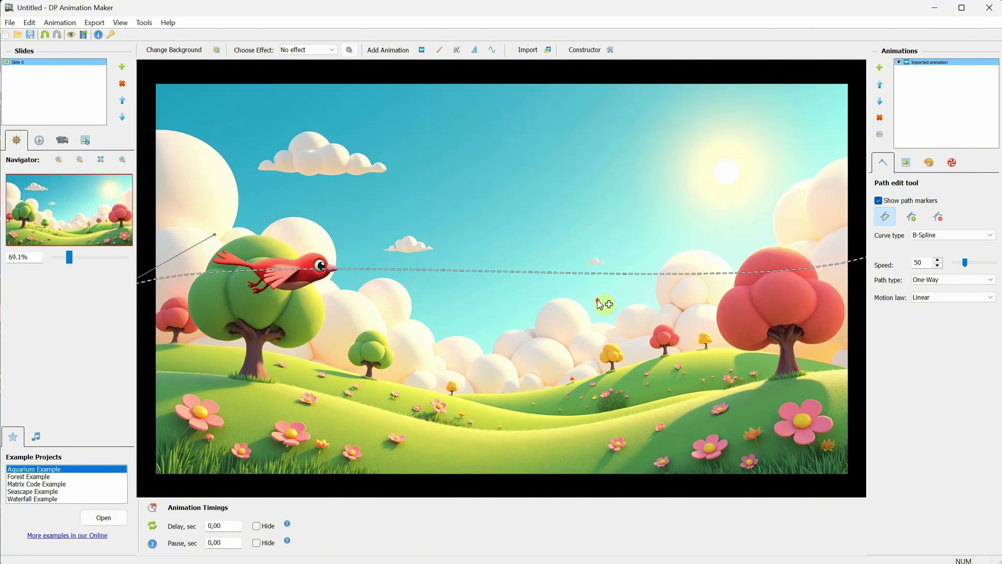
{"action": "scroll", "coordinate": [593, 301], "scroll_direction": "up", "scroll_amount": 2}
{"action": "scroll", "coordinate": [592, 301], "scroll_direction": "down", "scroll_amount": 1}
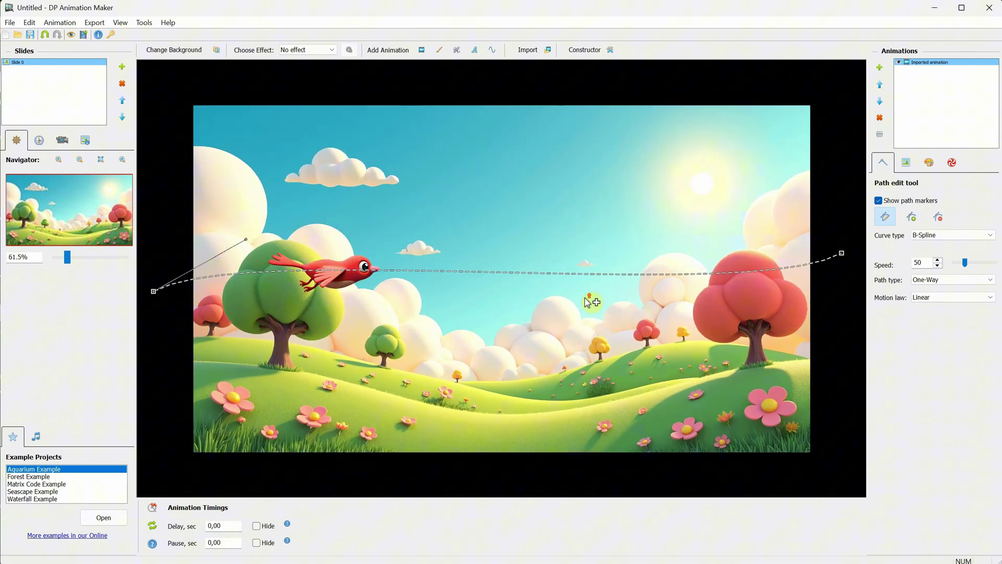
{"action": "left_click_drag", "start_coordinate": [265, 247], "coordinate": [322, 199]}
Set the bird's speed along the path to 700
{"action": "left_click_drag", "start_coordinate": [968, 264], "coordinate": [998, 264]}
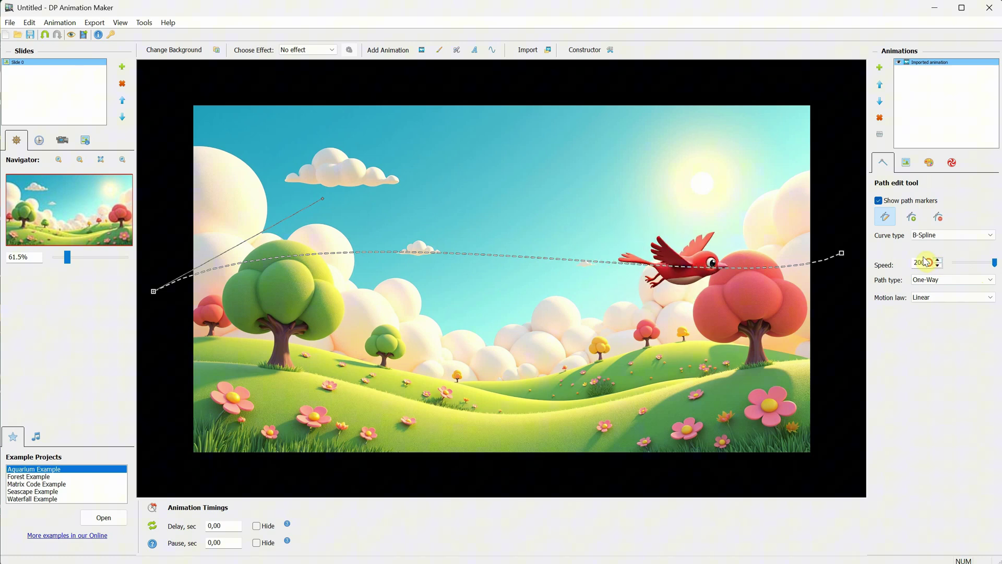
{"action": "left_click_drag", "start_coordinate": [927, 260], "coordinate": [870, 260]}
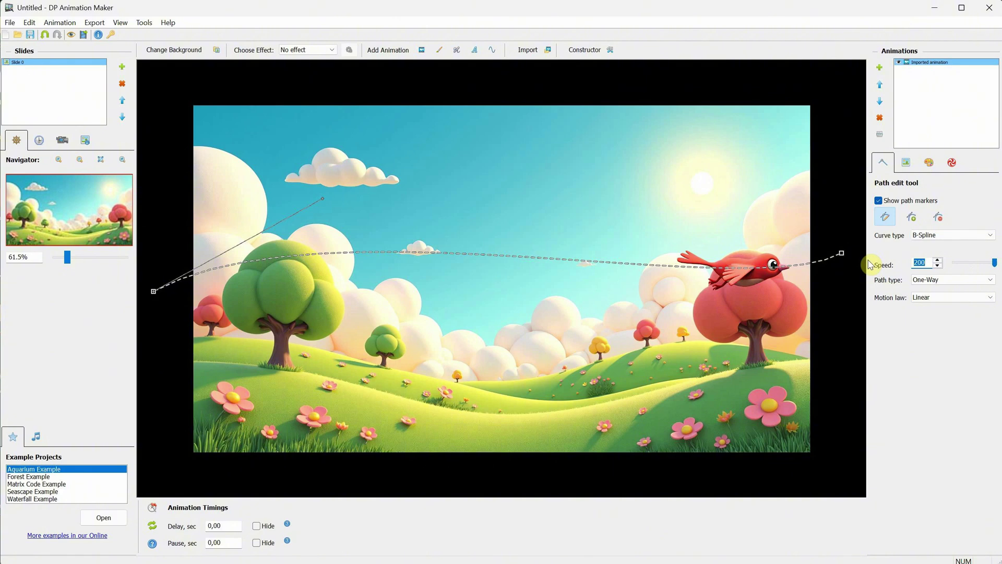
{"action": "type", "text": "700"}
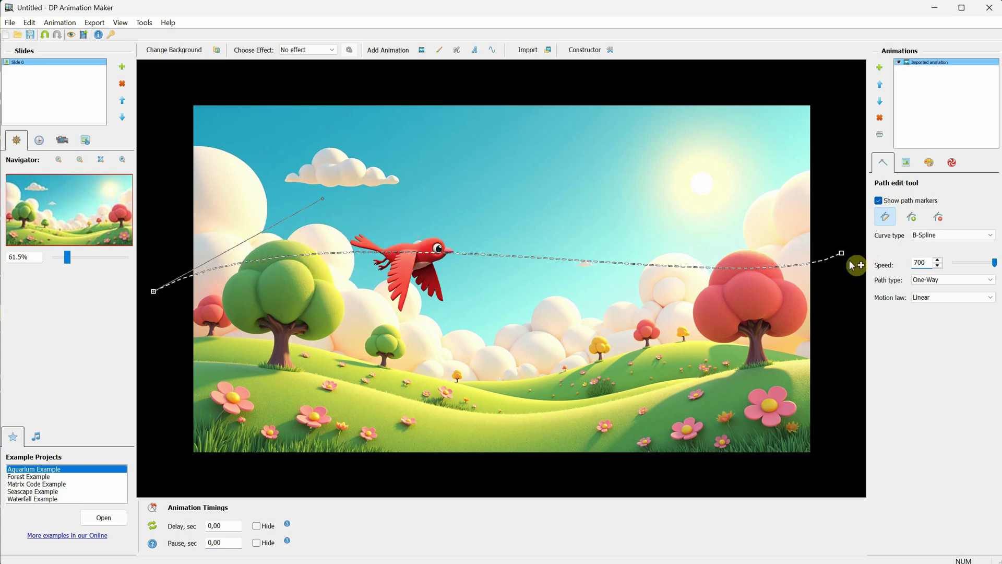
Extend the path into a return flight with an end beyond the background's upper left and a curved mid point near the sun
{"action": "scroll", "coordinate": [796, 209], "scroll_direction": "down", "scroll_amount": 2}
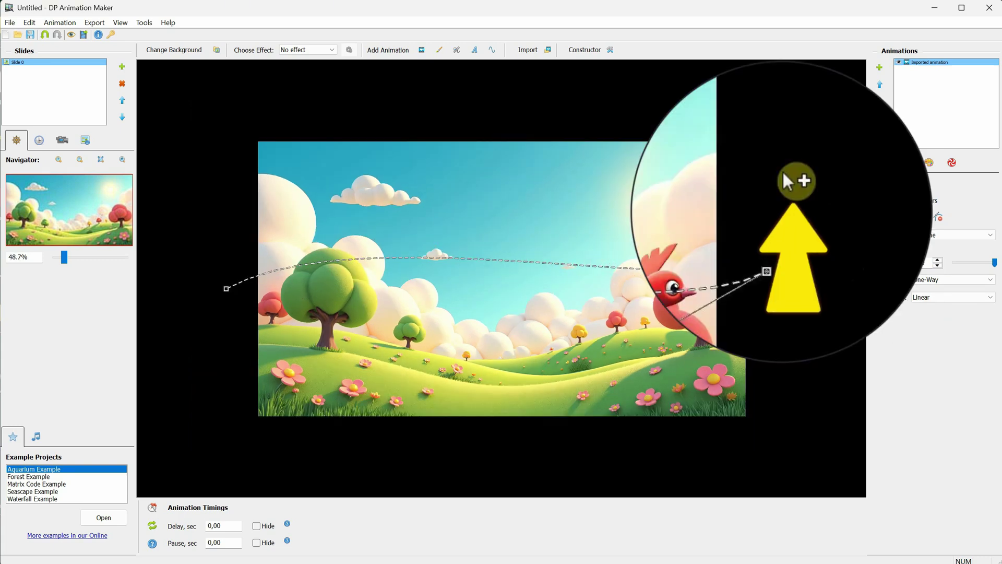
{"action": "left_click_drag", "start_coordinate": [787, 206], "coordinate": [168, 161]}
{"action": "left_click_drag", "start_coordinate": [289, 170], "coordinate": [255, 223]}
{"action": "left_click_drag", "start_coordinate": [592, 201], "coordinate": [554, 187]}
{"action": "left_click_drag", "start_coordinate": [626, 184], "coordinate": [682, 181]}
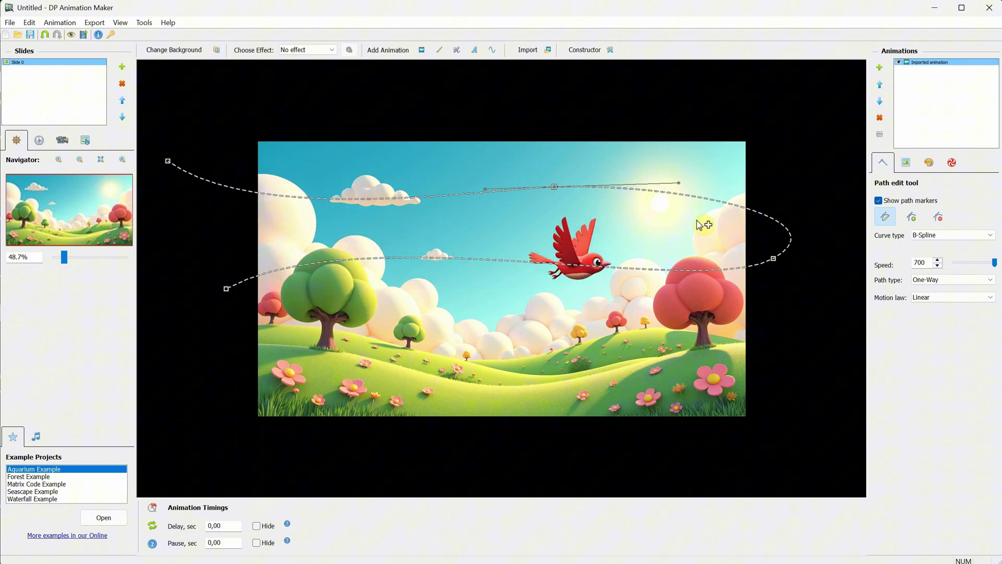
Set the bird's image size to 363 px and its animation value to 137, keeping the angle at 0
{"action": "left_click", "coordinate": [907, 163]}
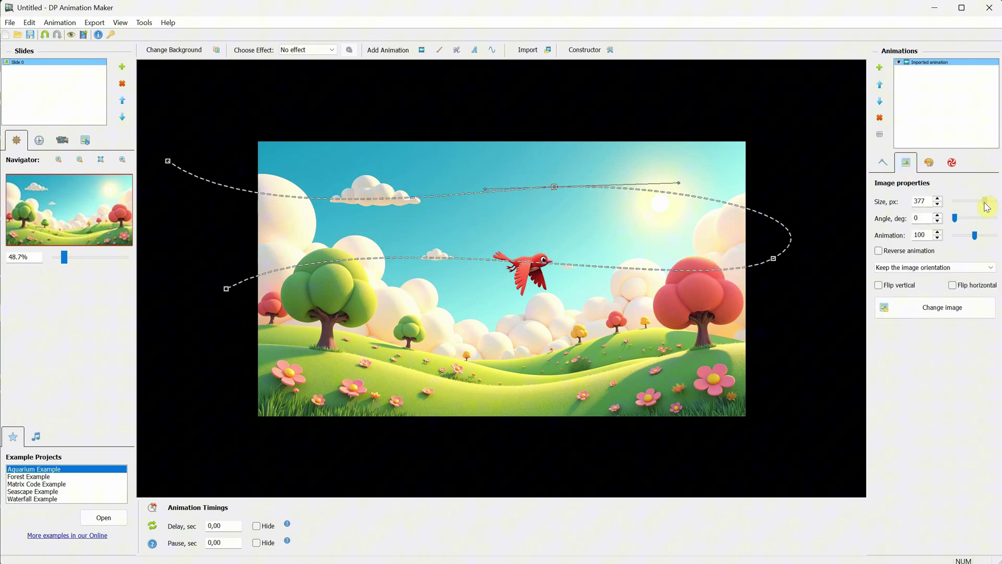
{"action": "scroll", "coordinate": [574, 311], "scroll_direction": "up", "scroll_amount": 4}
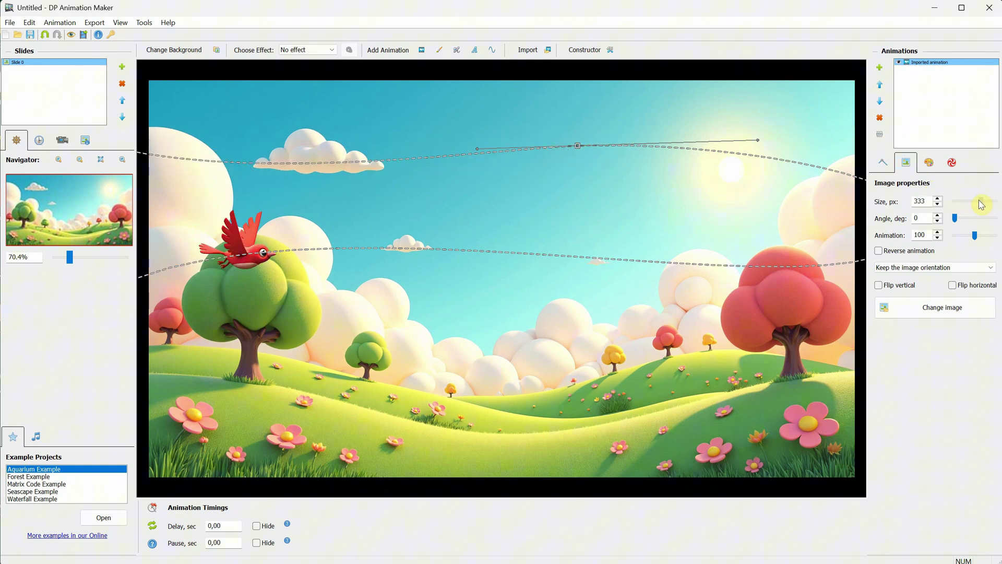
{"action": "left_click_drag", "start_coordinate": [979, 201], "coordinate": [981, 201]}
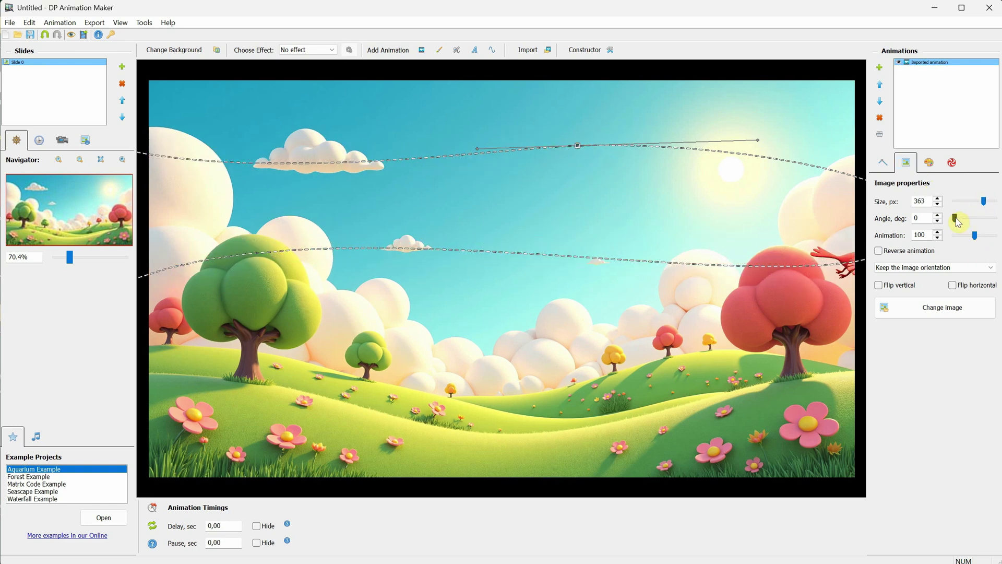
{"action": "left_click_drag", "start_coordinate": [961, 220], "coordinate": [928, 211]}
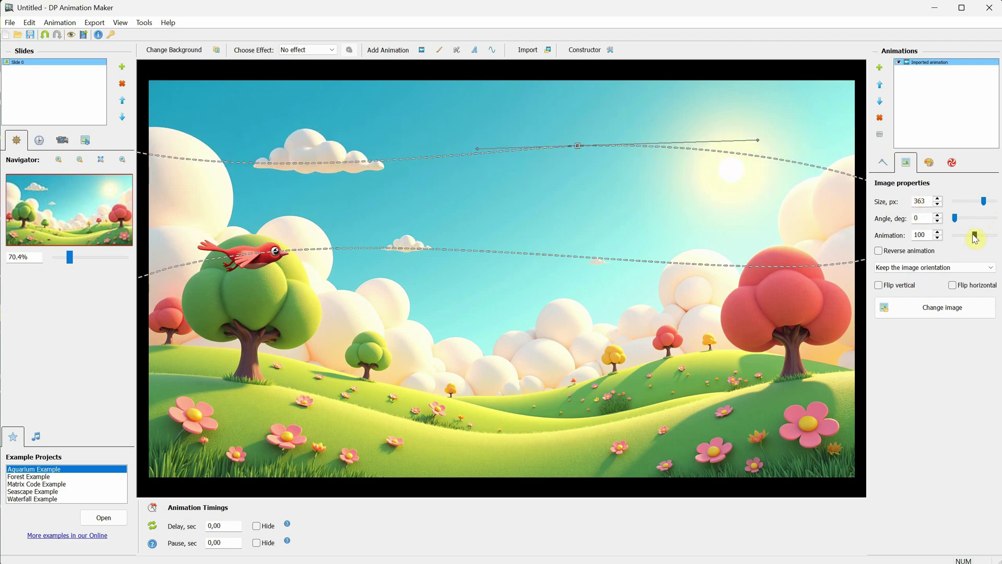
{"action": "mouse_move", "coordinate": [974, 236]}
{"action": "left_mouse_down"}
{"action": "mouse_move", "coordinate": [956, 242]}
{"action": "mouse_move", "coordinate": [999, 242]}
{"action": "mouse_move", "coordinate": [981, 239]}
{"action": "left_mouse_up"}
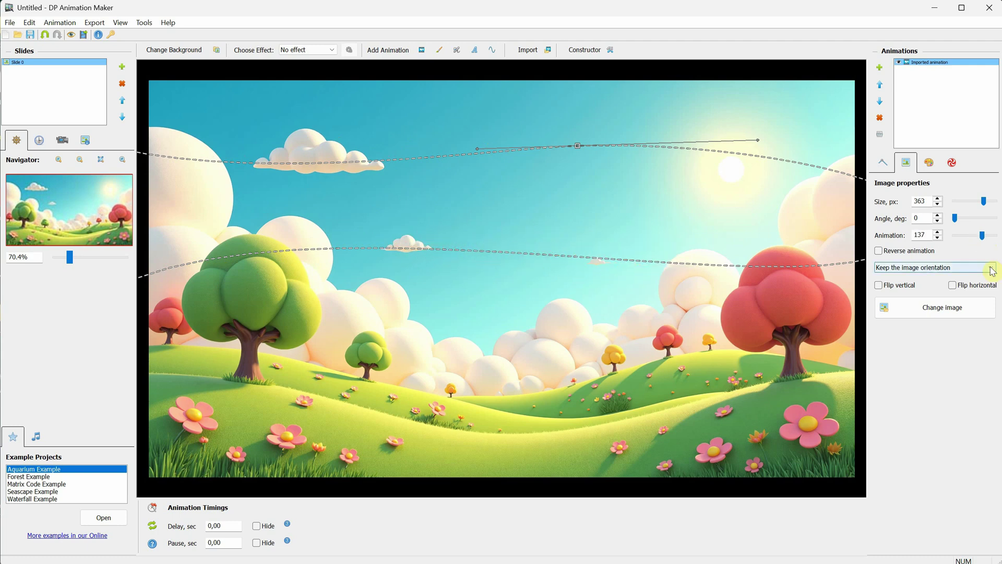
Set the bird's orientation mode to Change only horizontal orientation
{"action": "left_click", "coordinate": [931, 269]}
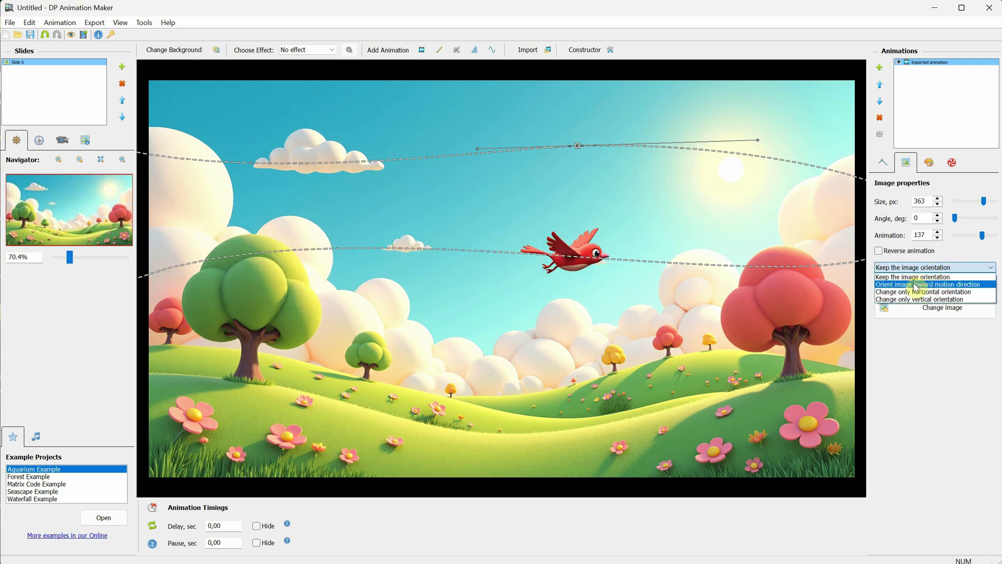
{"action": "left_click", "coordinate": [917, 284]}
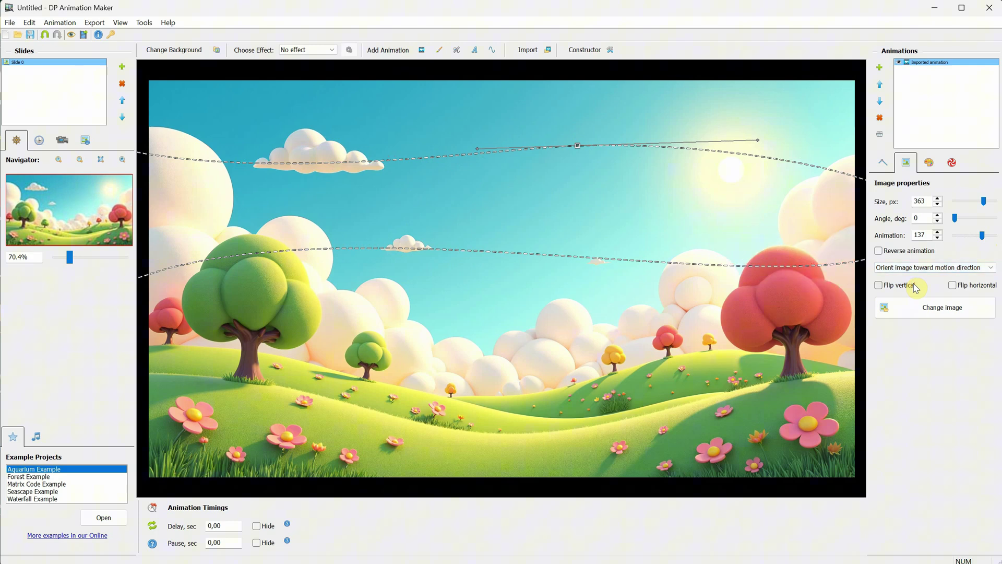
{"action": "left_click", "coordinate": [925, 269]}
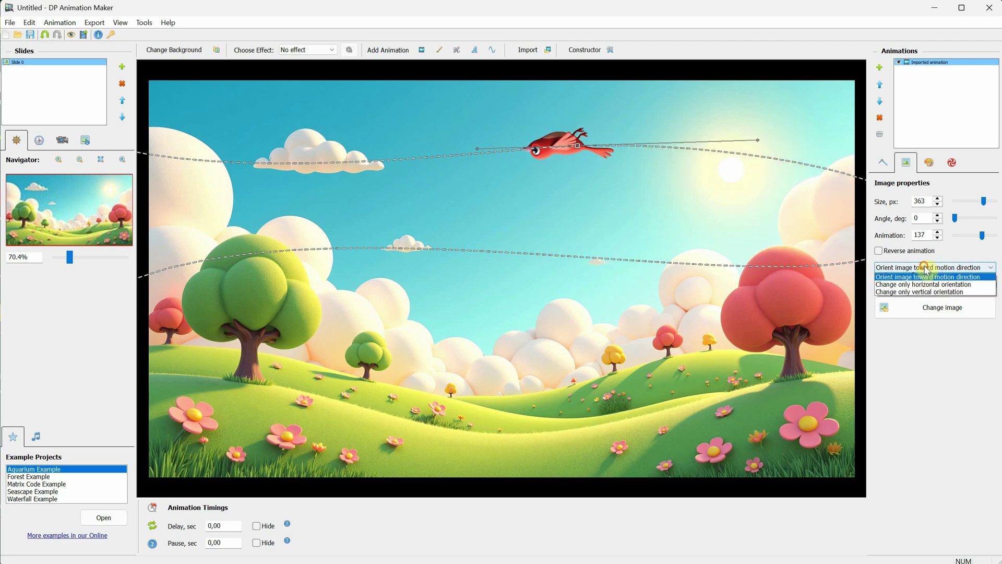
{"action": "left_click", "coordinate": [914, 300]}
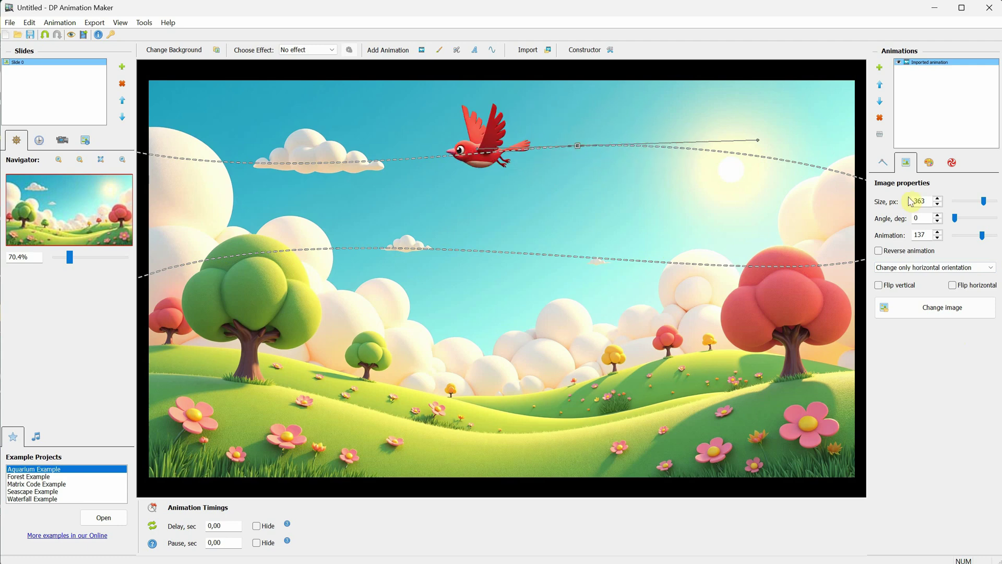
Fine-tune the position of the return path's end point beyond the background's upper left edge
{"action": "left_click", "coordinate": [882, 162]}
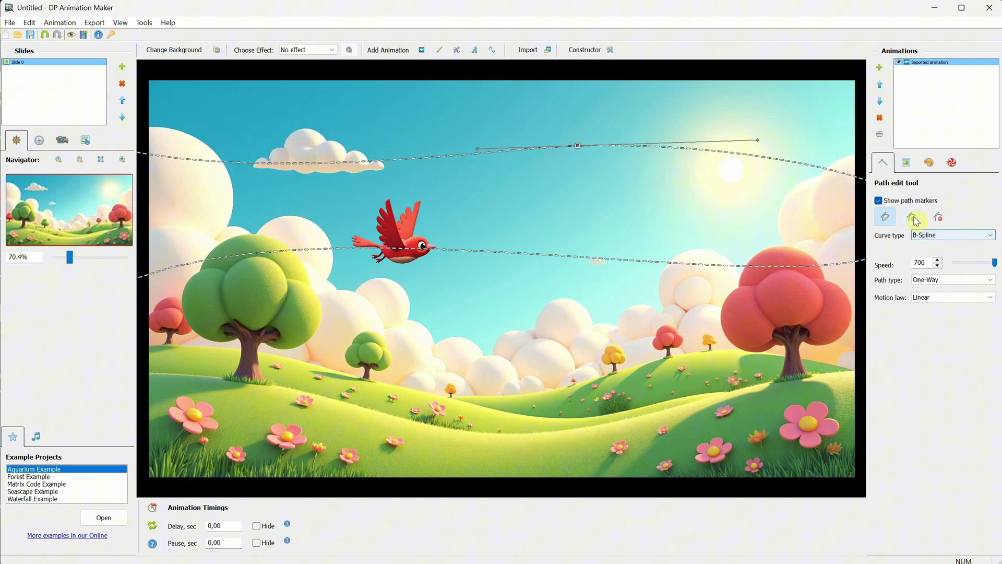
{"action": "left_click", "coordinate": [954, 233]}
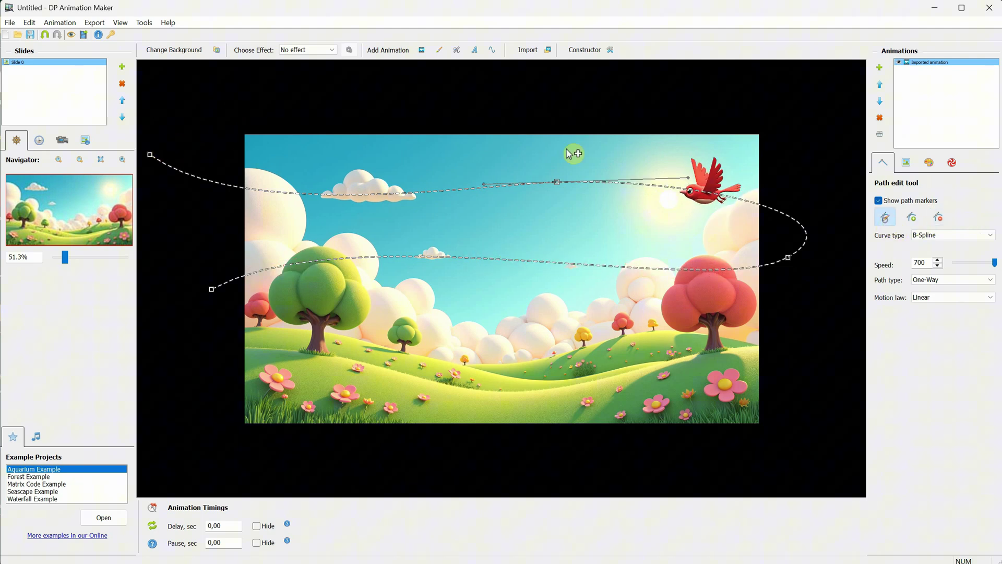
{"action": "left_click_drag", "start_coordinate": [150, 155], "coordinate": [148, 147]}
{"action": "scroll", "coordinate": [475, 175], "scroll_direction": "up", "scroll_amount": 3}
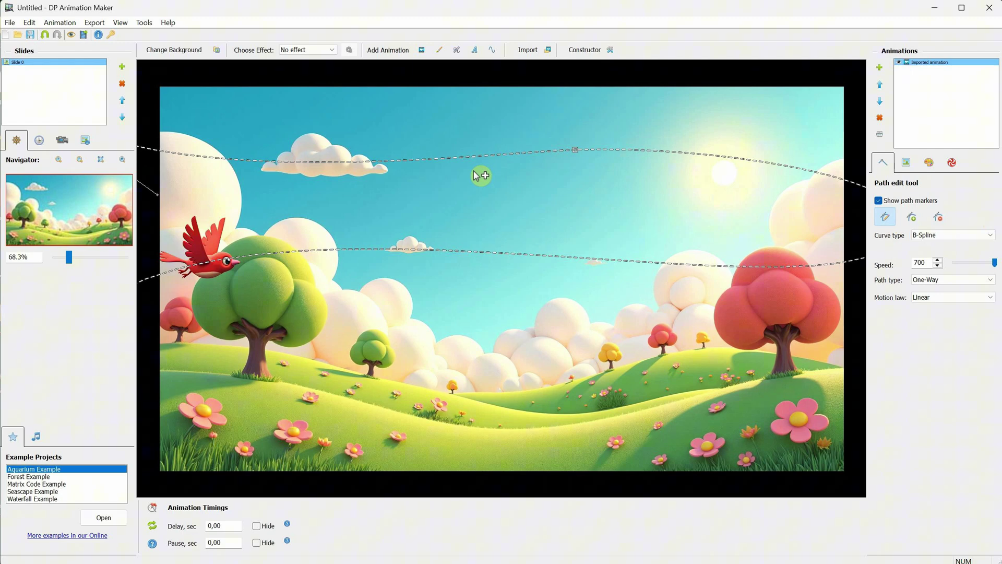
{"action": "scroll", "coordinate": [479, 175], "scroll_direction": "up", "scroll_amount": 1}
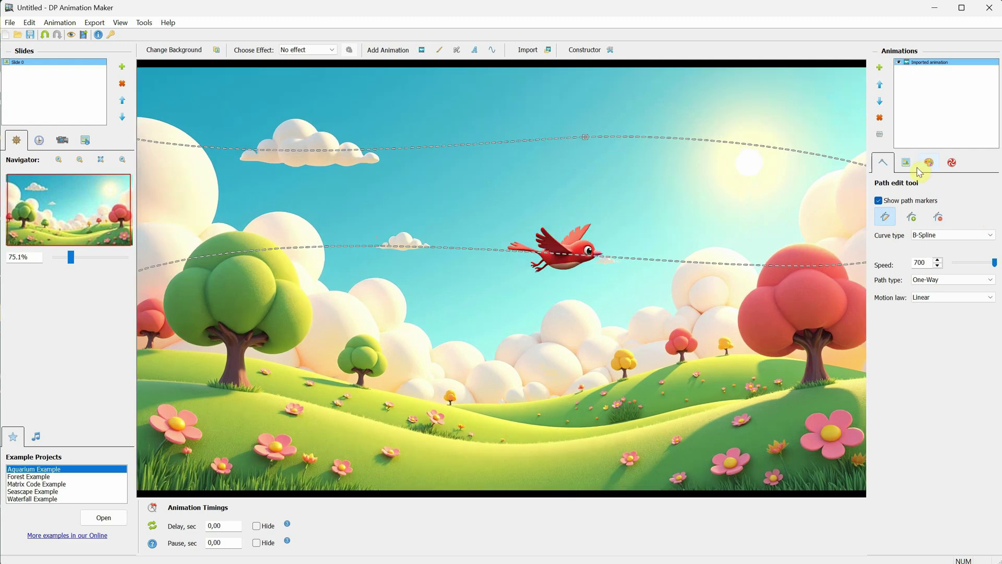
Try a blue tint on the bird and discard the color change
{"action": "left_click", "coordinate": [928, 162]}
{"action": "left_click", "coordinate": [955, 219]}
{"action": "left_click", "coordinate": [970, 199]}
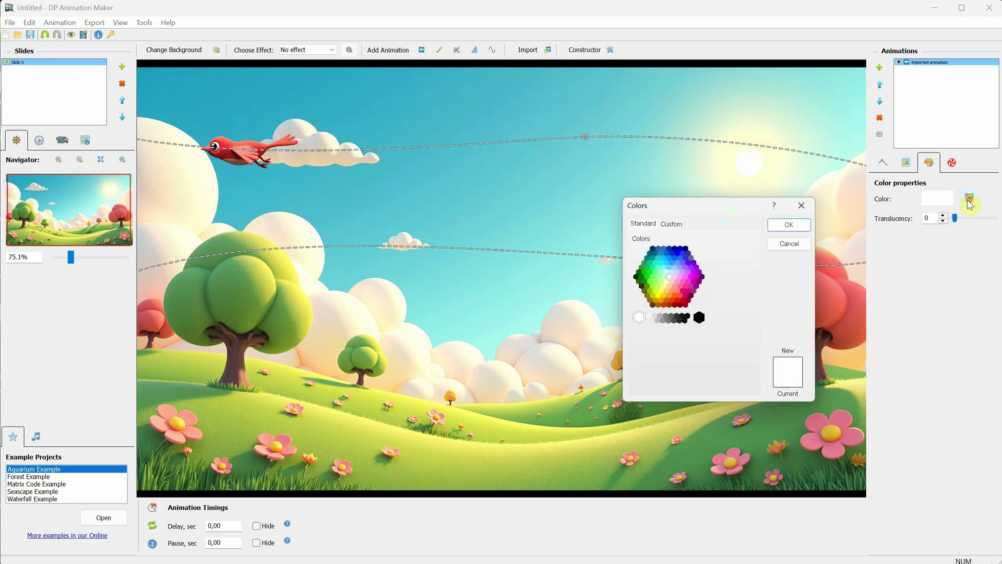
{"action": "left_click", "coordinate": [673, 291]}
{"action": "left_click", "coordinate": [667, 272]}
{"action": "left_click", "coordinate": [675, 259]}
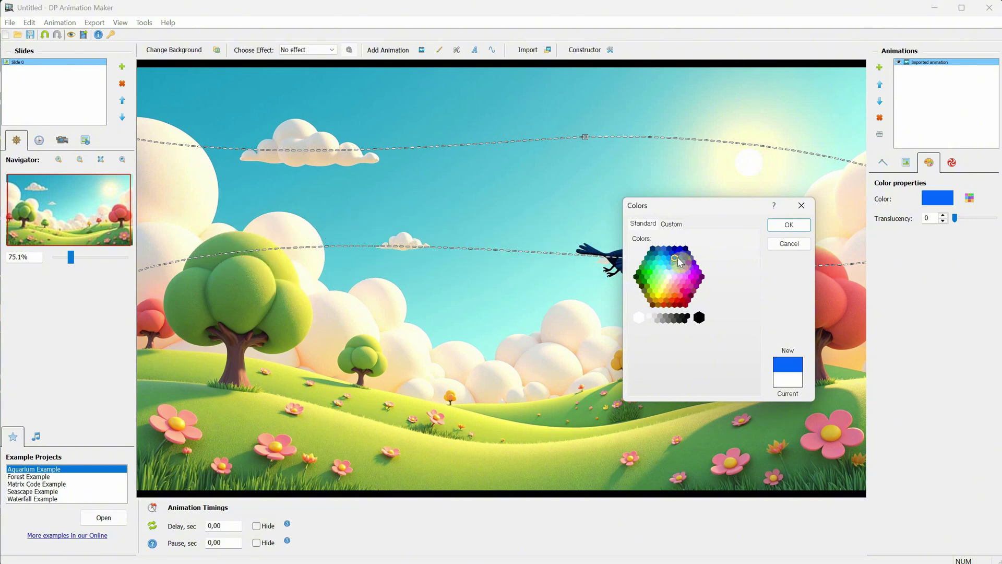
{"action": "left_click", "coordinate": [791, 247]}
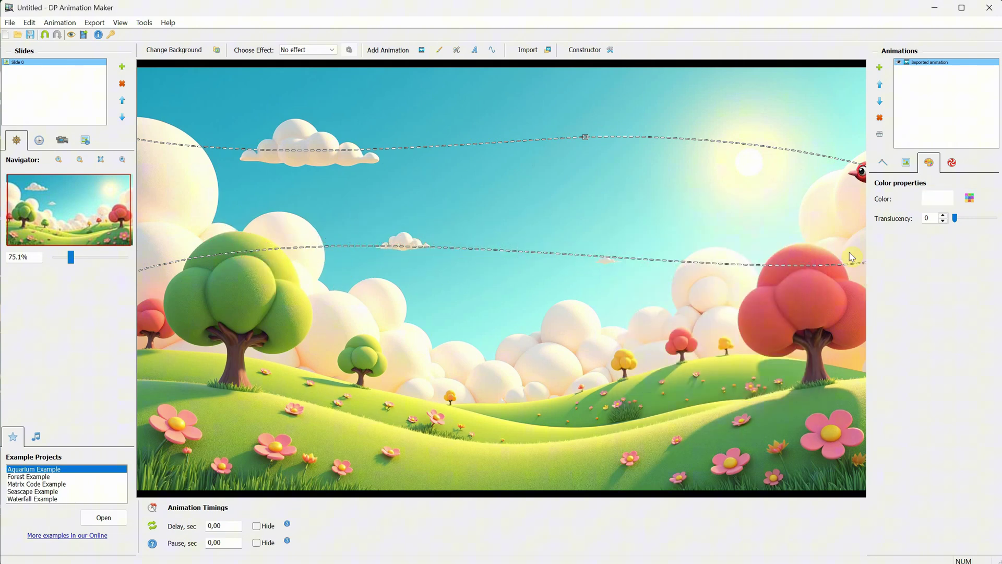
Try a Pulsation effect on the bird with amplitude 57 and speed 45, and remove the effect
{"action": "left_click", "coordinate": [951, 166]}
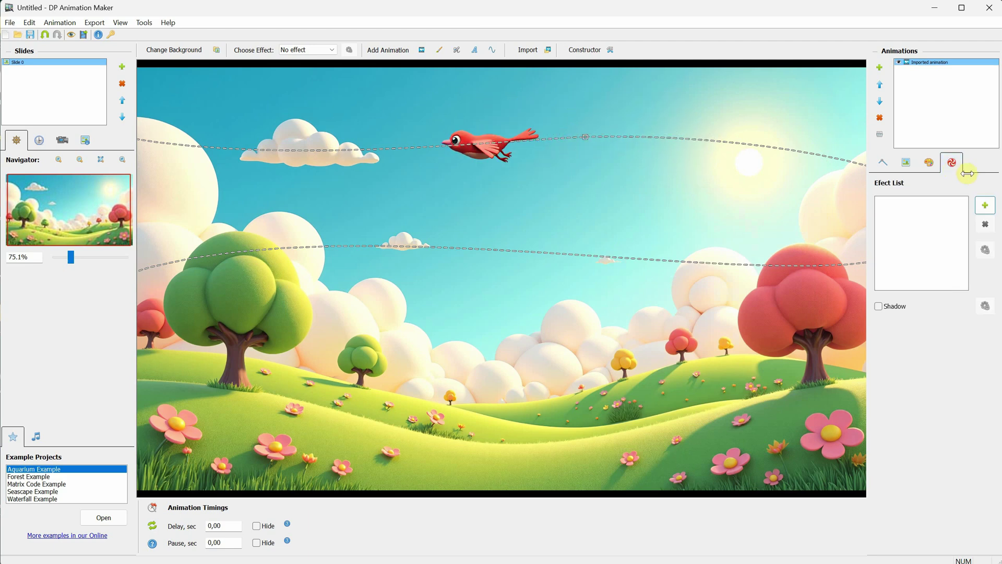
{"action": "left_click", "coordinate": [986, 208]}
{"action": "left_click", "coordinate": [938, 223]}
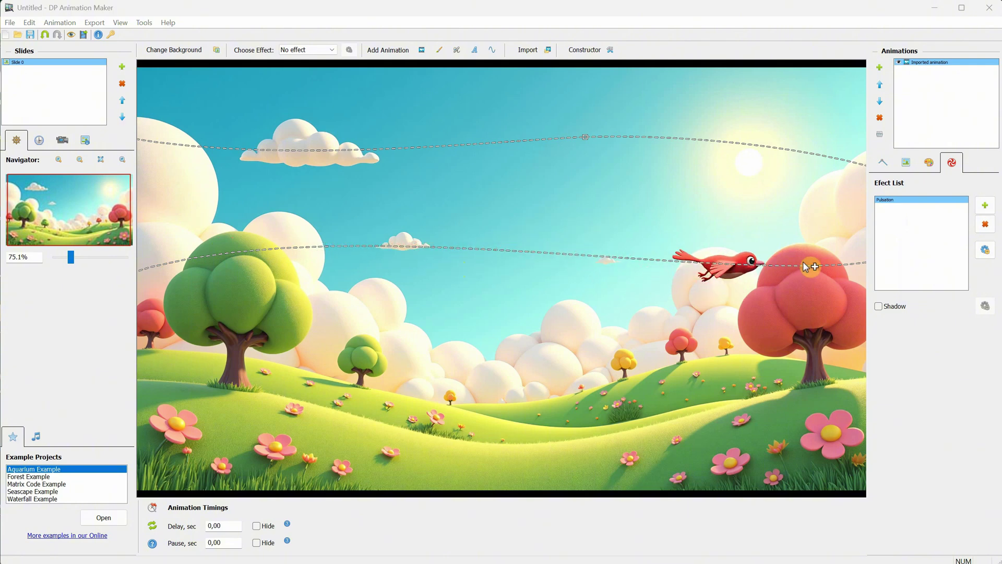
{"action": "left_click", "coordinate": [985, 250]}
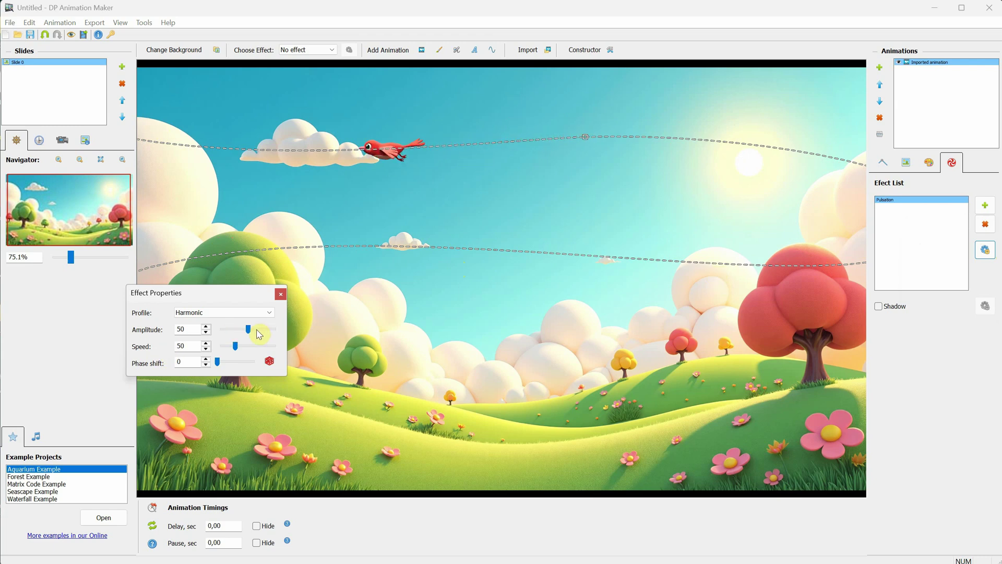
{"action": "left_click_drag", "start_coordinate": [235, 346], "coordinate": [274, 330]}
{"action": "left_click_drag", "start_coordinate": [209, 293], "coordinate": [240, 365]}
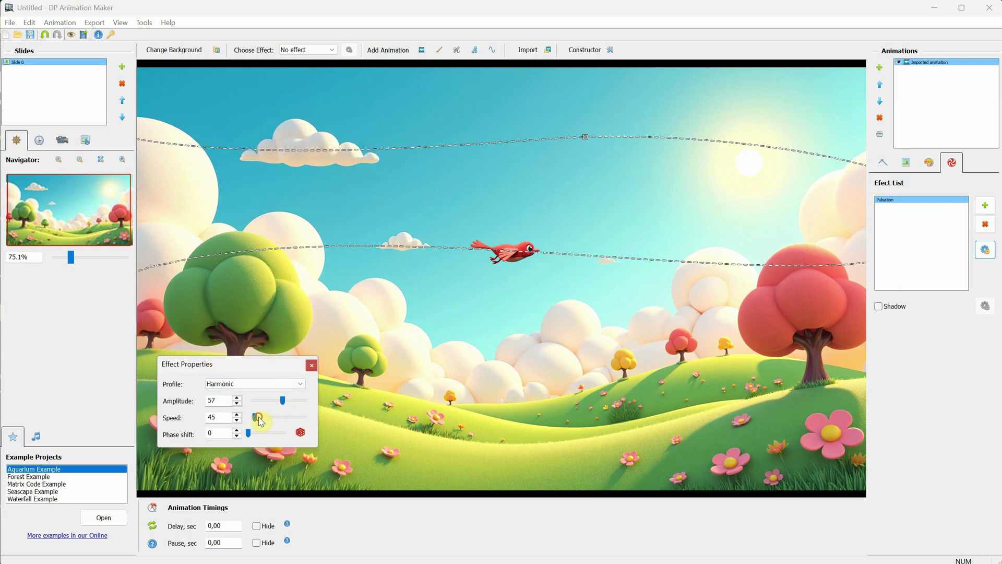
{"action": "left_click", "coordinate": [311, 364]}
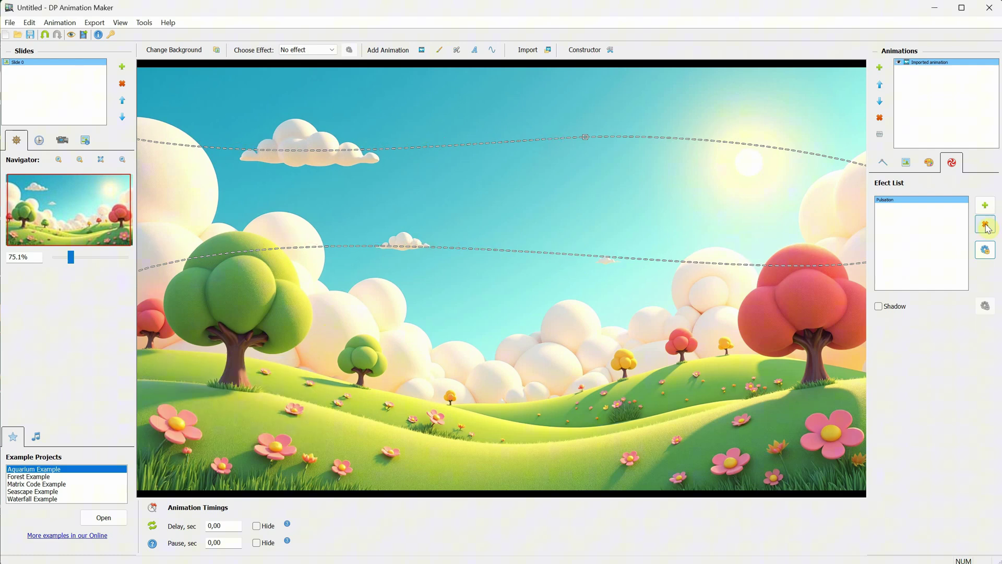
{"action": "left_click", "coordinate": [987, 228]}
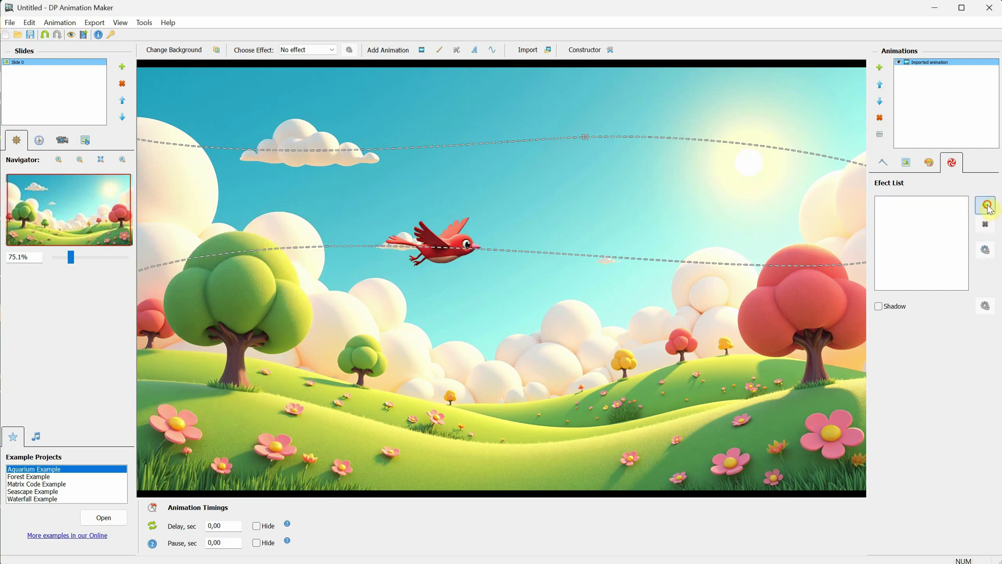
Add a Vibration effect to the bird and adjust the strength and speed of its motion
{"action": "left_click", "coordinate": [988, 208]}
{"action": "left_click", "coordinate": [944, 238]}
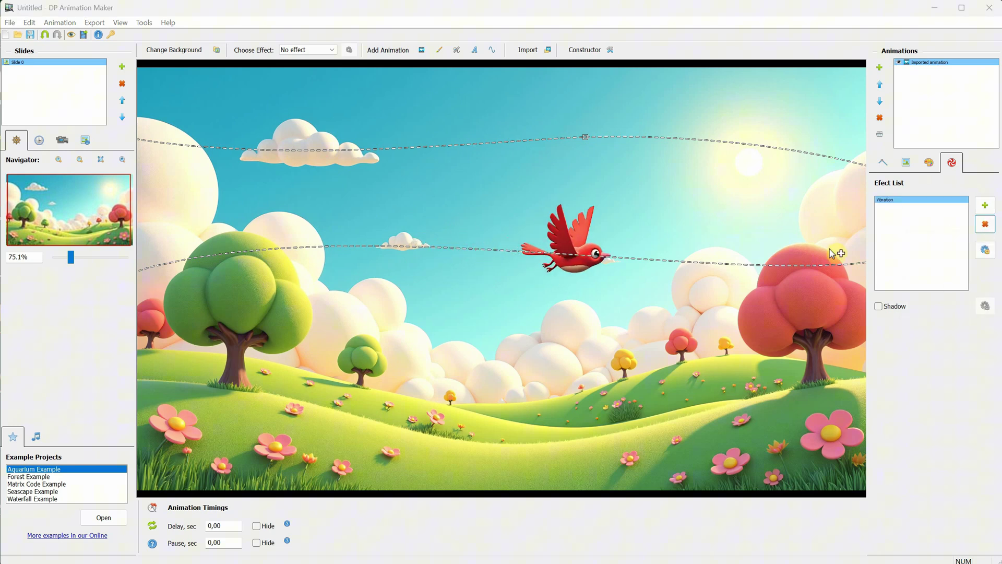
{"action": "left_click", "coordinate": [986, 255]}
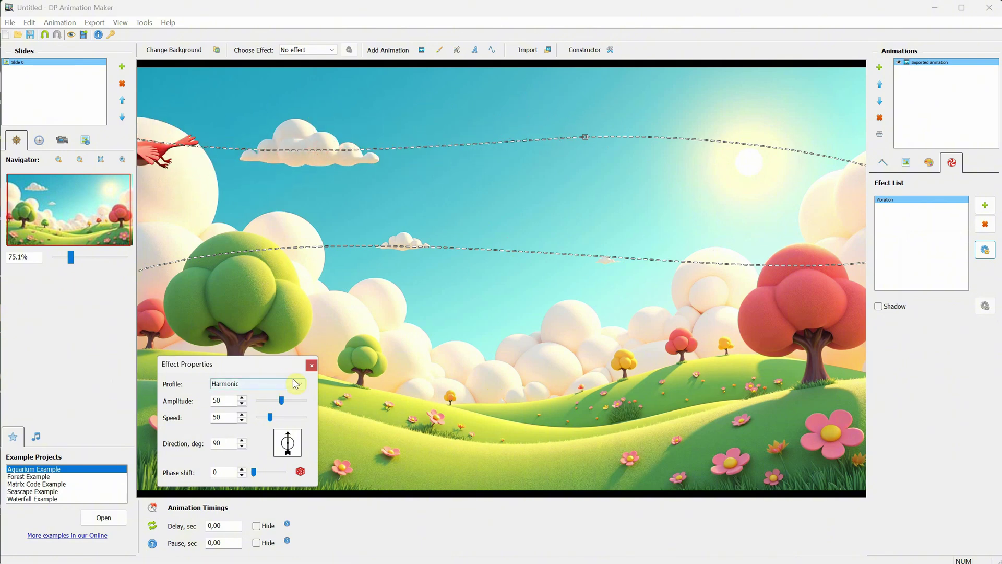
{"action": "mouse_move", "coordinate": [269, 417]}
{"action": "left_mouse_down"}
{"action": "mouse_move", "coordinate": [290, 417]}
{"action": "mouse_move", "coordinate": [263, 403]}
{"action": "left_mouse_up"}
{"action": "left_click", "coordinate": [311, 365]}
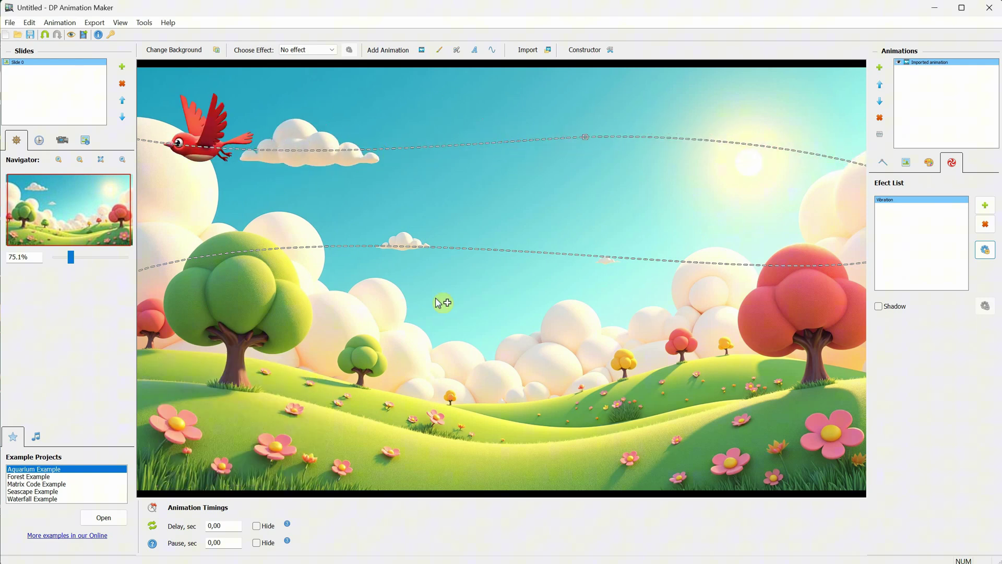
Set the bird's image size to 284 px
{"action": "left_click", "coordinate": [906, 162]}
{"action": "left_click_drag", "start_coordinate": [983, 203], "coordinate": [977, 201]}
{"action": "scroll", "coordinate": [518, 251], "scroll_direction": "down", "scroll_amount": 2}
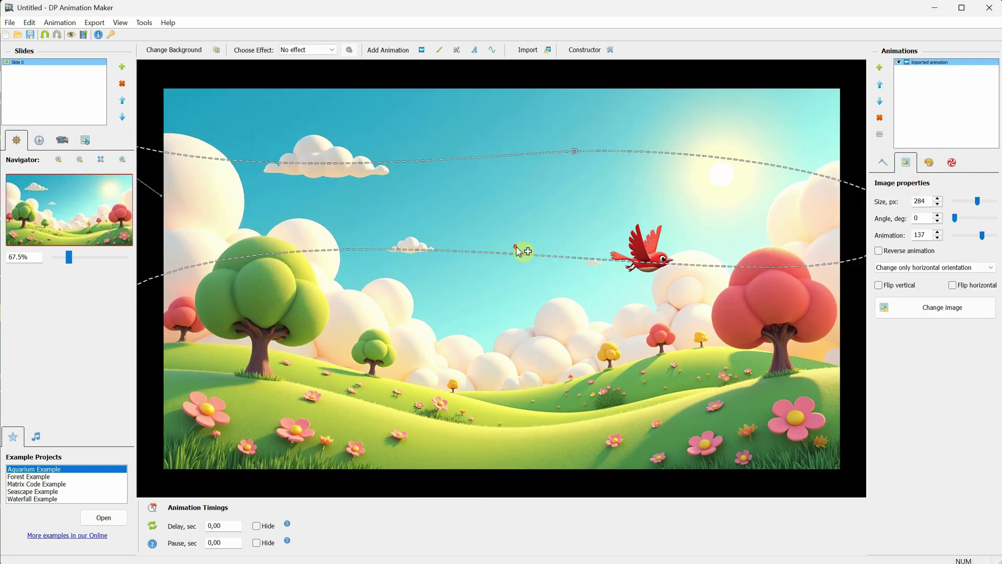
Duplicate the bird's animation layer and reshape the copy's flight path, with its start and turning points lower and a wider upper curve
{"action": "right_click", "coordinate": [928, 63]}
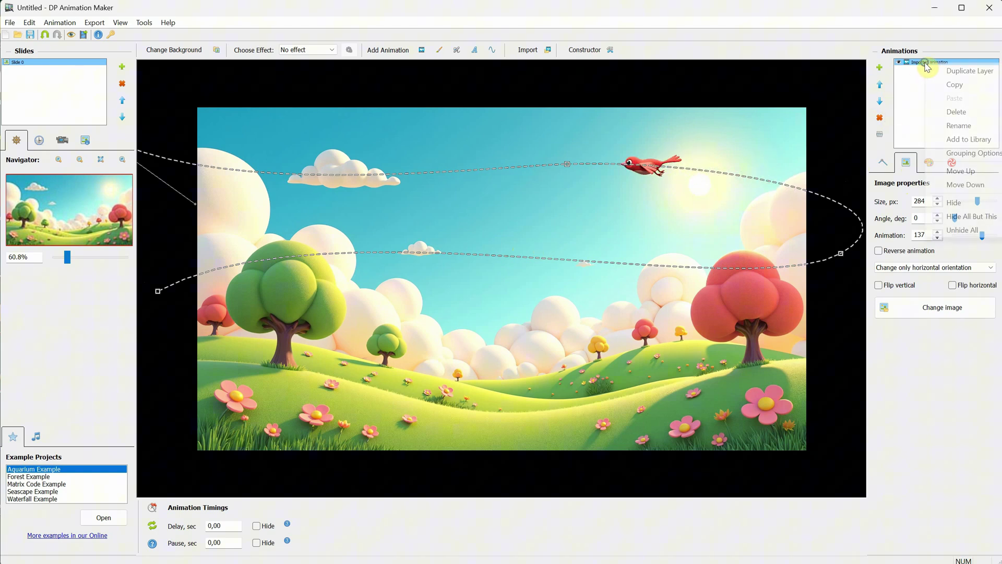
{"action": "left_click", "coordinate": [949, 73]}
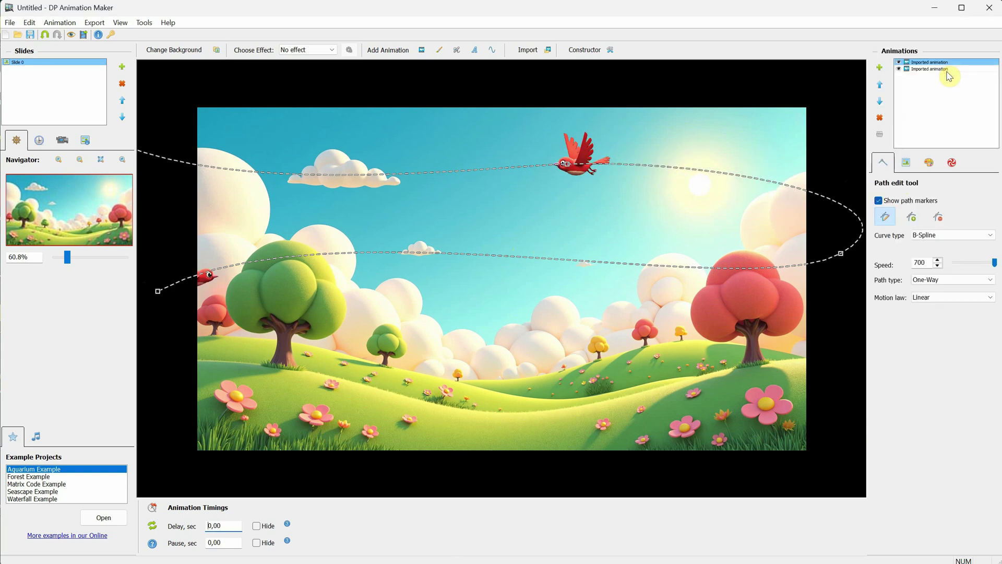
{"action": "left_click_drag", "start_coordinate": [840, 253], "coordinate": [857, 372]}
{"action": "left_click_drag", "start_coordinate": [567, 164], "coordinate": [586, 239]}
{"action": "left_click_drag", "start_coordinate": [157, 291], "coordinate": [144, 389]}
{"action": "left_click_drag", "start_coordinate": [586, 239], "coordinate": [549, 188]}
{"action": "left_click_drag", "start_coordinate": [703, 182], "coordinate": [794, 153]}
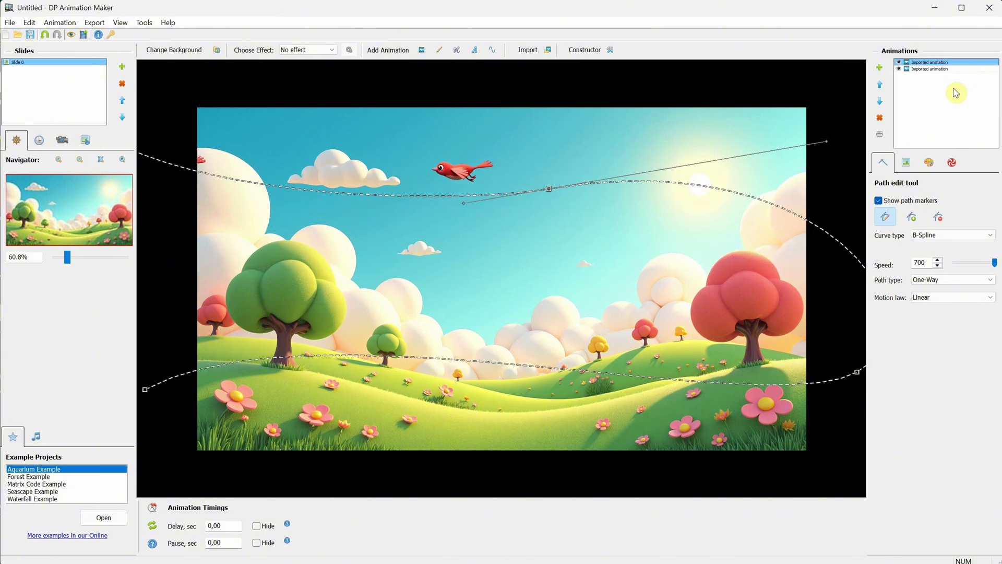
Start an MP4 export of the animation with the file name BirdAnima
{"action": "left_click", "coordinate": [94, 23]}
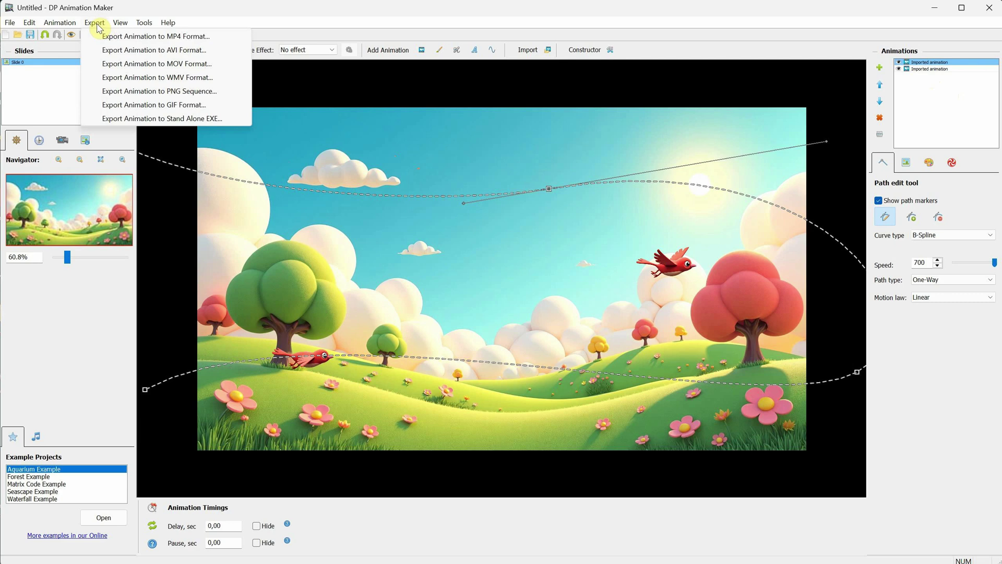
{"action": "left_click", "coordinate": [126, 36]}
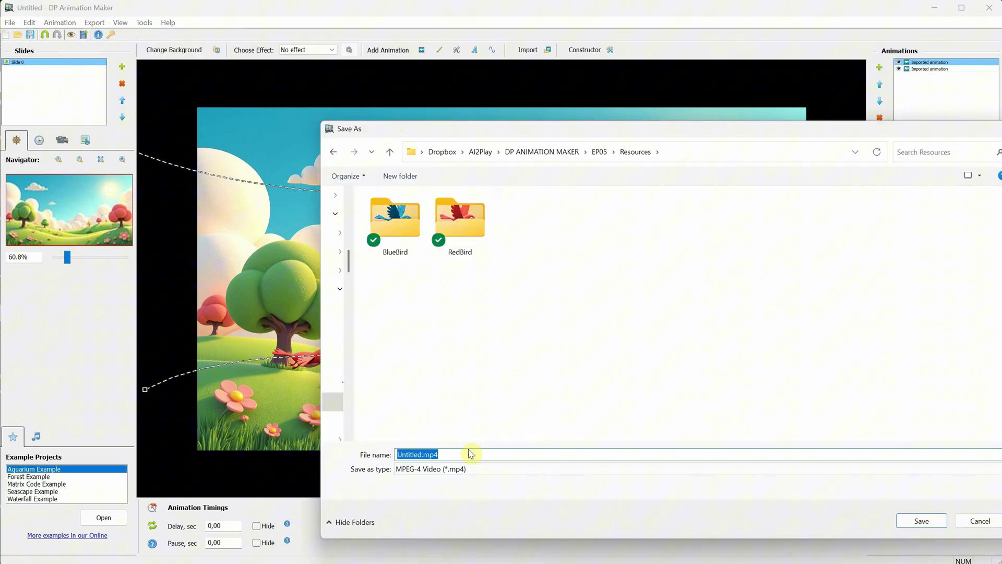
{"action": "type", "text": "BirdAnima"}
{"action": "key", "text": "Return"}
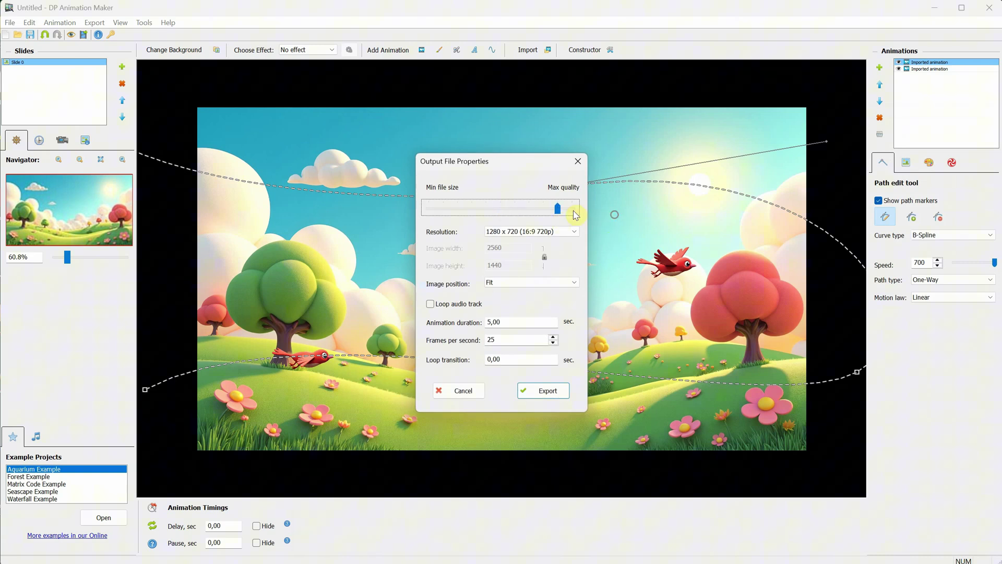
Export at maximum quality with a custom 2560 x 1440 resolution, a duration of 60 seconds and 30 frames per second
{"action": "left_click", "coordinate": [569, 231]}
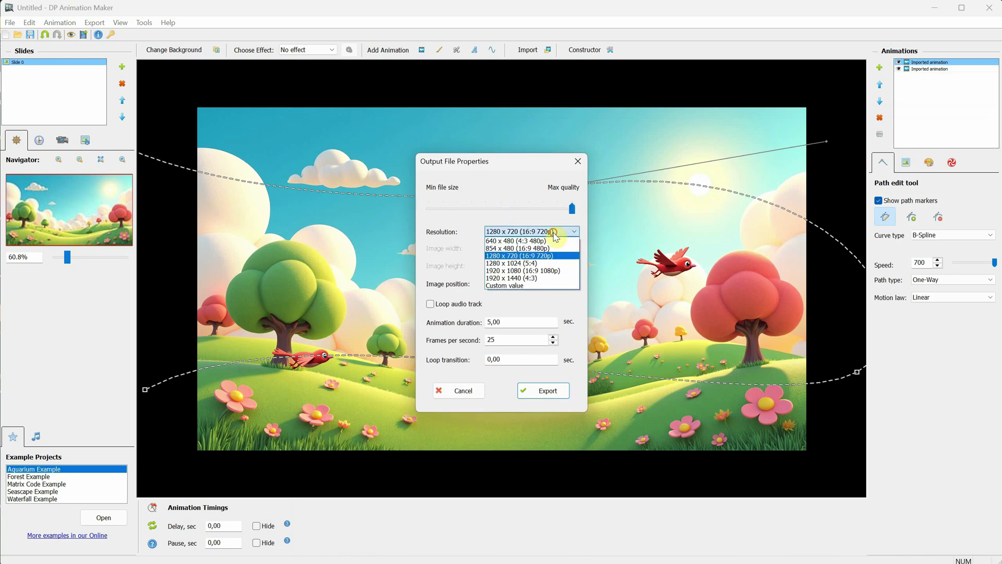
{"action": "left_click", "coordinate": [515, 286]}
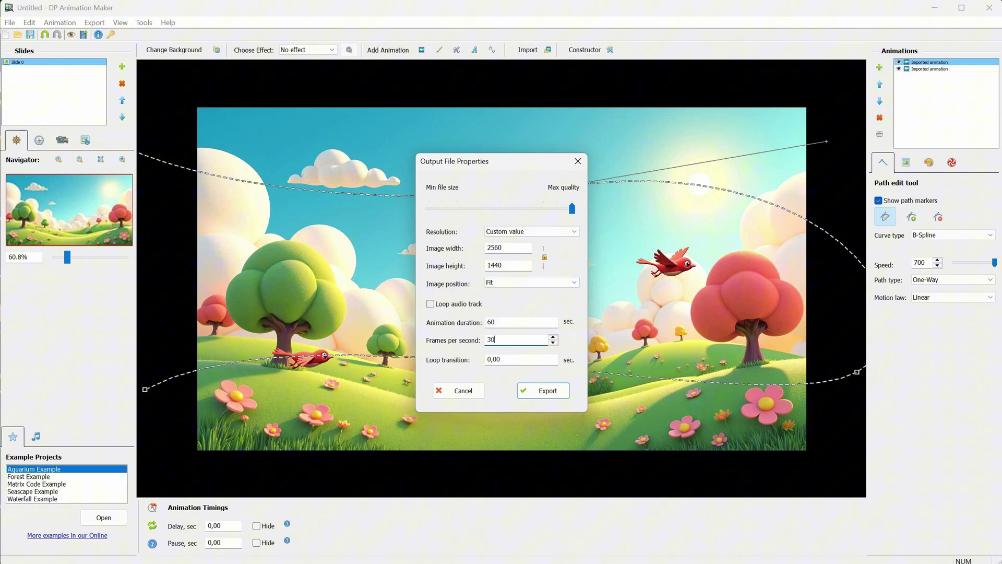
{"action": "left_click", "coordinate": [548, 393]}
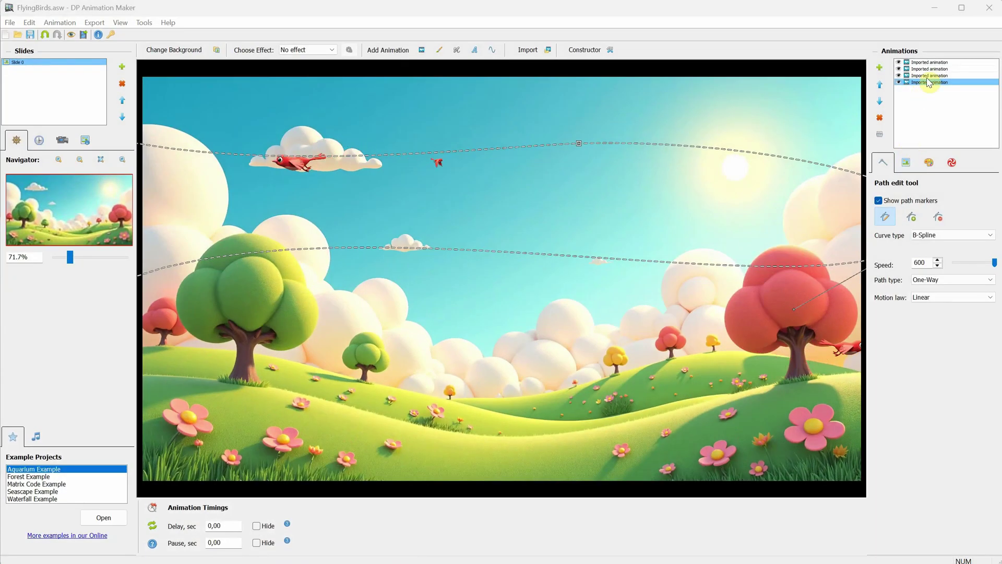
Select the bird animation layers one by one to compare their flight paths and speeds
{"action": "left_click", "coordinate": [928, 76]}
{"action": "left_click", "coordinate": [929, 69]}
{"action": "left_click", "coordinate": [930, 62]}
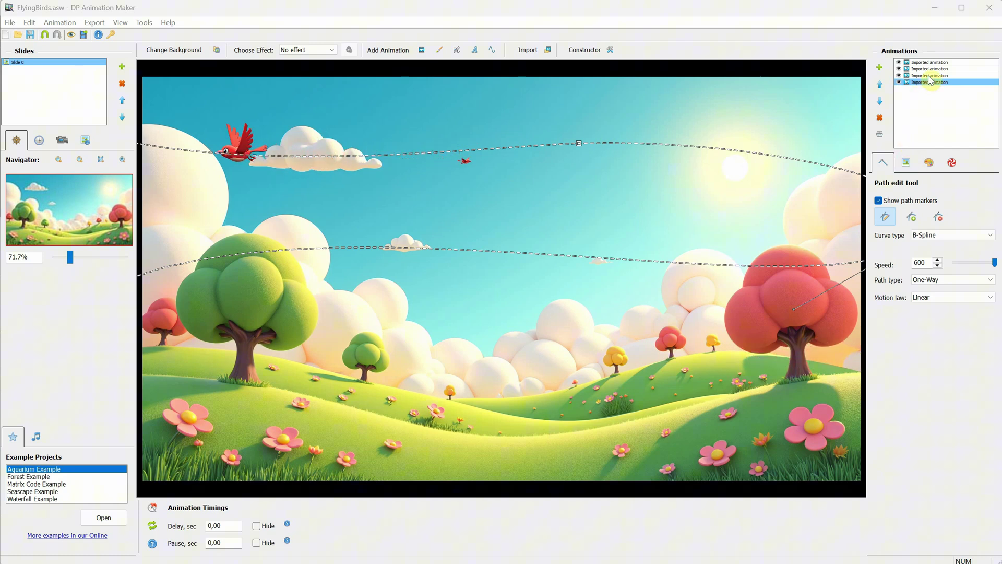
{"action": "left_click", "coordinate": [930, 75]}
{"action": "left_click", "coordinate": [933, 68]}
{"action": "left_click", "coordinate": [929, 62]}
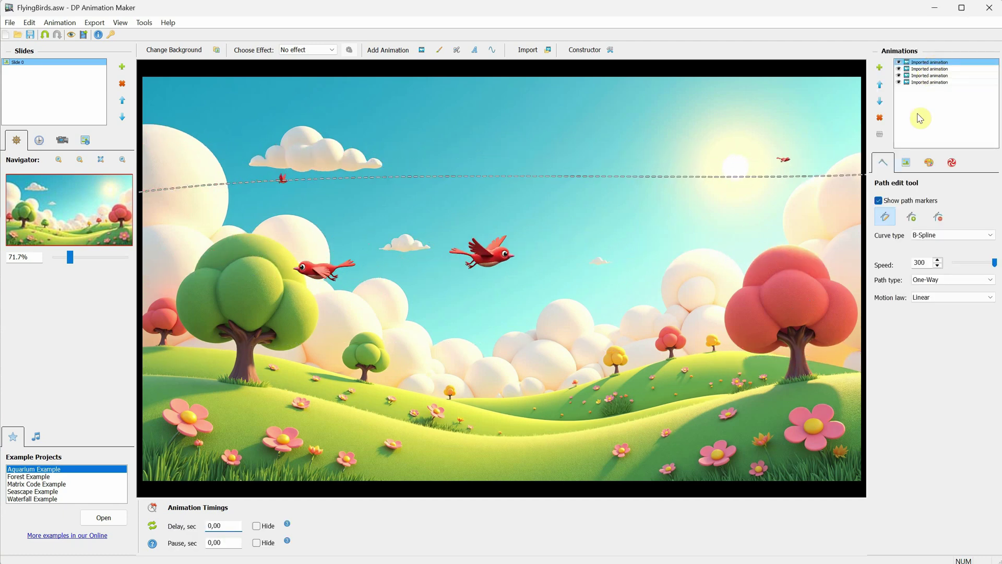
Hide the path markers on the canvas
{"action": "left_click", "coordinate": [879, 201]}
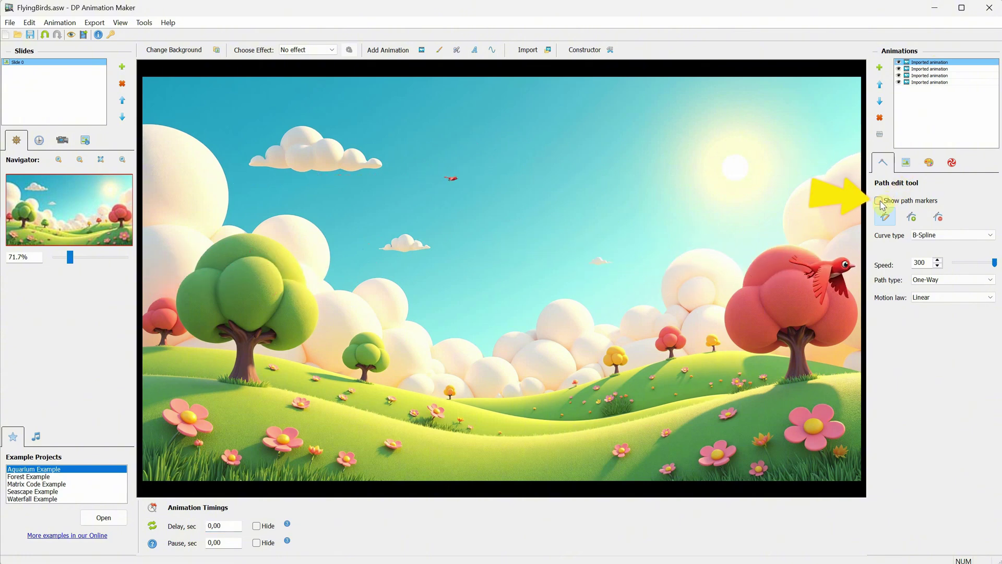
{"action": "left_click", "coordinate": [879, 201]}
{"action": "left_click", "coordinate": [880, 201]}
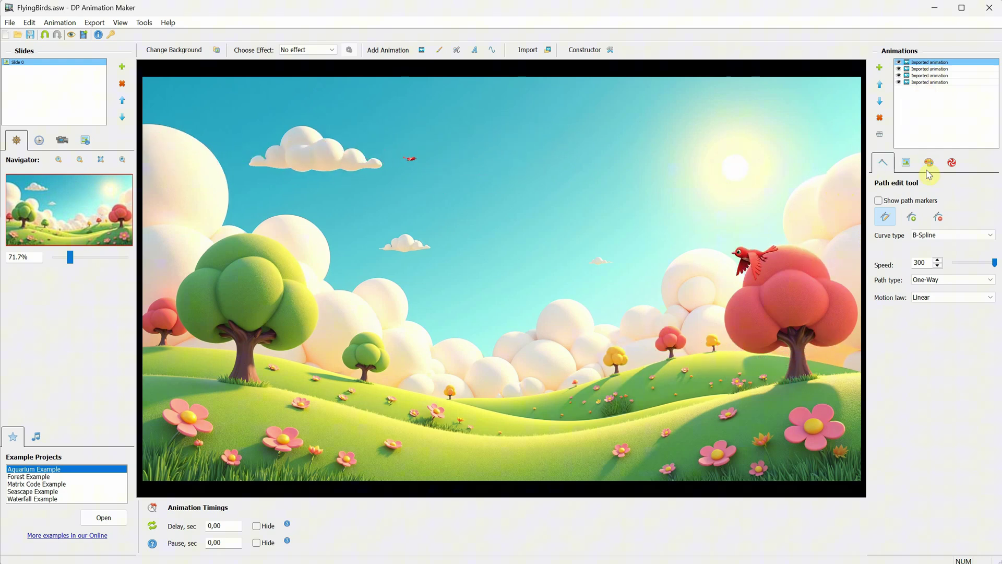
Review the first bird layer's image, color and Vibration effect settings, and select the last bird layer
{"action": "left_click", "coordinate": [906, 162]}
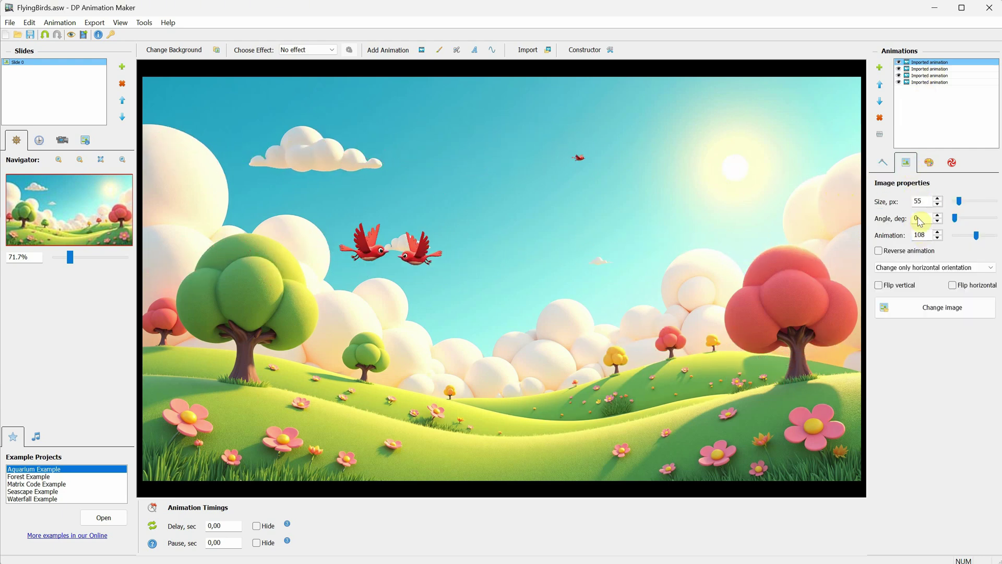
{"action": "left_click", "coordinate": [931, 164]}
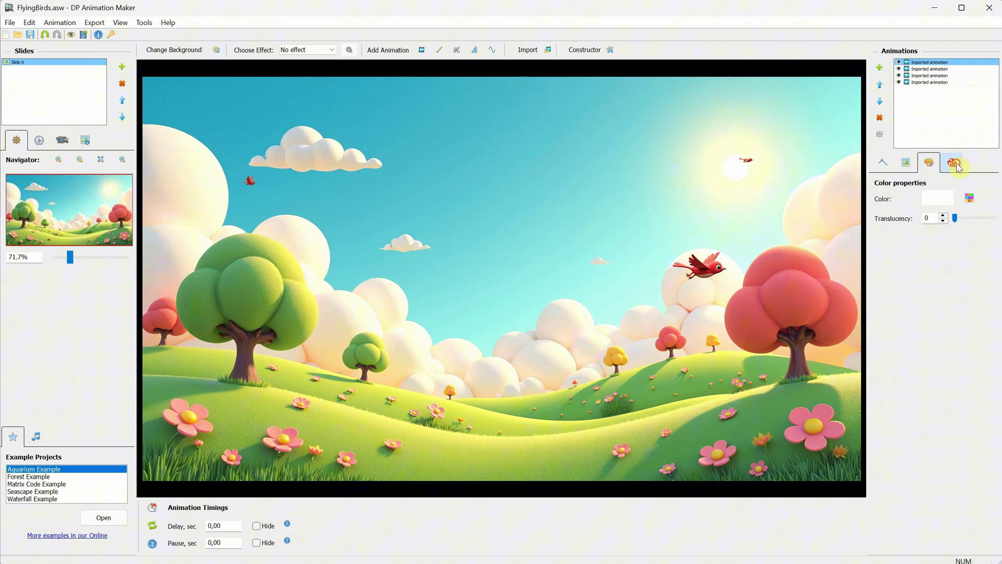
{"action": "left_click", "coordinate": [952, 162]}
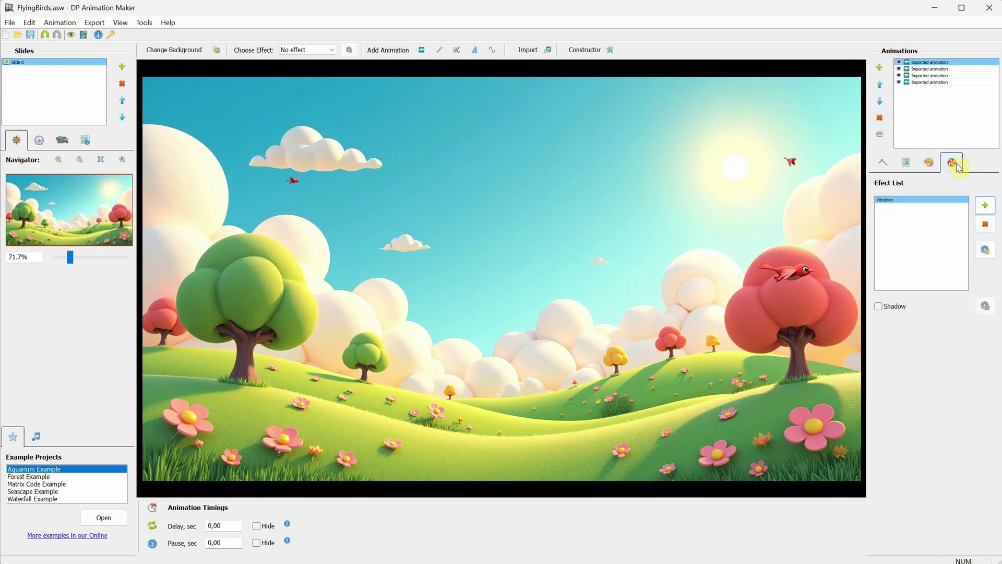
{"action": "left_click", "coordinate": [985, 250]}
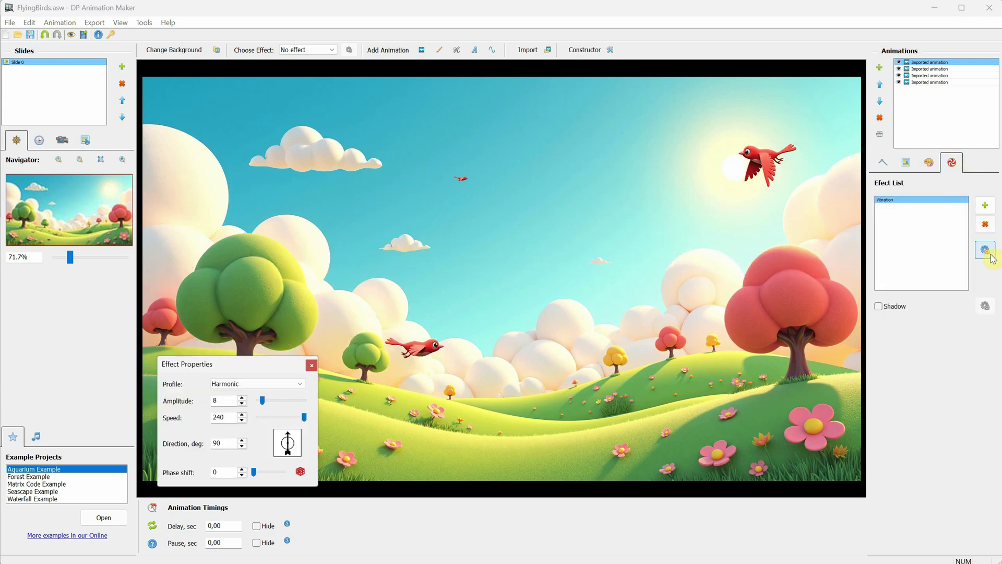
{"action": "left_click", "coordinate": [311, 365]}
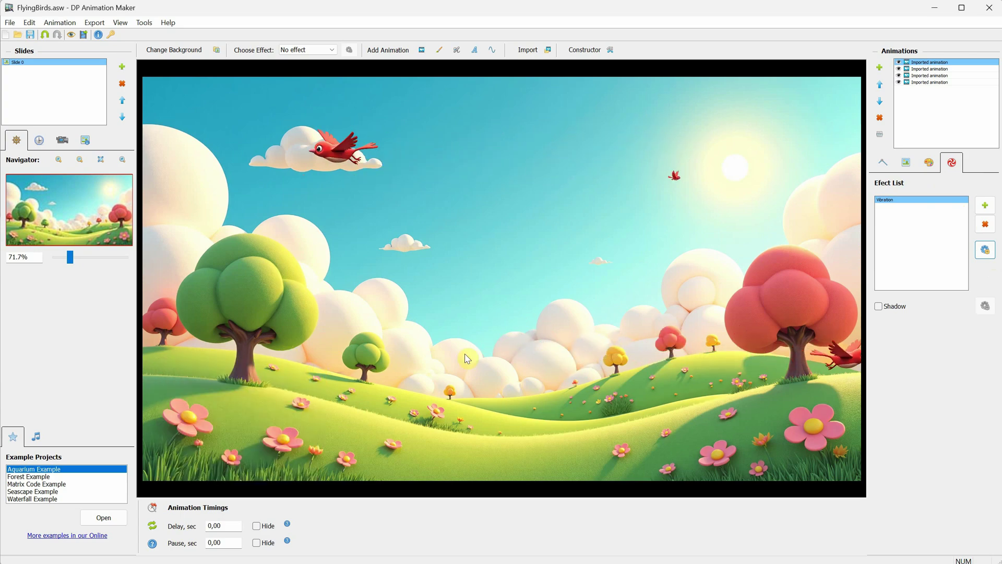
{"action": "left_click", "coordinate": [928, 84]}
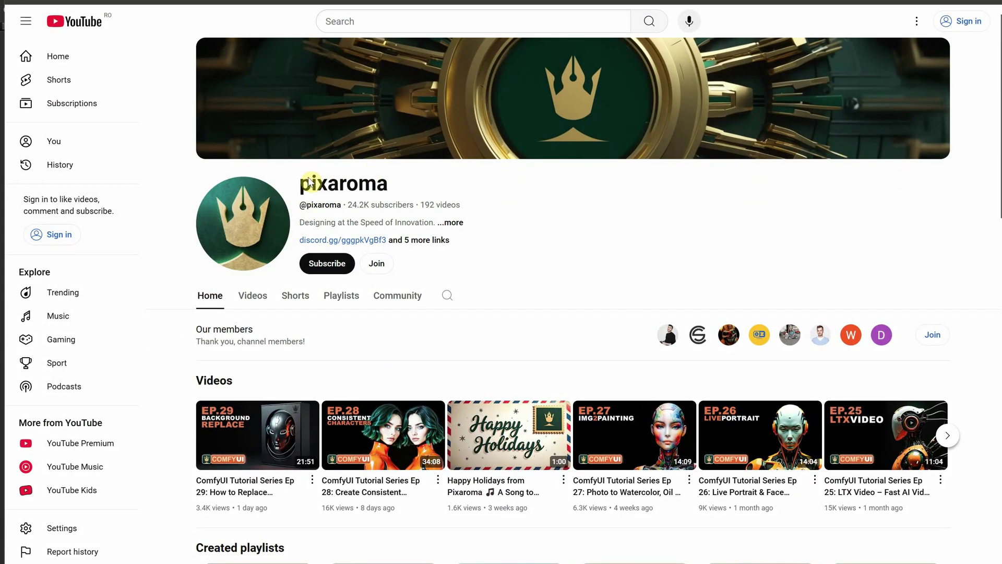
Switch to the pixaroma YouTube channel, open the playlist ComfyUI Tutorial Series: Mastering Stable Diffusion AI, and look through its episodes
{"action": "scroll", "coordinate": [490, 205], "scroll_direction": "down", "scroll_amount": 2}
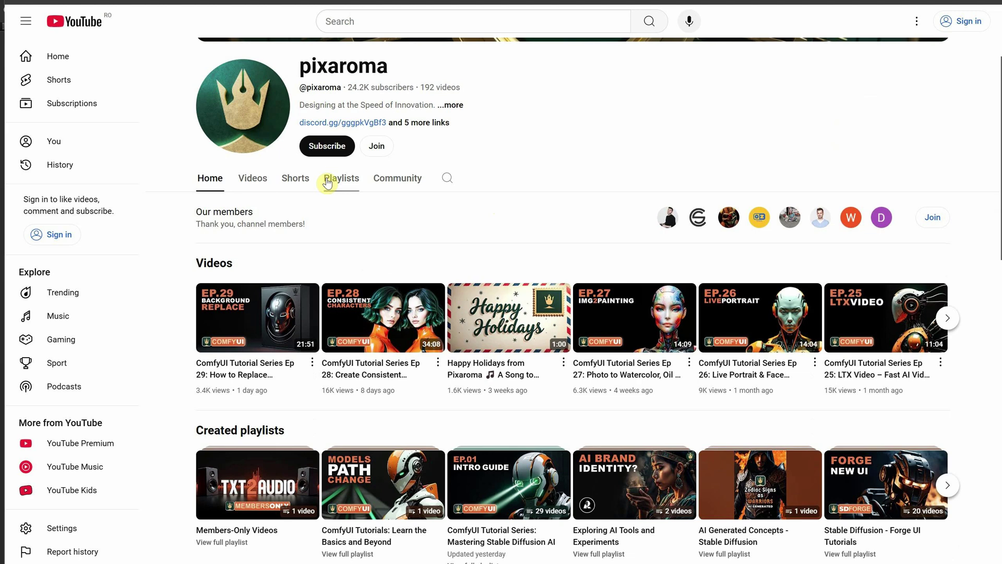
{"action": "left_click", "coordinate": [345, 179]}
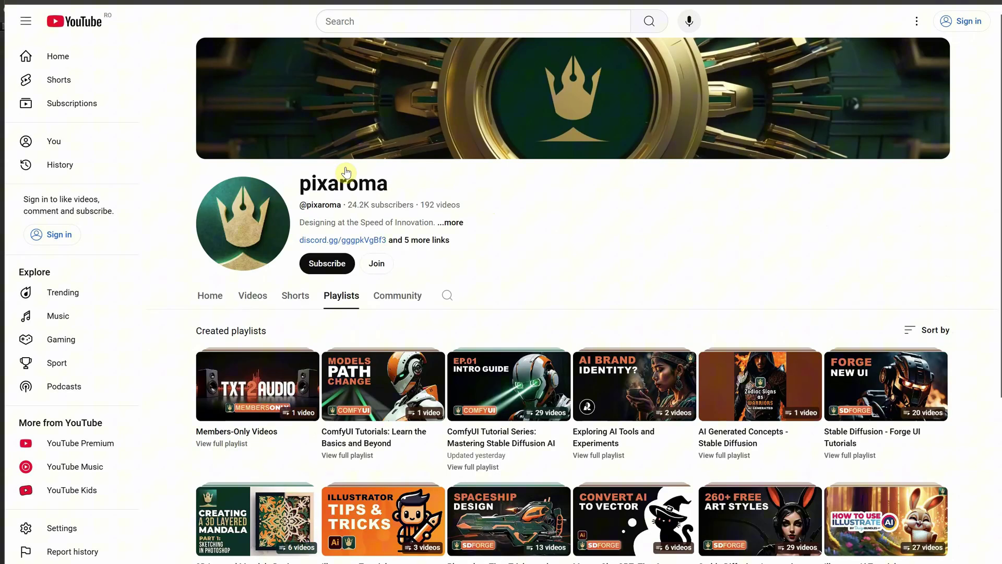
{"action": "left_click", "coordinate": [495, 444]}
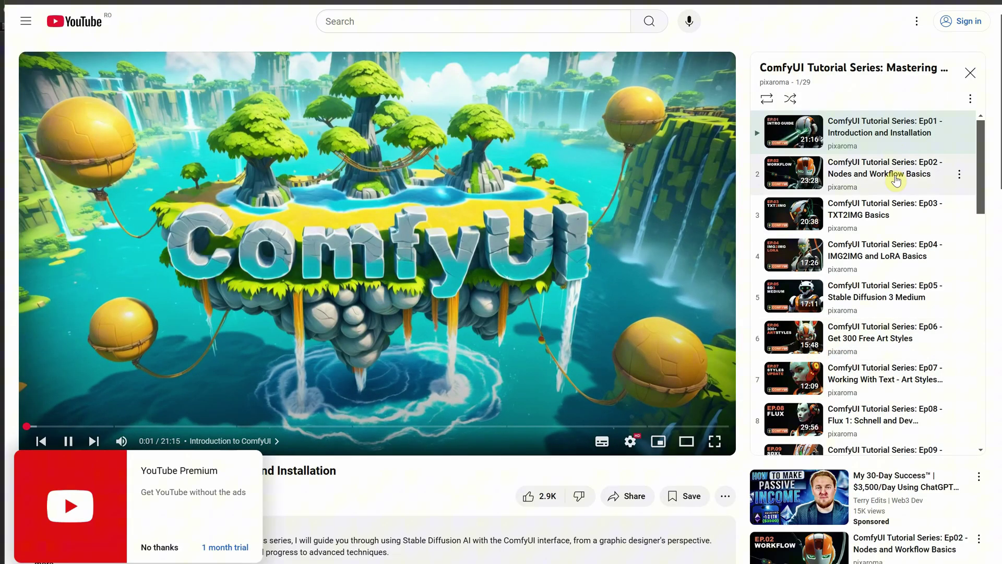
{"action": "scroll", "coordinate": [861, 180], "scroll_direction": "down", "scroll_amount": 13}
{"action": "scroll", "coordinate": [896, 188], "scroll_direction": "down", "scroll_amount": 3}
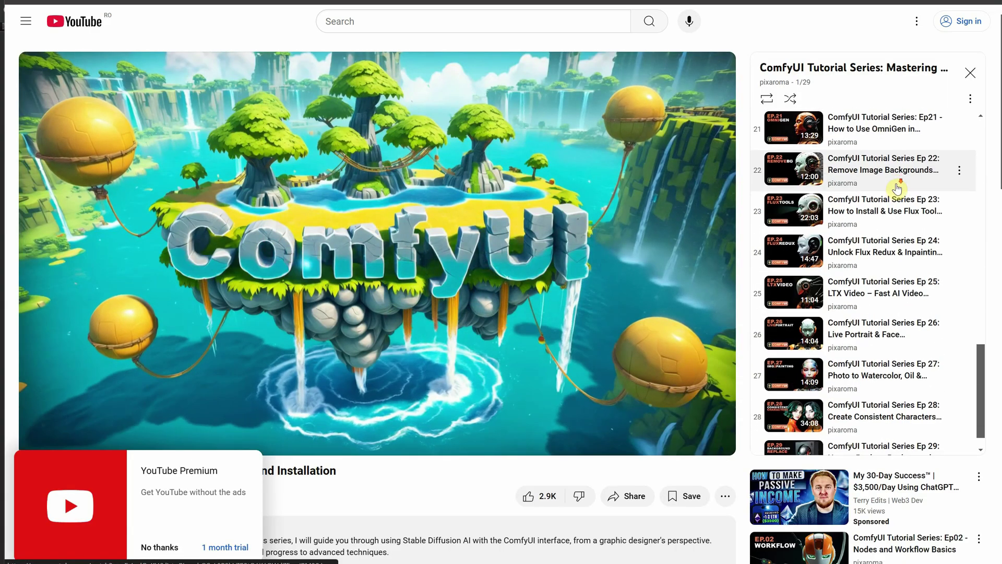
{"action": "scroll", "coordinate": [895, 191], "scroll_direction": "up", "scroll_amount": 17}
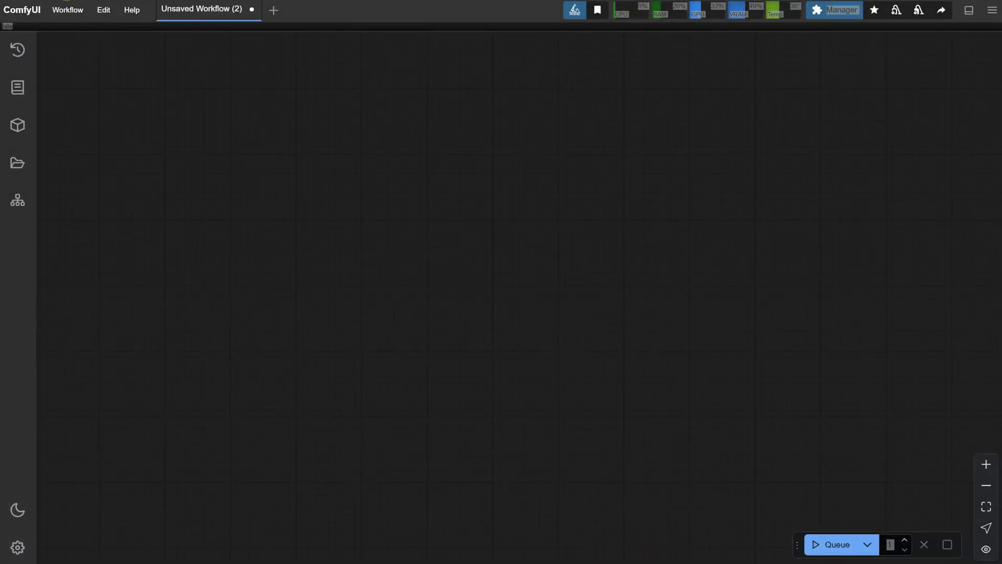
Switch to ComfyUI and open the workflow file Flux with Control Net Bird Animation Workflow.json
{"action": "left_click", "coordinate": [55, 10]}
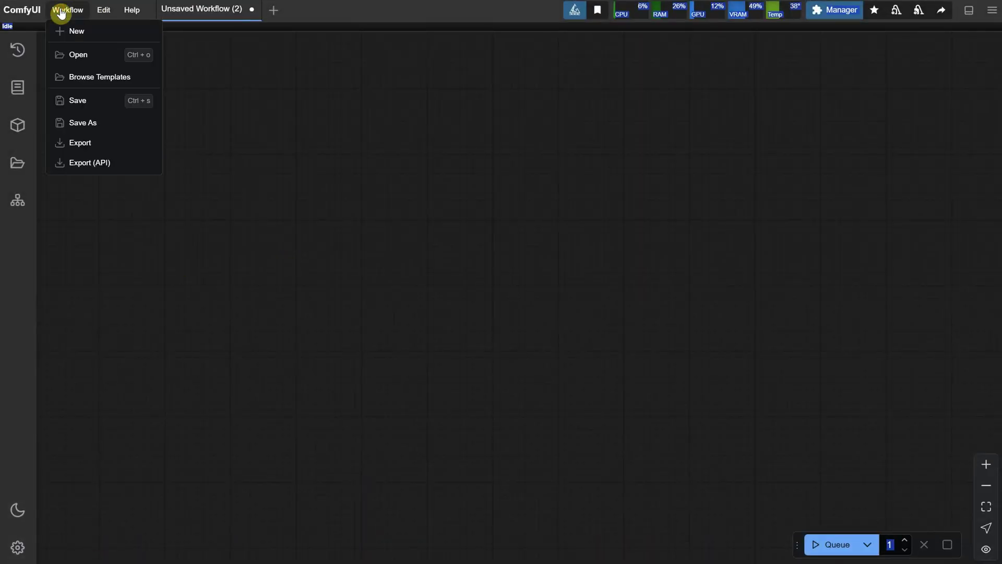
{"action": "left_click", "coordinate": [93, 55]}
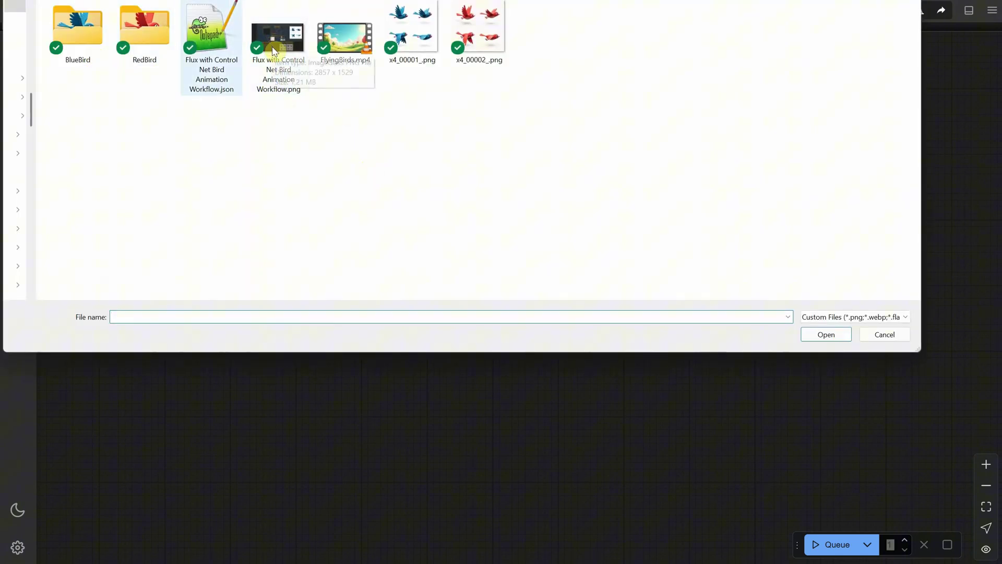
{"action": "left_click", "coordinate": [210, 52]}
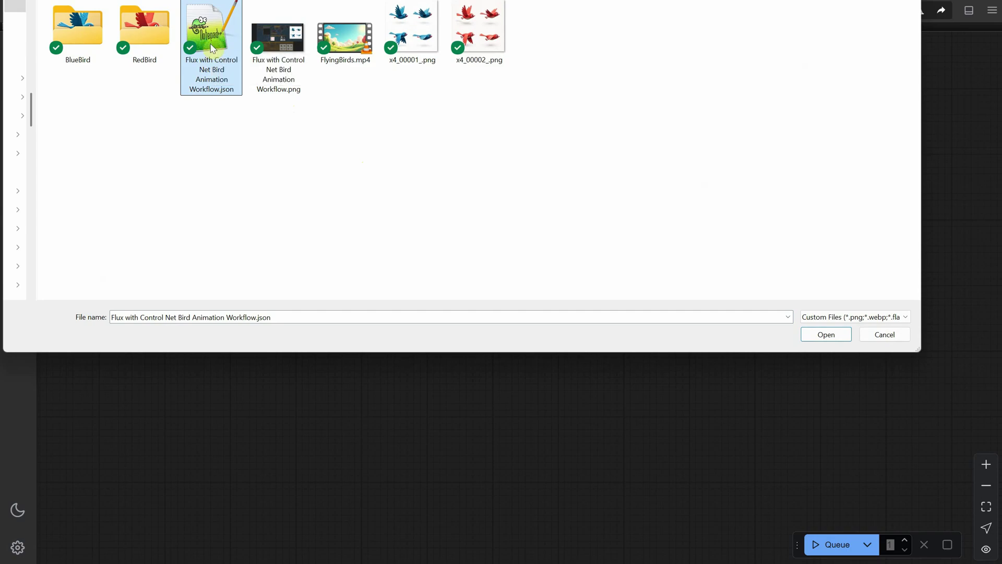
{"action": "double_click", "coordinate": [212, 52]}
{"action": "left_click_drag", "start_coordinate": [107, 135], "coordinate": [78, 189]}
Load FlyingBirdReference.jpg into the Load Image node as the ControlNet reference
{"action": "left_click", "coordinate": [539, 374]}
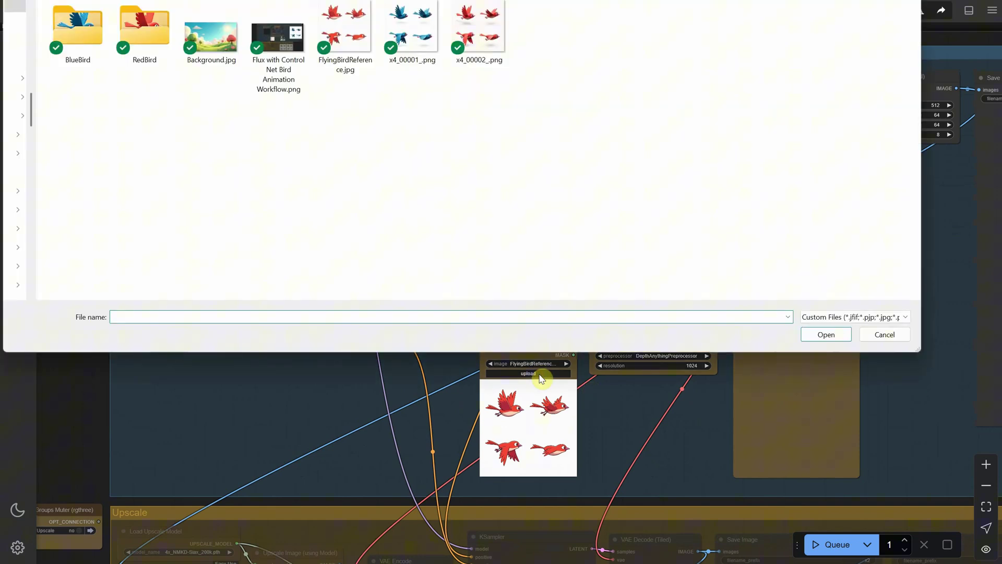
{"action": "double_click", "coordinate": [347, 41]}
{"action": "scroll", "coordinate": [569, 481], "scroll_direction": "up", "scroll_amount": 10}
{"action": "scroll", "coordinate": [557, 451], "scroll_direction": "down", "scroll_amount": 3}
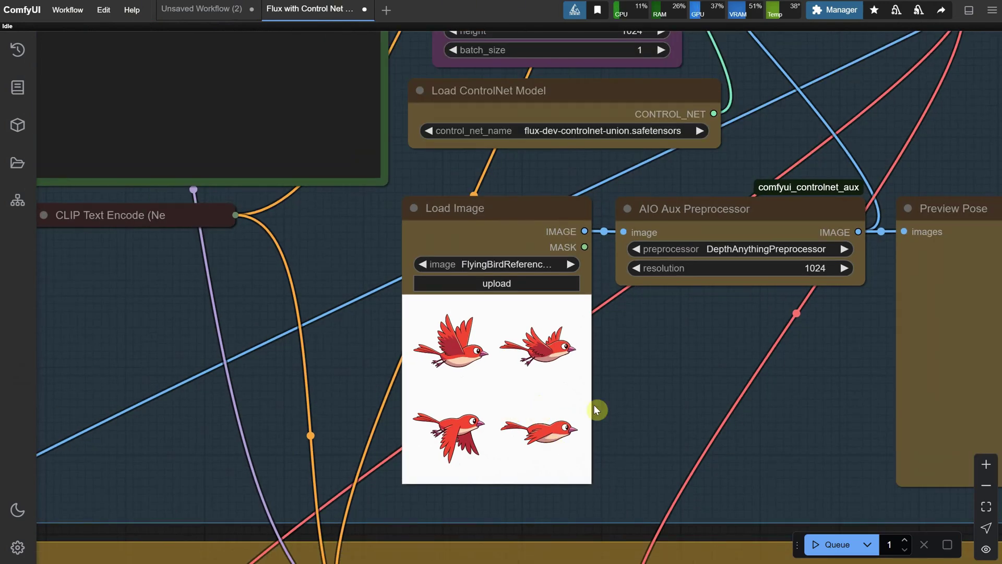
{"action": "scroll", "coordinate": [678, 374], "scroll_direction": "down", "scroll_amount": 1}
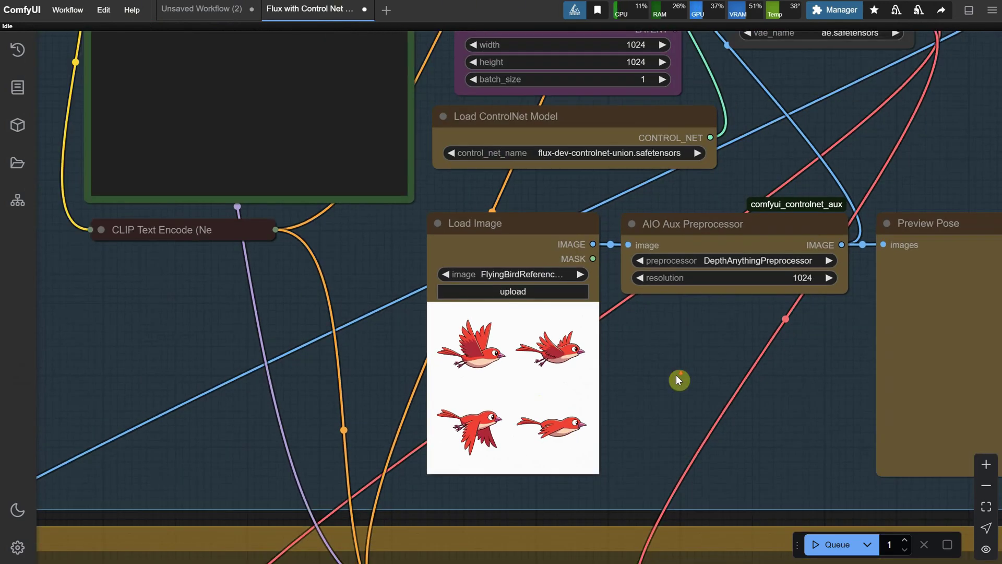
Review the positive prompt for the dark blue bird sprite sheet and run the workflow to generate it
{"action": "left_click_drag", "start_coordinate": [697, 350], "coordinate": [557, 402]}
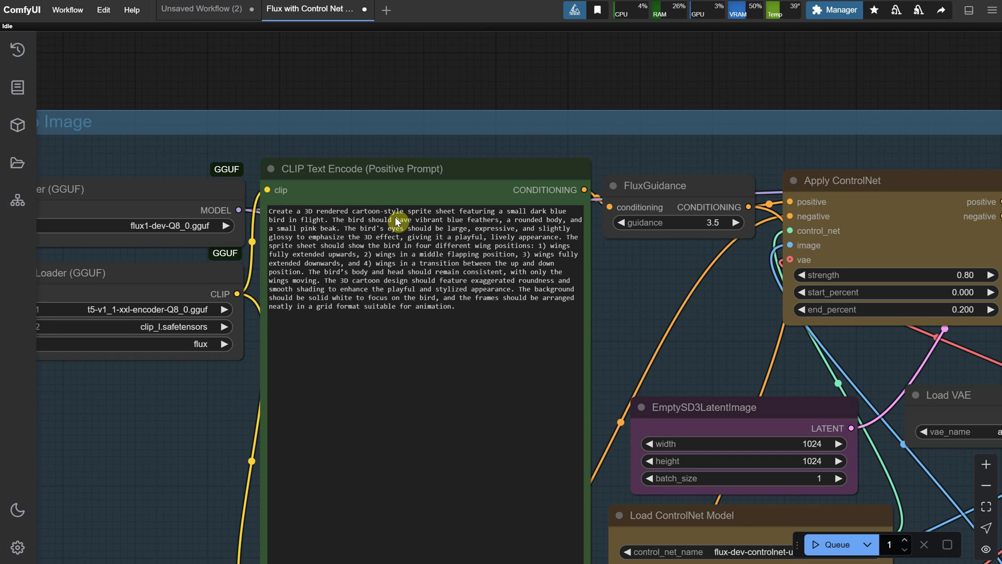
{"action": "left_click_drag", "start_coordinate": [432, 210], "coordinate": [507, 216]}
{"action": "left_click", "coordinate": [514, 219]}
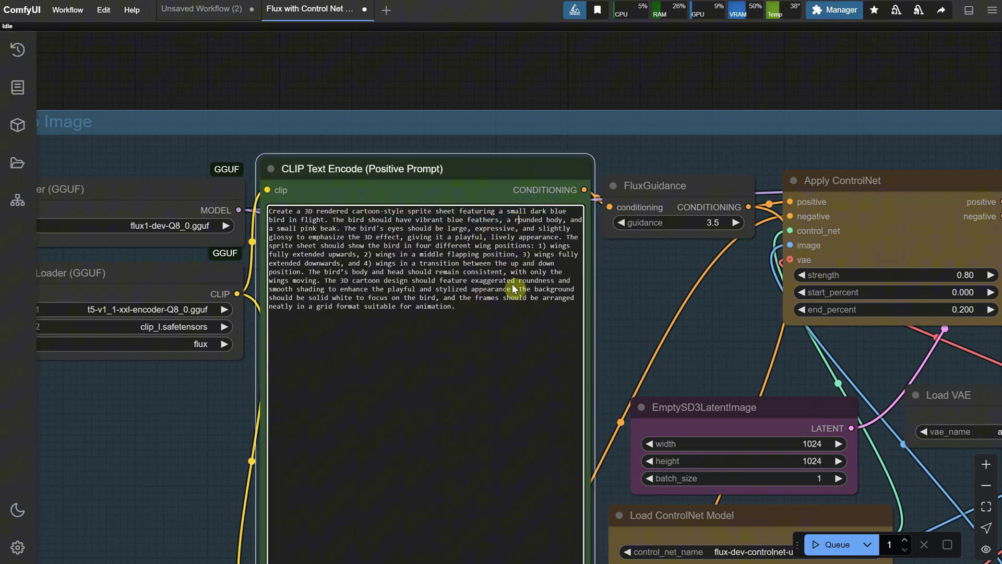
{"action": "left_click", "coordinate": [572, 66]}
{"action": "scroll", "coordinate": [590, 85], "scroll_direction": "down", "scroll_amount": 5}
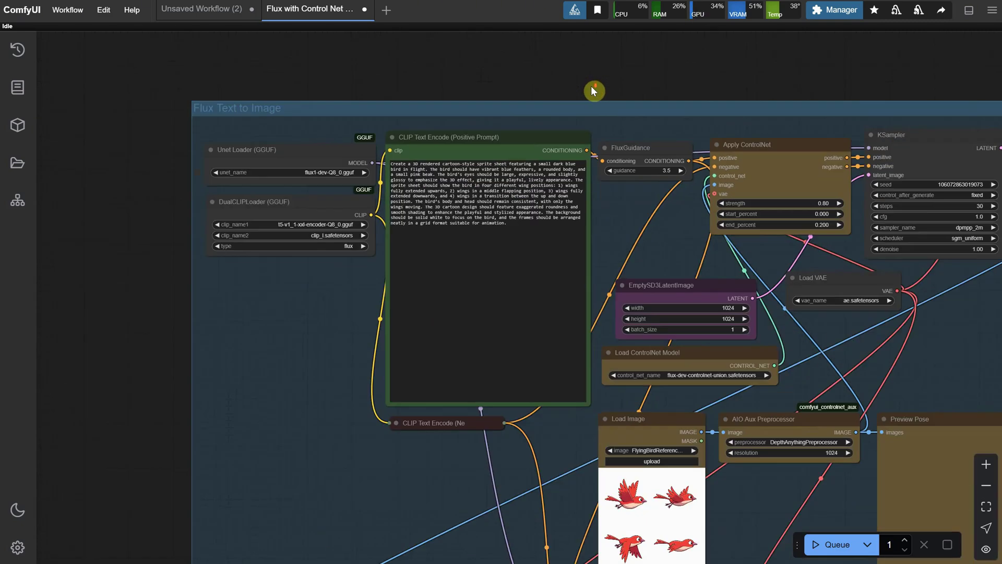
{"action": "left_click", "coordinate": [807, 543]}
Compare the reference birds, the depth map in Preview Pose and the generated blue birds for matching wing positions
{"action": "left_click_drag", "start_coordinate": [173, 332], "coordinate": [125, 286]}
{"action": "scroll", "coordinate": [644, 316], "scroll_direction": "up", "scroll_amount": 4}
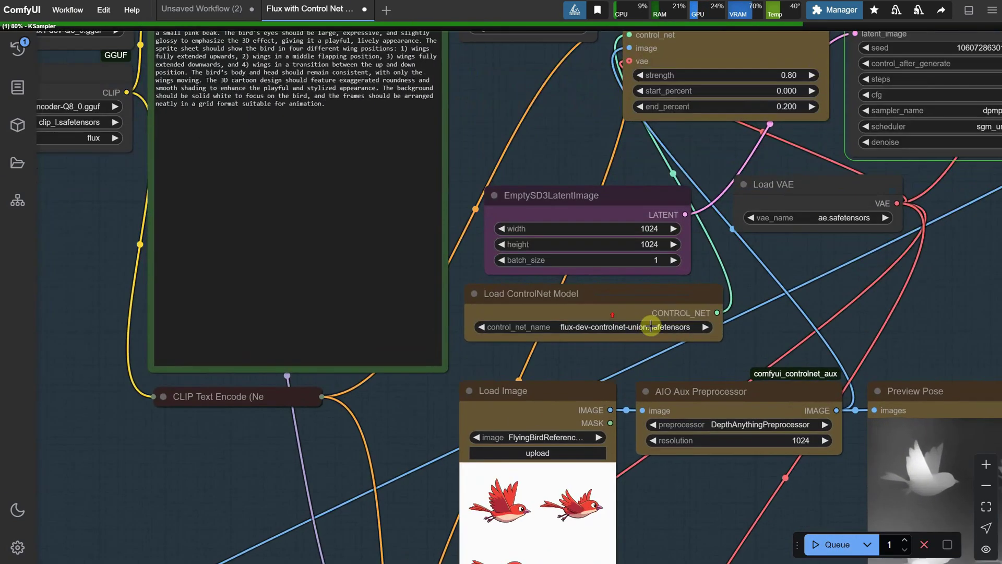
{"action": "left_click_drag", "start_coordinate": [661, 337], "coordinate": [412, 249]}
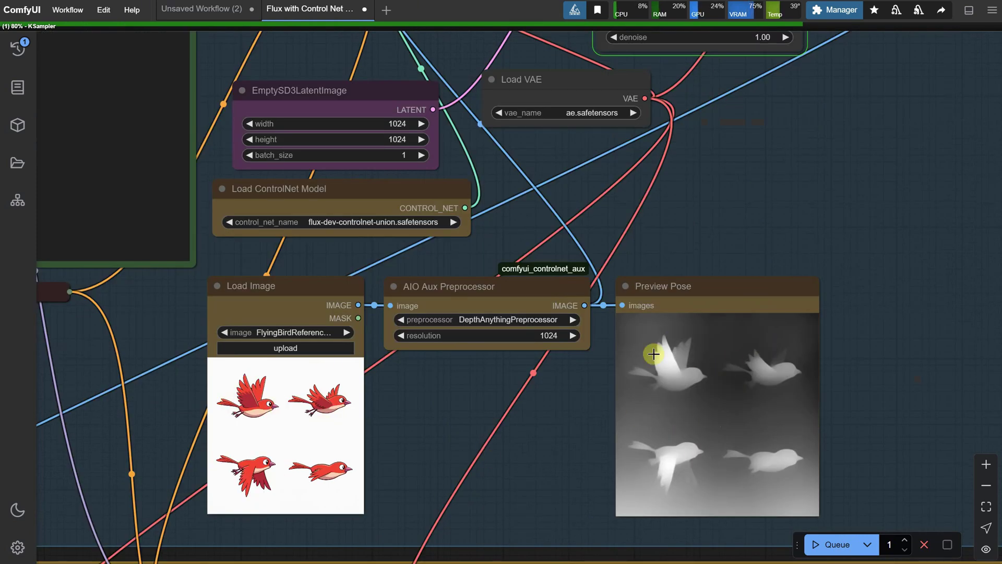
{"action": "scroll", "coordinate": [749, 353], "scroll_direction": "down", "scroll_amount": 3}
{"action": "left_click_drag", "start_coordinate": [756, 239], "coordinate": [718, 412]}
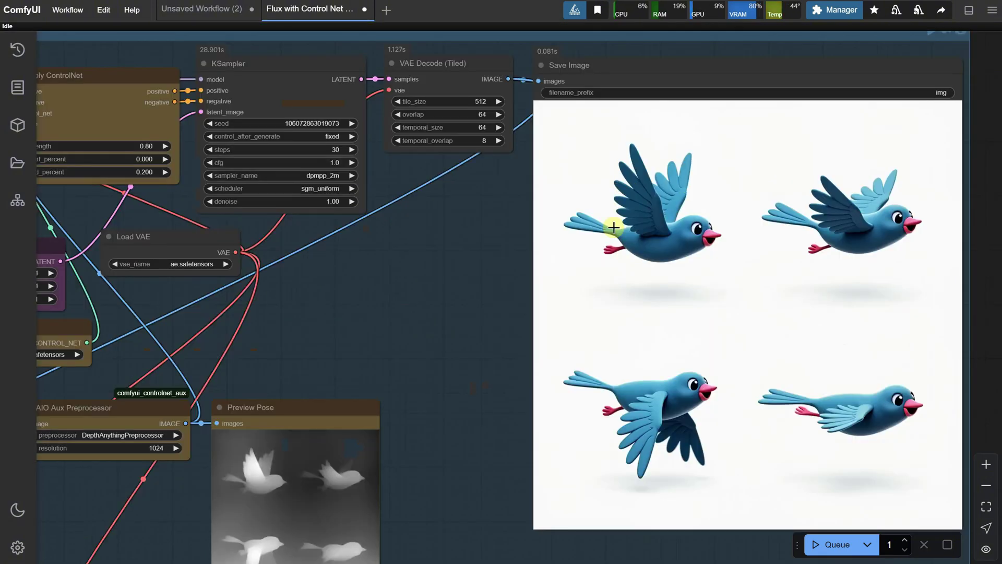
{"action": "scroll", "coordinate": [799, 197], "scroll_direction": "down", "scroll_amount": 4}
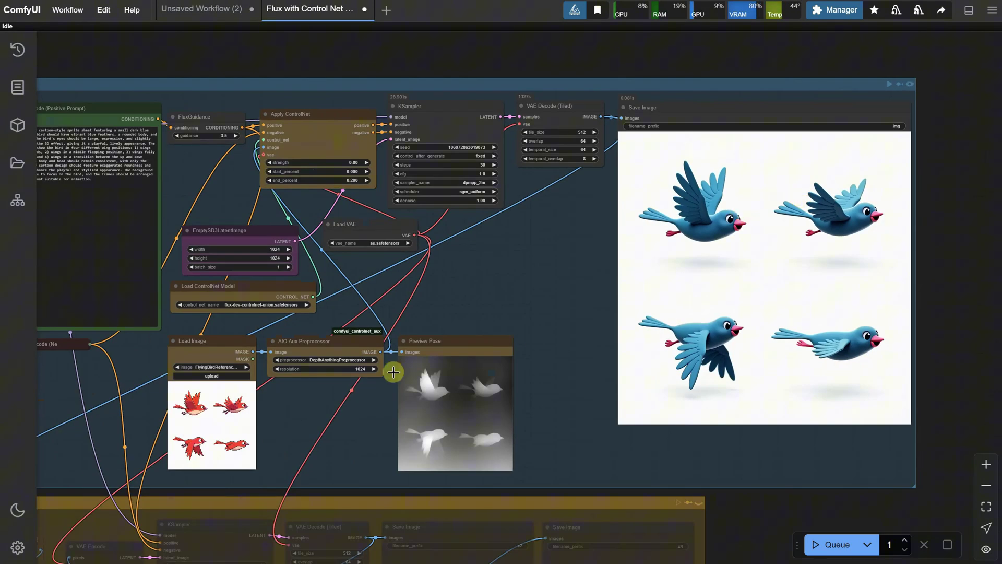
{"action": "scroll", "coordinate": [259, 409], "scroll_direction": "up", "scroll_amount": 10}
{"action": "scroll", "coordinate": [196, 412], "scroll_direction": "down", "scroll_amount": 7}
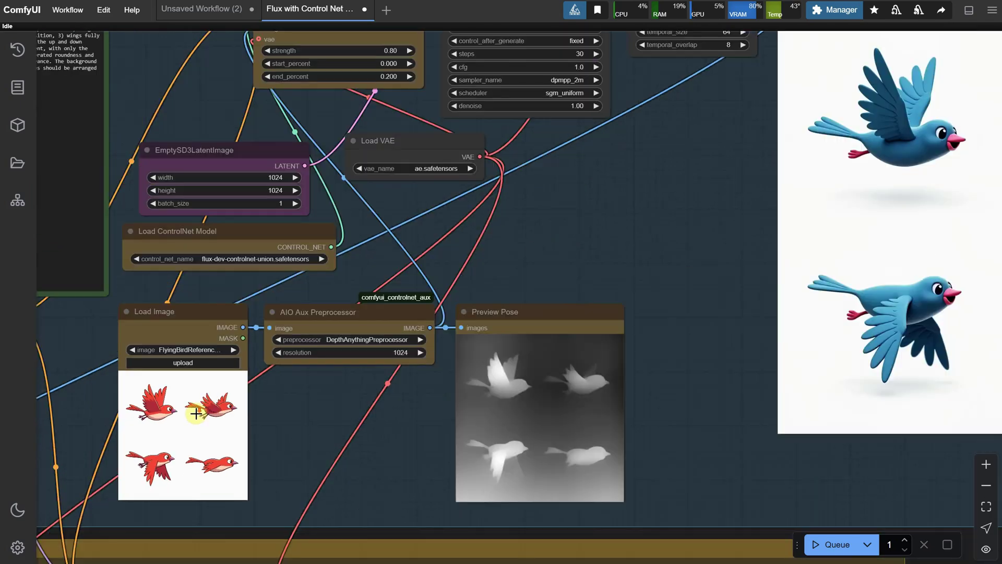
{"action": "scroll", "coordinate": [454, 329], "scroll_direction": "down", "scroll_amount": 6}
{"action": "scroll", "coordinate": [887, 225], "scroll_direction": "up", "scroll_amount": 8}
{"action": "scroll", "coordinate": [861, 223], "scroll_direction": "down", "scroll_amount": 5}
{"action": "scroll", "coordinate": [797, 171], "scroll_direction": "down", "scroll_amount": 1}
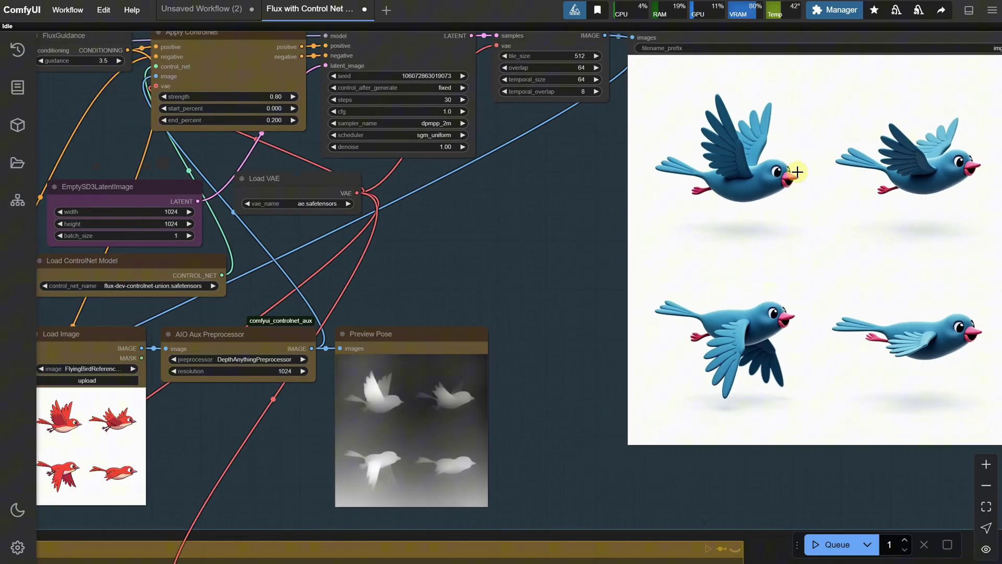
{"action": "scroll", "coordinate": [773, 173], "scroll_direction": "down", "scroll_amount": 3}
{"action": "left_click_drag", "start_coordinate": [975, 101], "coordinate": [926, 164]}
{"action": "scroll", "coordinate": [492, 152], "scroll_direction": "up", "scroll_amount": 5}
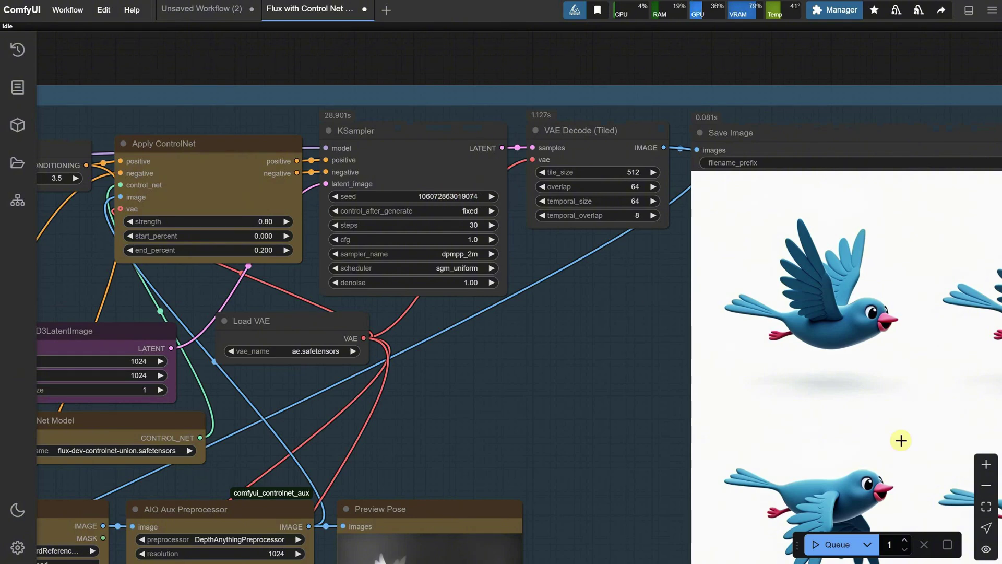
{"action": "left_click", "coordinate": [830, 542]}
{"action": "scroll", "coordinate": [608, 219], "scroll_direction": "down", "scroll_amount": 4}
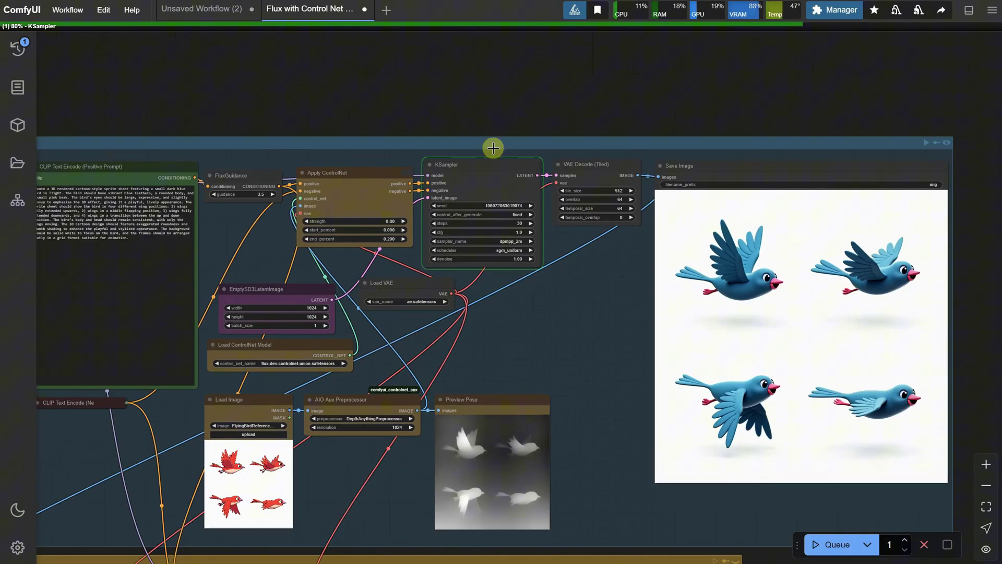
{"action": "scroll", "coordinate": [662, 190], "scroll_direction": "up", "scroll_amount": 2}
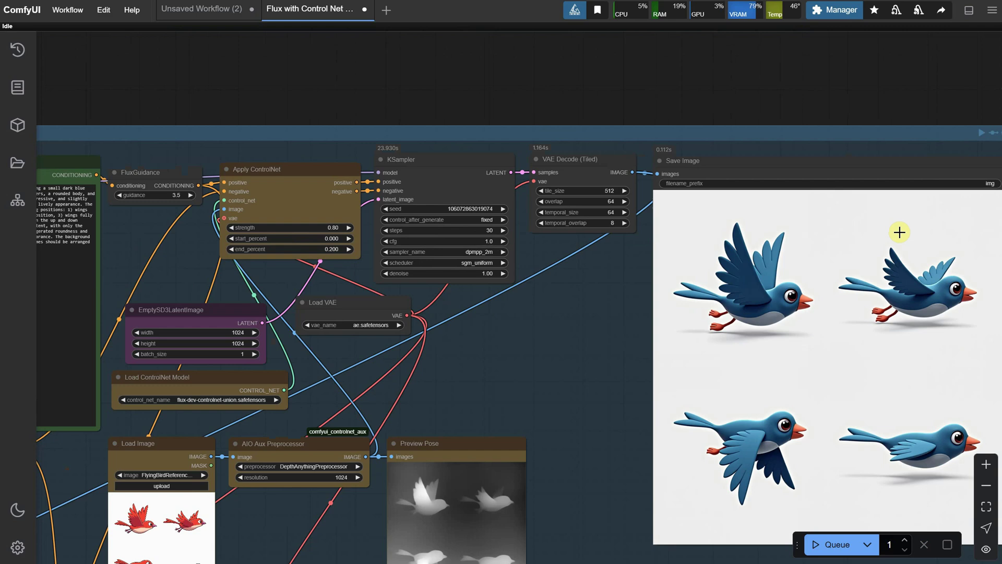
{"action": "scroll", "coordinate": [899, 232], "scroll_direction": "up", "scroll_amount": 1}
{"action": "left_click_drag", "start_coordinate": [863, 89], "coordinate": [821, 63]}
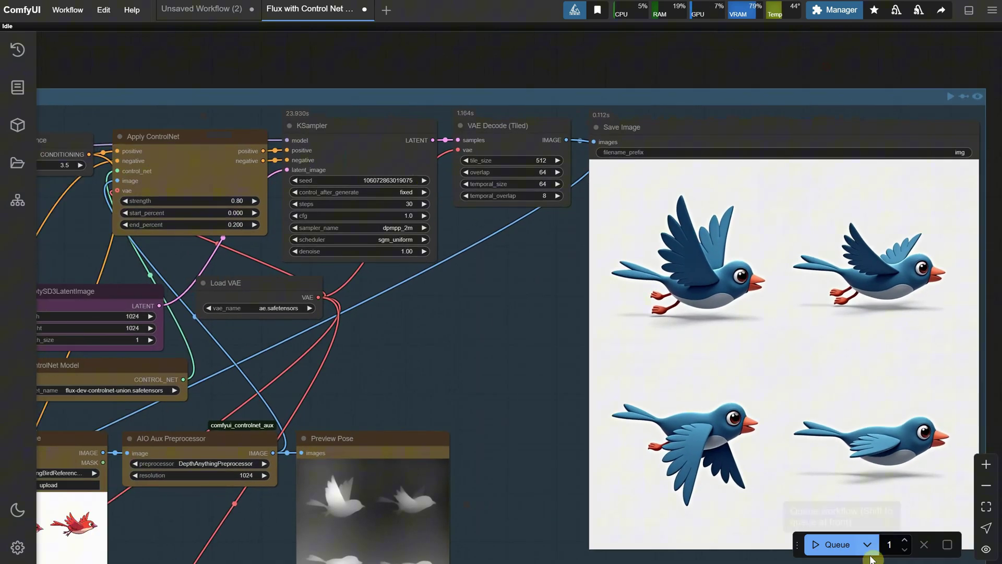
{"action": "left_click", "coordinate": [832, 543]}
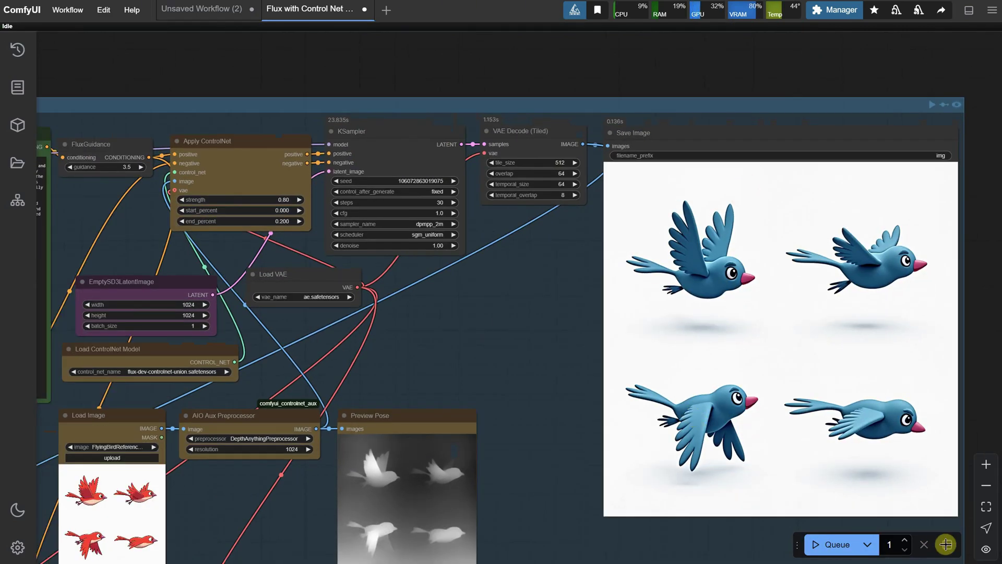
Copy the positive prompt into ChatGPT below the request "recreate this stable diffusion prompt for a red bird" and send it
{"action": "scroll", "coordinate": [697, 212], "scroll_direction": "up", "scroll_amount": 1}
{"action": "left_click_drag", "start_coordinate": [184, 35], "coordinate": [658, 73]}
{"action": "left_click_drag", "start_coordinate": [373, 258], "coordinate": [235, 191]}
{"action": "key", "text": "ctrl+c"}
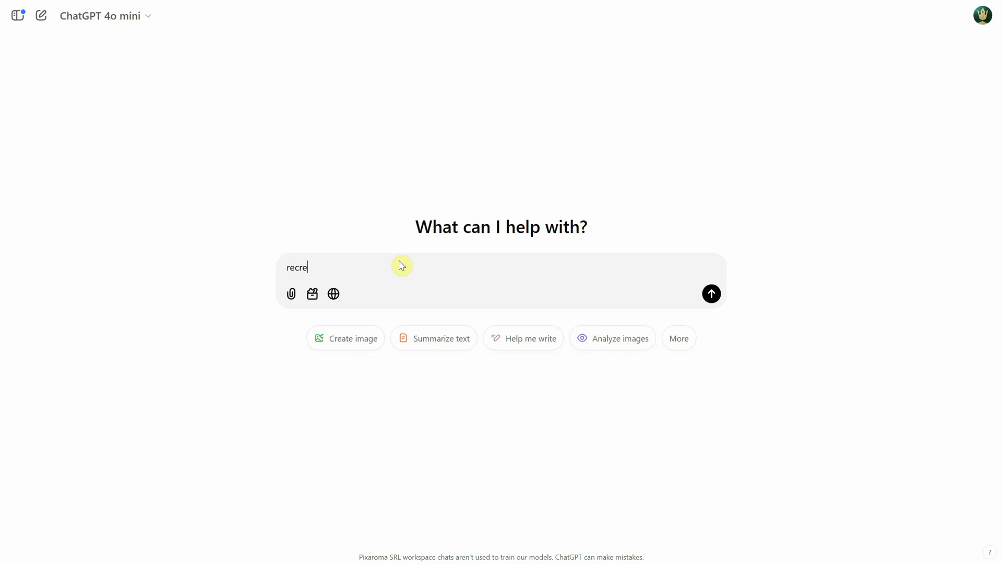
{"action": "type", "text": "ate this stable diffusion prompt for a red b"}
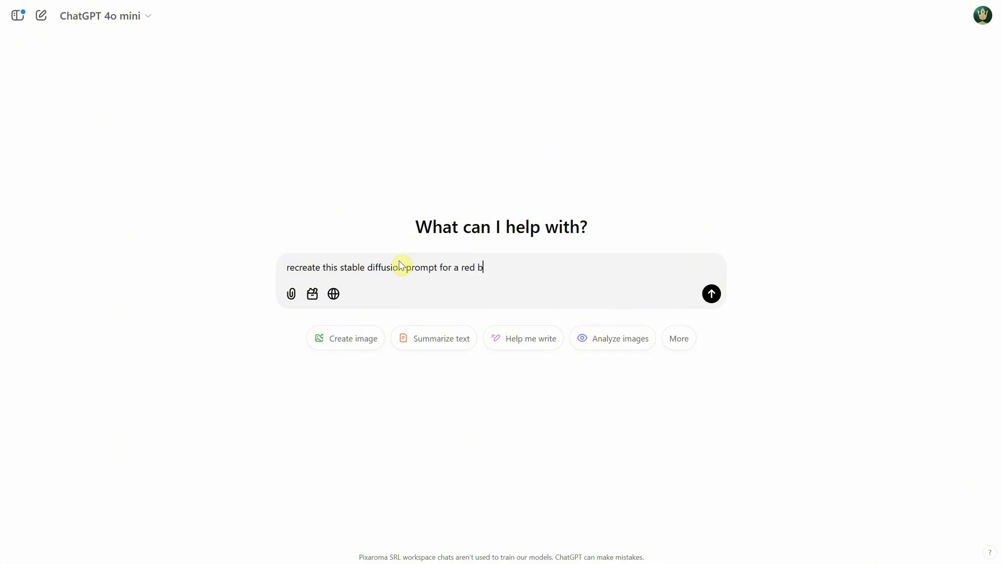
{"action": "key", "text": "shift+Return"}
{"action": "key", "text": "shift+Return"}
{"action": "key", "text": "ctrl+v"}
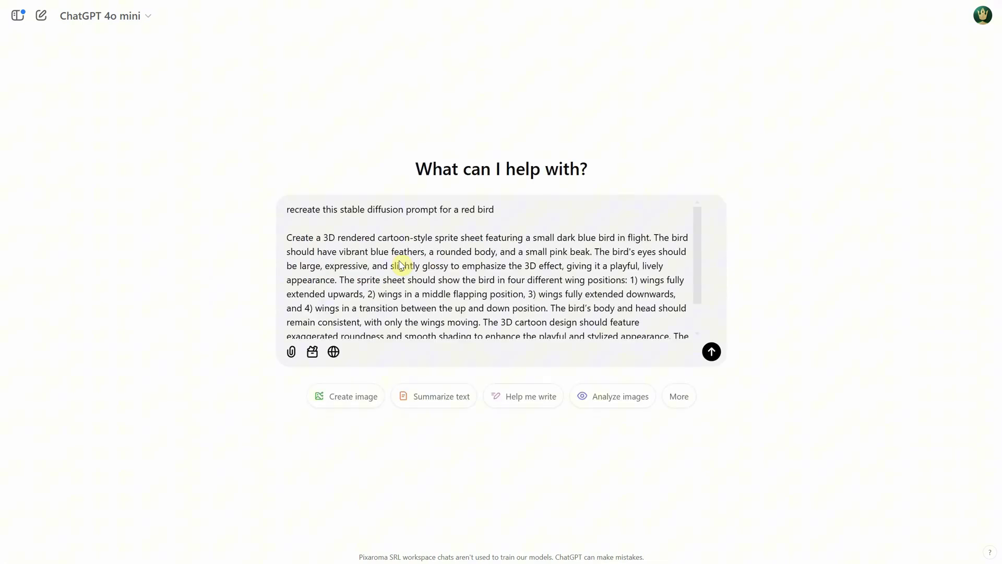
{"action": "key", "text": "Return"}
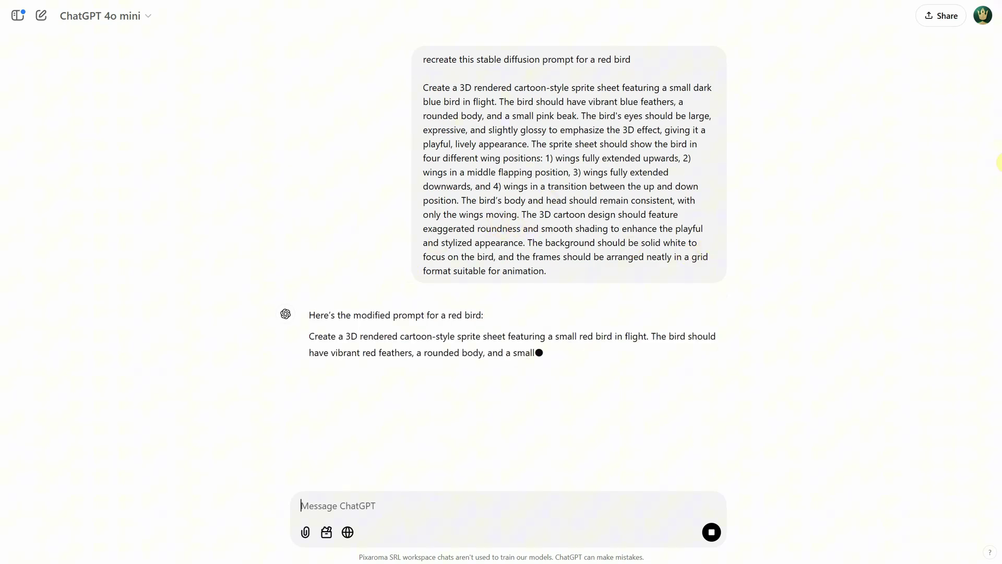
Replace the positive prompt in ComfyUI with ChatGPT's red bird version and generate the red bird sprite sheet
{"action": "left_click_drag", "start_coordinate": [305, 272], "coordinate": [427, 413]}
{"action": "key", "text": "ctrl+c"}
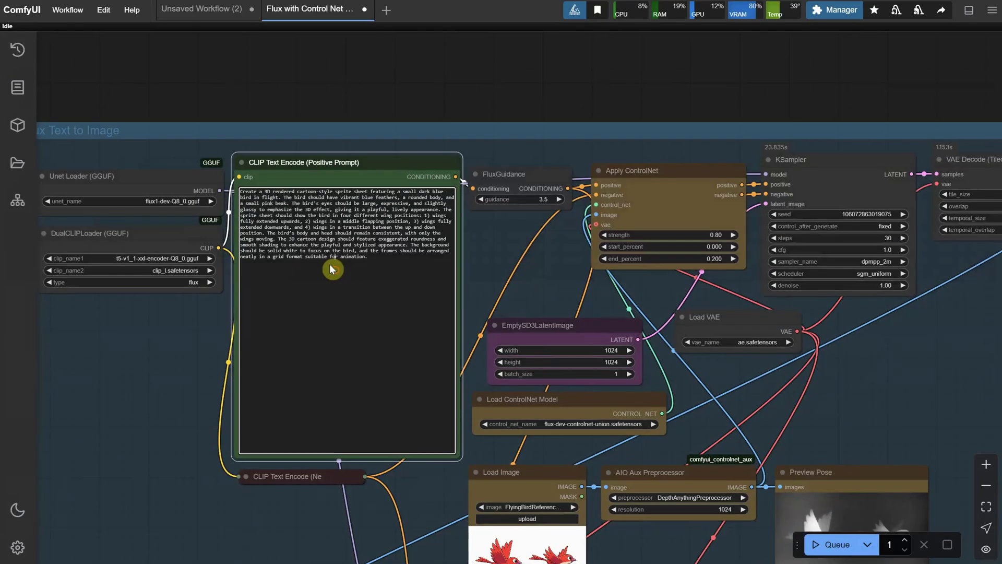
{"action": "key", "text": "ctrl+a"}
{"action": "key", "text": "ctrl+v"}
{"action": "left_click", "coordinate": [833, 544]}
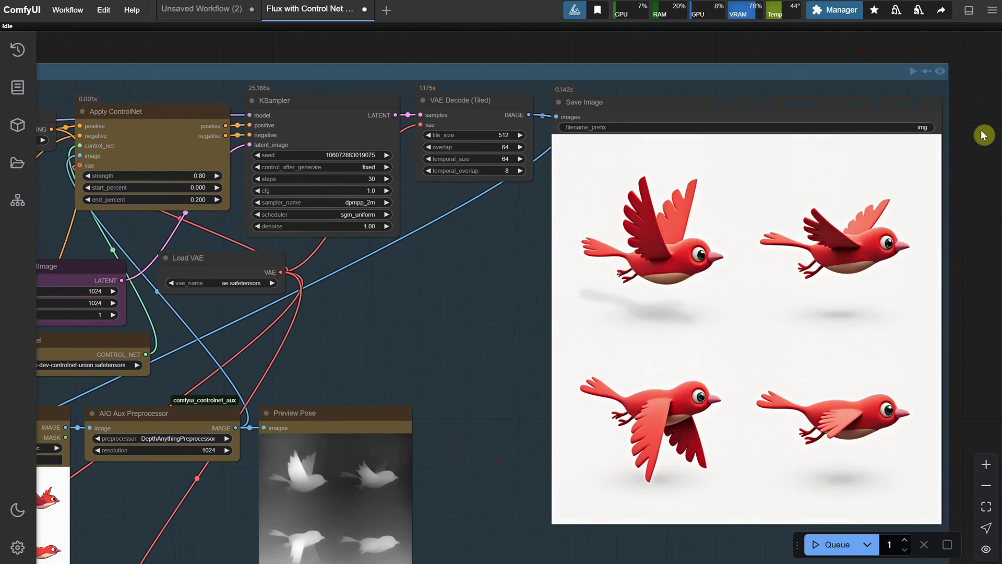
{"action": "scroll", "coordinate": [676, 282], "scroll_direction": "up", "scroll_amount": 5}
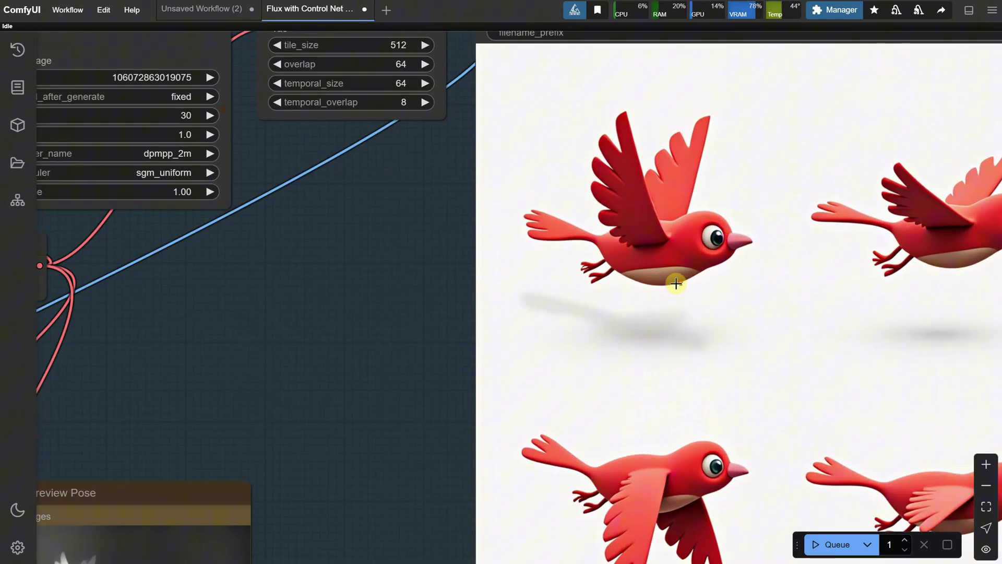
{"action": "scroll", "coordinate": [527, 321], "scroll_direction": "down", "scroll_amount": 3}
{"action": "scroll", "coordinate": [392, 272], "scroll_direction": "up", "scroll_amount": 2}
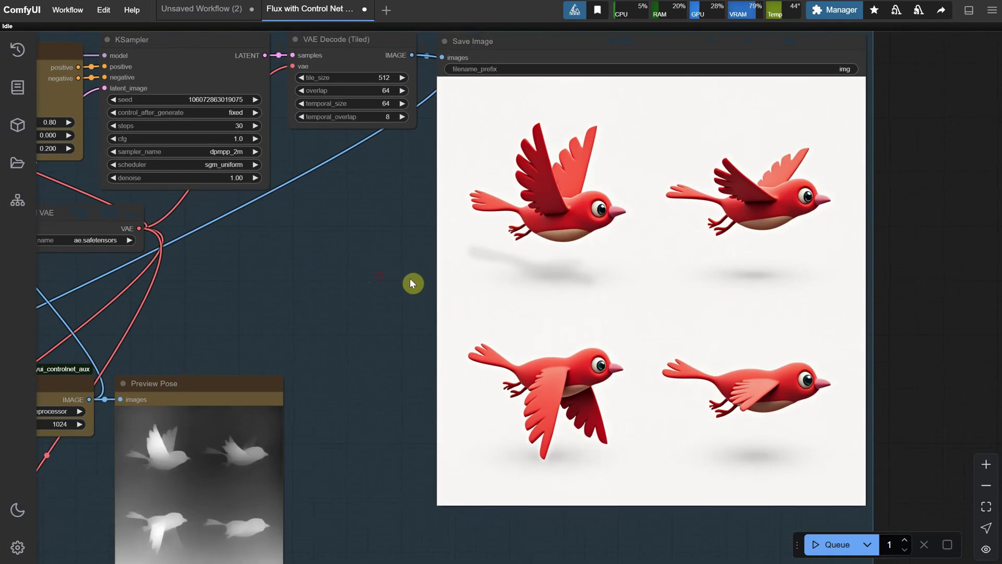
{"action": "scroll", "coordinate": [822, 249], "scroll_direction": "down", "scroll_amount": 7}
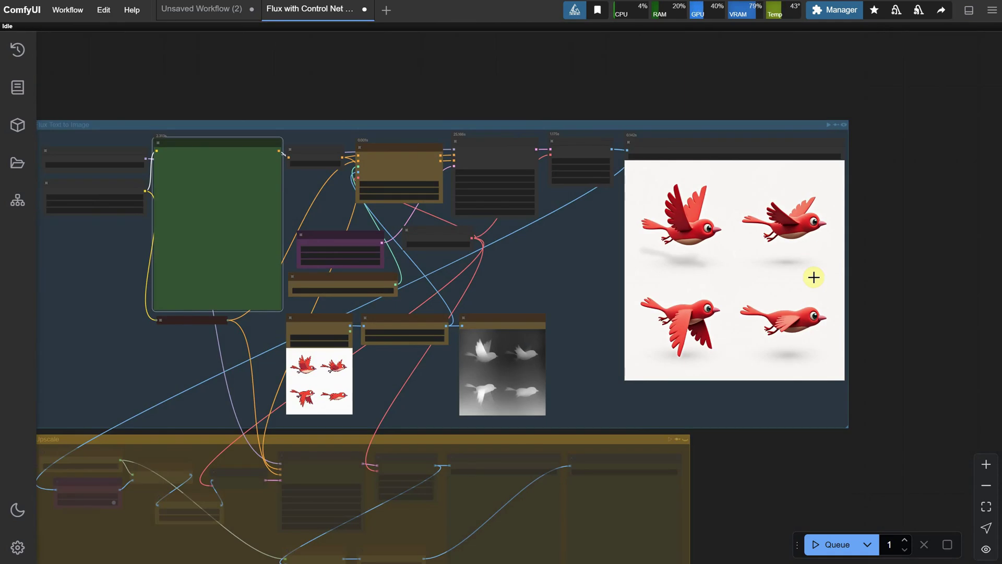
Enable the Upscale group in the Fast Groups Muter node
{"action": "left_click_drag", "start_coordinate": [673, 473], "coordinate": [926, 289]}
{"action": "scroll", "coordinate": [240, 316], "scroll_direction": "up", "scroll_amount": 13}
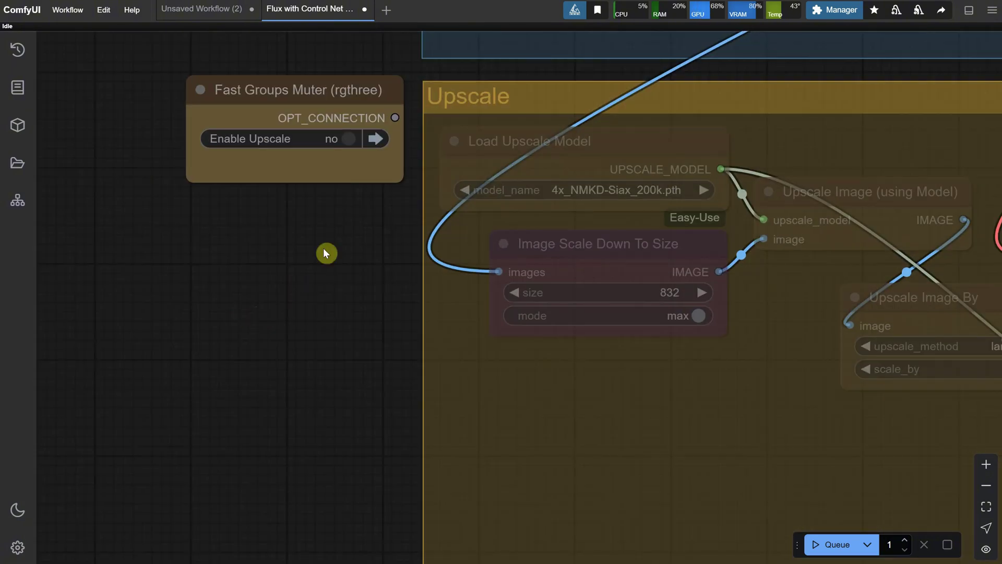
{"action": "left_click_drag", "start_coordinate": [327, 225], "coordinate": [208, 367]}
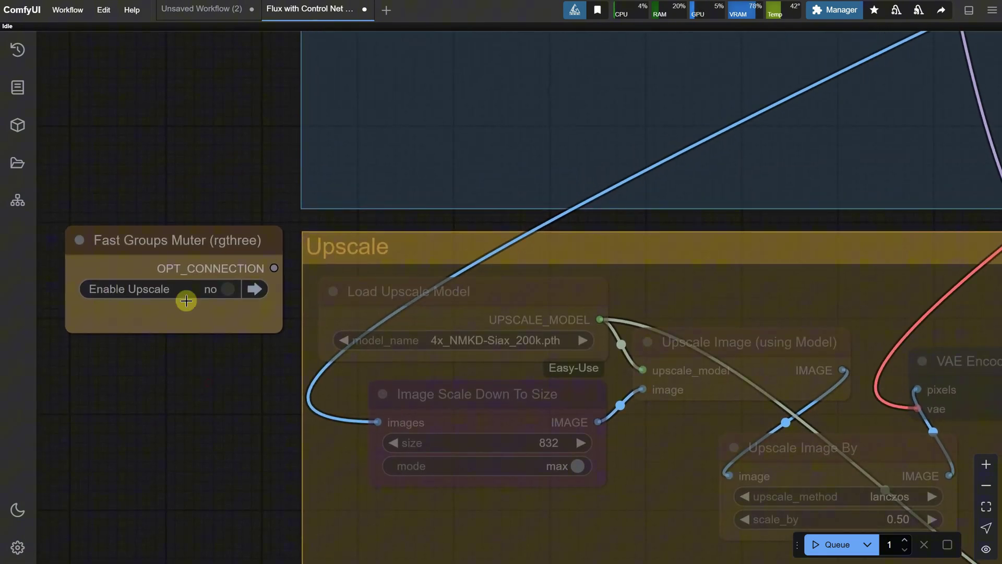
{"action": "left_click", "coordinate": [220, 287]}
{"action": "left_click", "coordinate": [222, 288]}
{"action": "left_click", "coordinate": [225, 289]}
Run the workflow with upscaling on the red bird sheet and inspect the x2 output
{"action": "scroll", "coordinate": [228, 385], "scroll_direction": "down", "scroll_amount": 6}
{"action": "left_click_drag", "start_coordinate": [211, 424], "coordinate": [69, 286]}
{"action": "left_click", "coordinate": [829, 544]}
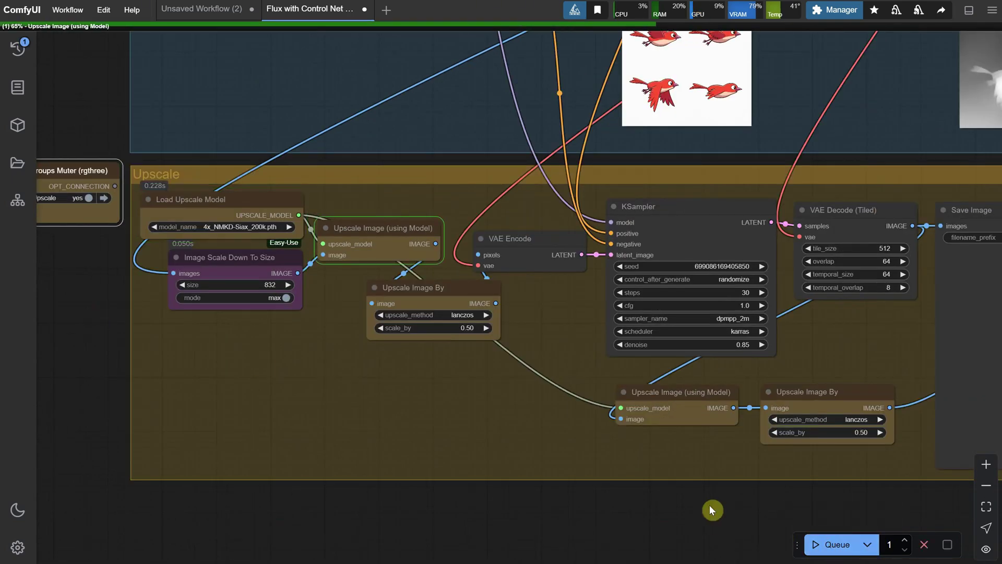
{"action": "left_click_drag", "start_coordinate": [709, 509], "coordinate": [383, 489]}
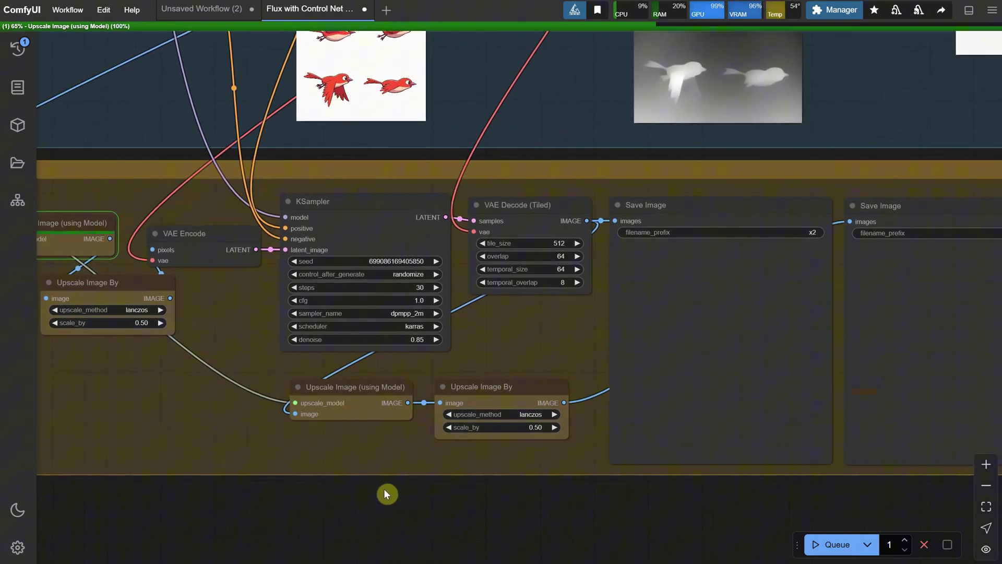
{"action": "left_click_drag", "start_coordinate": [735, 504], "coordinate": [456, 519]}
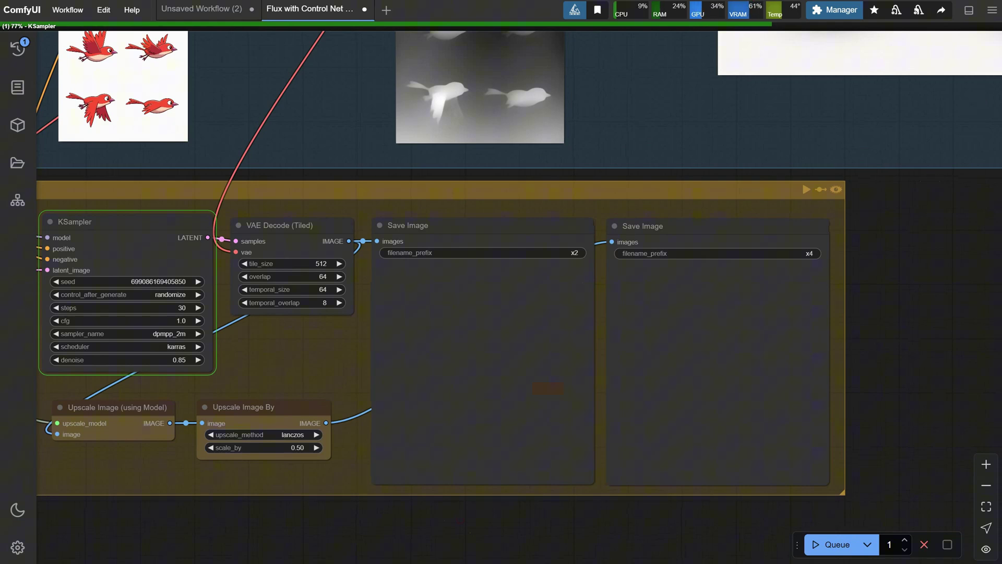
{"action": "scroll", "coordinate": [548, 339], "scroll_direction": "up", "scroll_amount": 5}
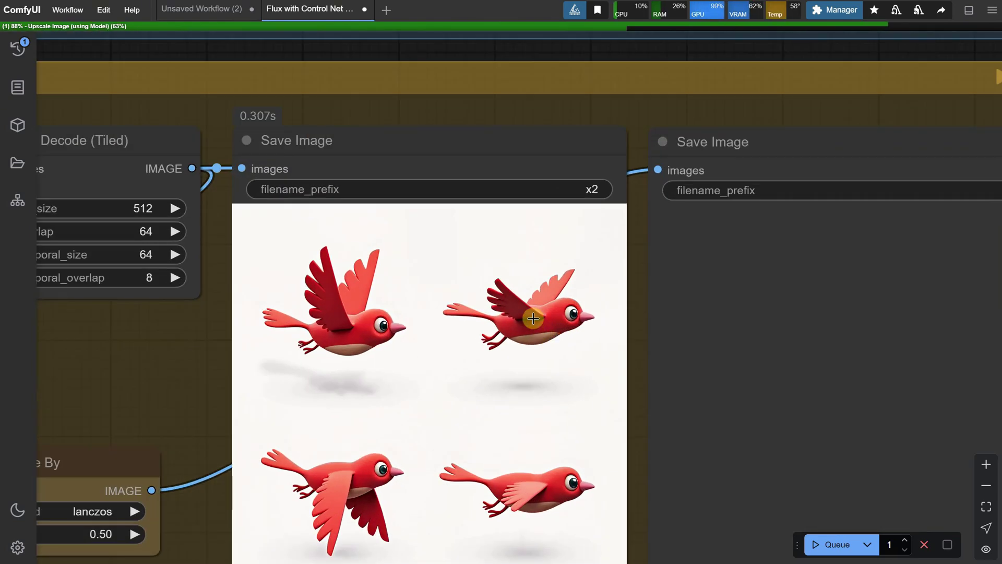
{"action": "scroll", "coordinate": [622, 192], "scroll_direction": "down", "scroll_amount": 4}
{"action": "scroll", "coordinate": [978, 331], "scroll_direction": "up", "scroll_amount": 2}
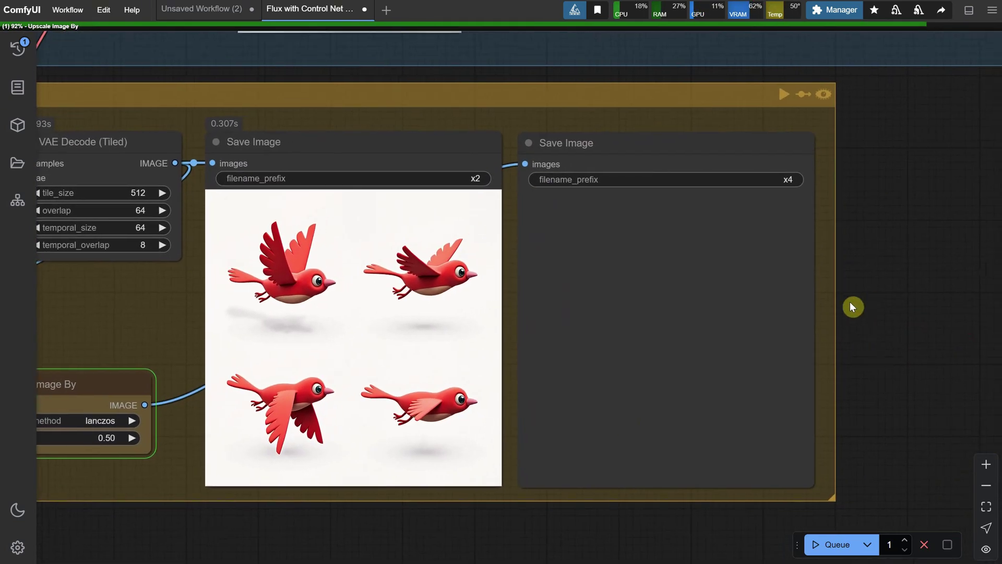
Inspect the x4 upscaled red bird sheet closely and compare it with the x2 output
{"action": "scroll", "coordinate": [716, 278], "scroll_direction": "up", "scroll_amount": 1}
{"action": "scroll", "coordinate": [709, 328], "scroll_direction": "up", "scroll_amount": 2}
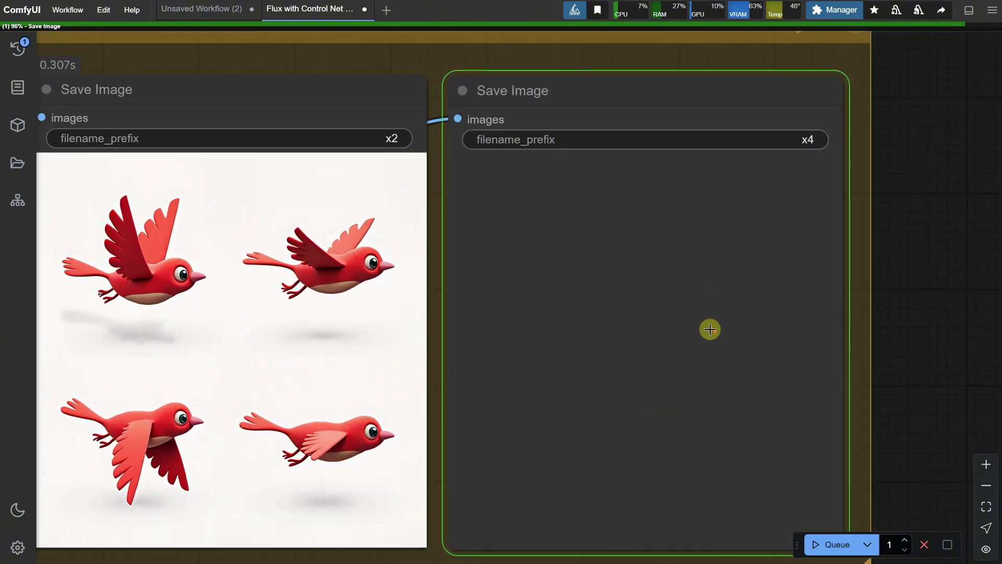
{"action": "scroll", "coordinate": [709, 327], "scroll_direction": "up", "scroll_amount": 4}
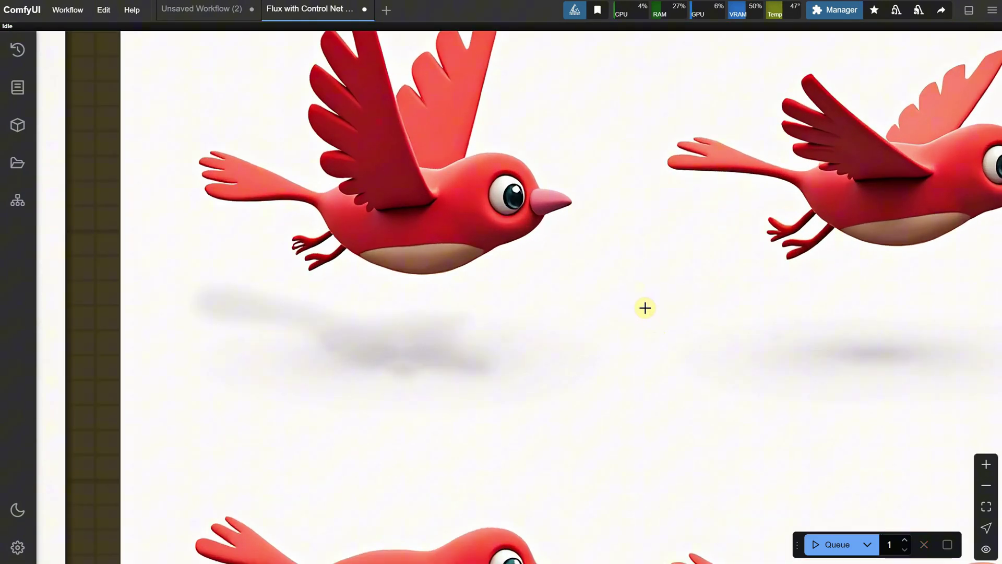
{"action": "scroll", "coordinate": [396, 276], "scroll_direction": "up", "scroll_amount": 1}
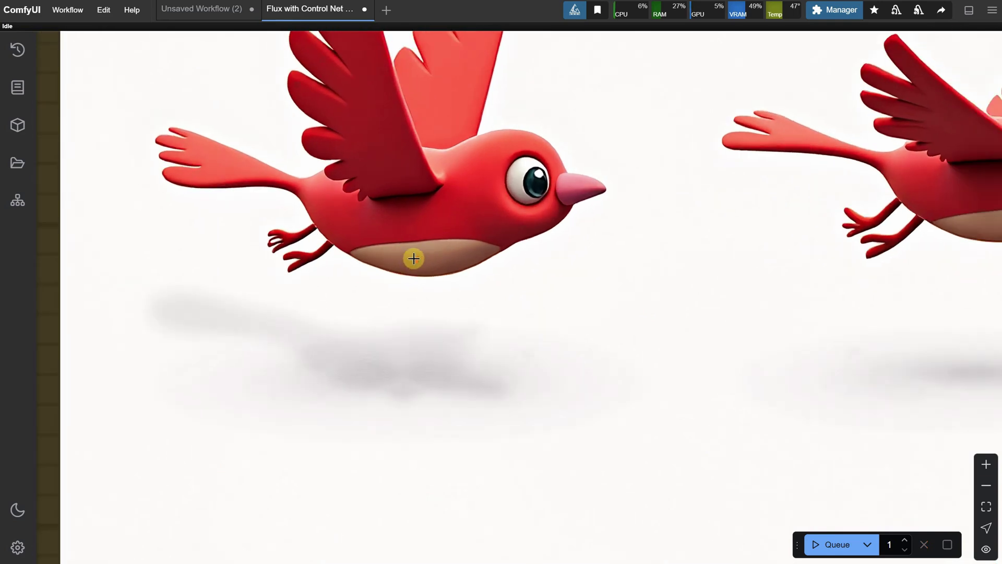
{"action": "scroll", "coordinate": [417, 259], "scroll_direction": "down", "scroll_amount": 5}
{"action": "scroll", "coordinate": [964, 306], "scroll_direction": "down", "scroll_amount": 5}
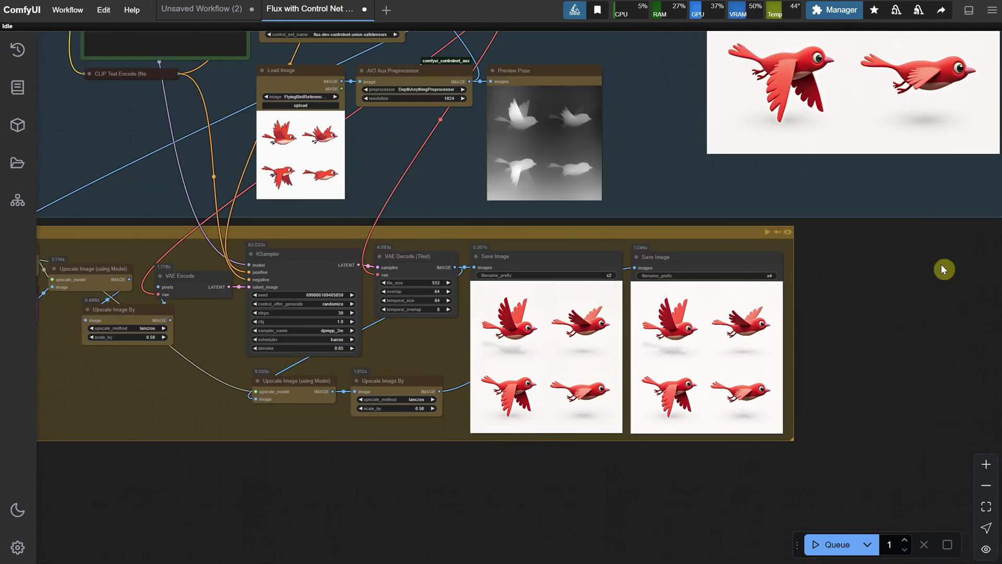
{"action": "left_click_drag", "start_coordinate": [849, 267], "coordinate": [827, 388]}
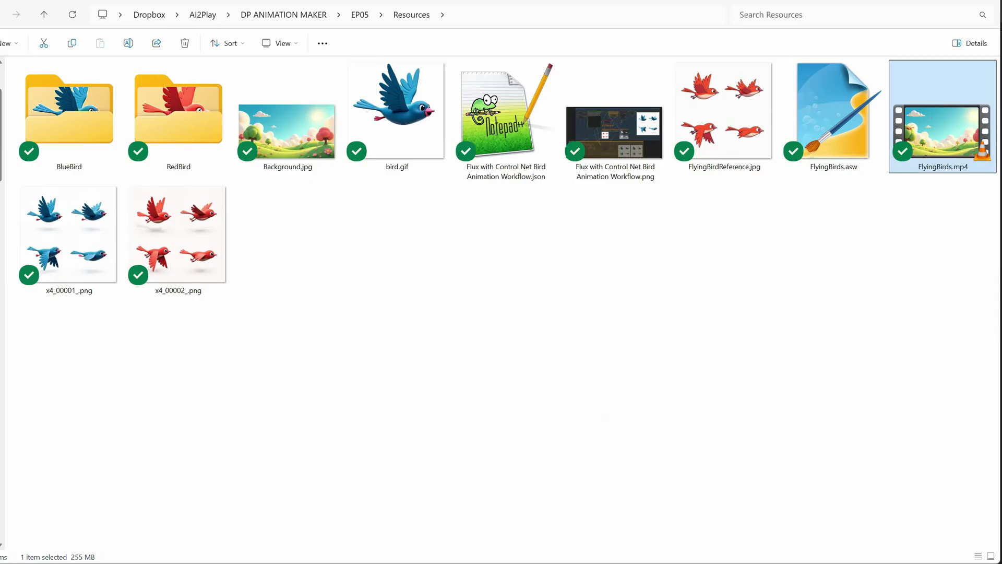
Open x4_00001_.png from the Resources folder in the image viewer and go to the next image
{"action": "left_click", "coordinate": [52, 245]}
{"action": "double_click", "coordinate": [53, 246]}
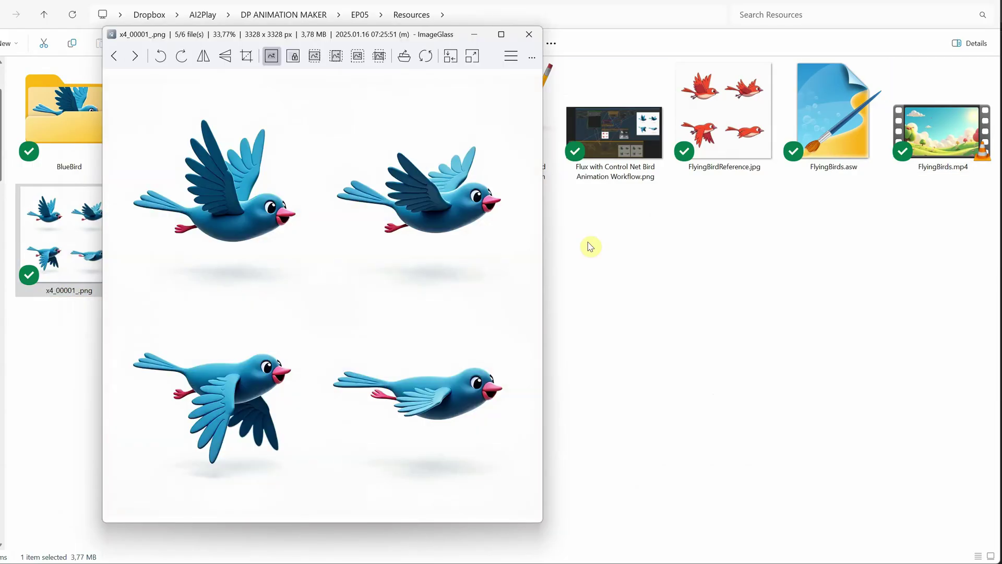
{"action": "key", "text": "Right"}
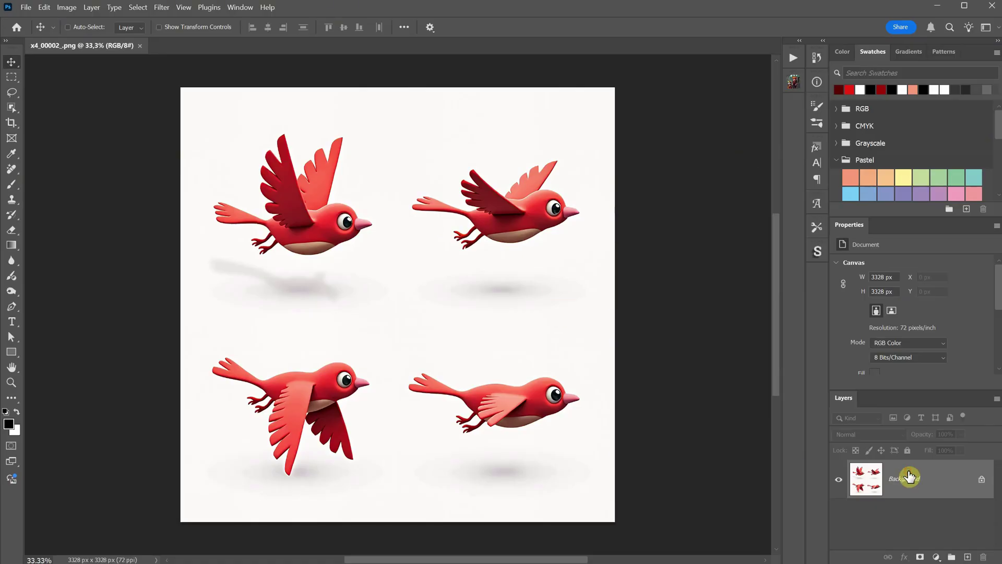
In Photoshop, convert the red bird sheet's Background into the regular layer Layer 0 and make three copies of it
{"action": "double_click", "coordinate": [907, 479]}
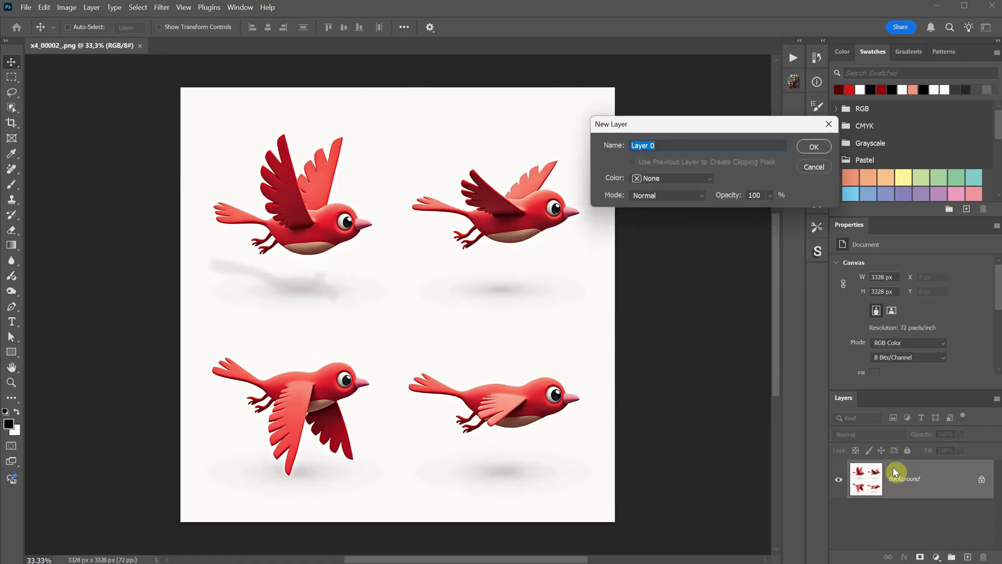
{"action": "left_click", "coordinate": [812, 151]}
{"action": "left_click_drag", "start_coordinate": [928, 478], "coordinate": [966, 557]}
{"action": "left_click_drag", "start_coordinate": [935, 485], "coordinate": [966, 556]}
{"action": "left_click_drag", "start_coordinate": [937, 476], "coordinate": [966, 556]}
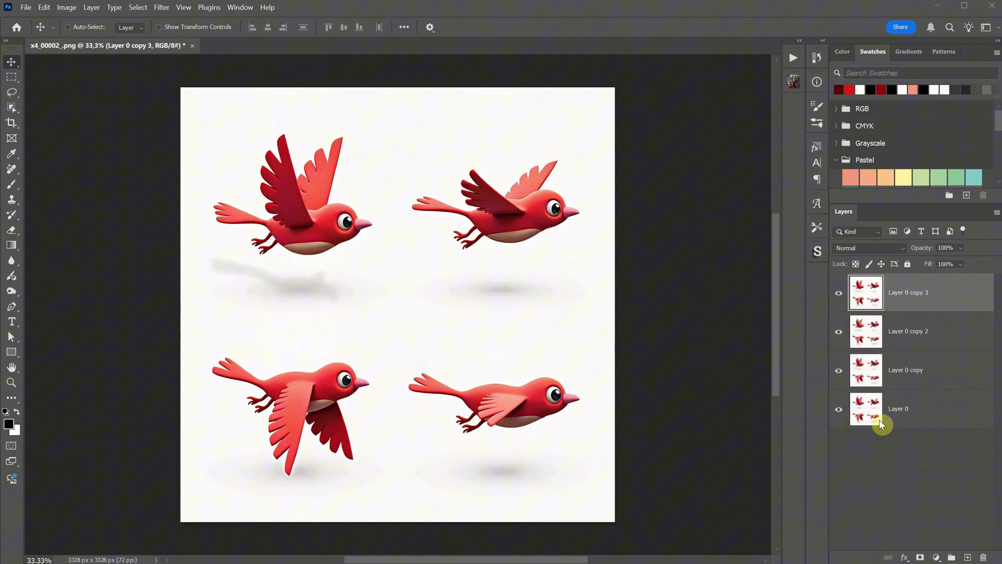
Hide the three layer copies and select Layer 0
{"action": "left_click", "coordinate": [838, 293]}
{"action": "left_click", "coordinate": [839, 332]}
{"action": "left_click", "coordinate": [839, 370]}
{"action": "left_click", "coordinate": [898, 416]}
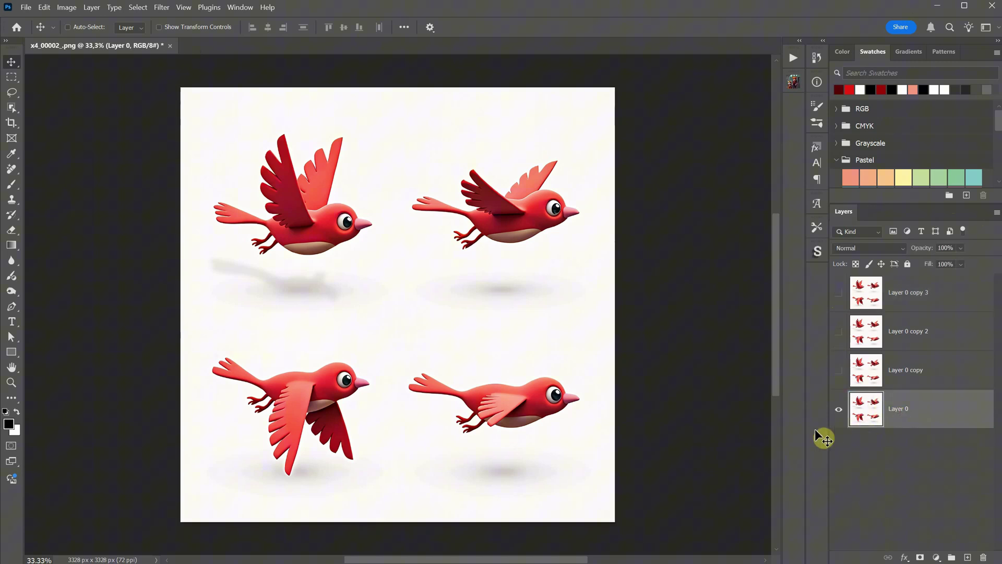
Select the upper-left bird with the Object Selection Tool and mask Layer 0 to that selection
{"action": "left_click", "coordinate": [11, 107]}
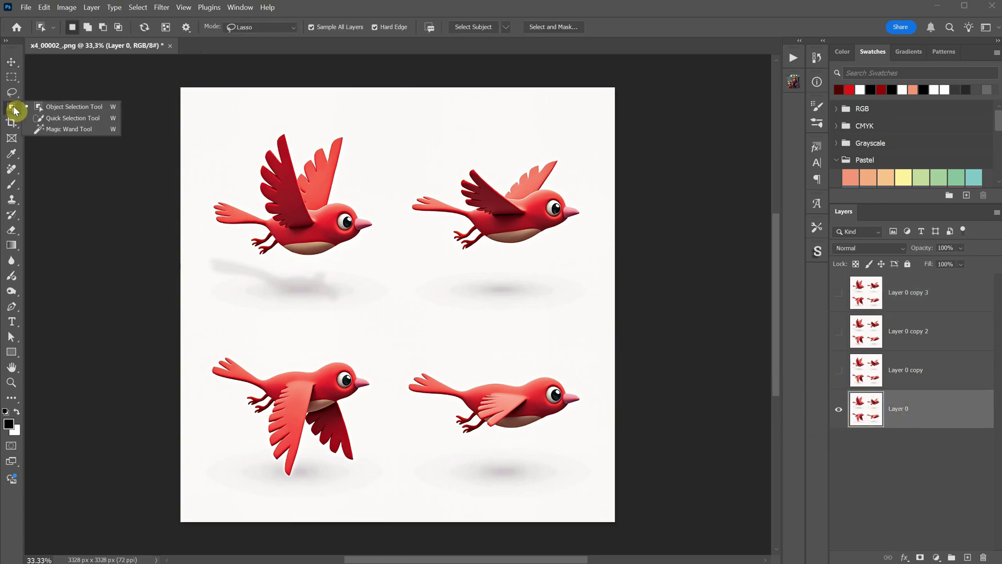
{"action": "left_click", "coordinate": [55, 108]}
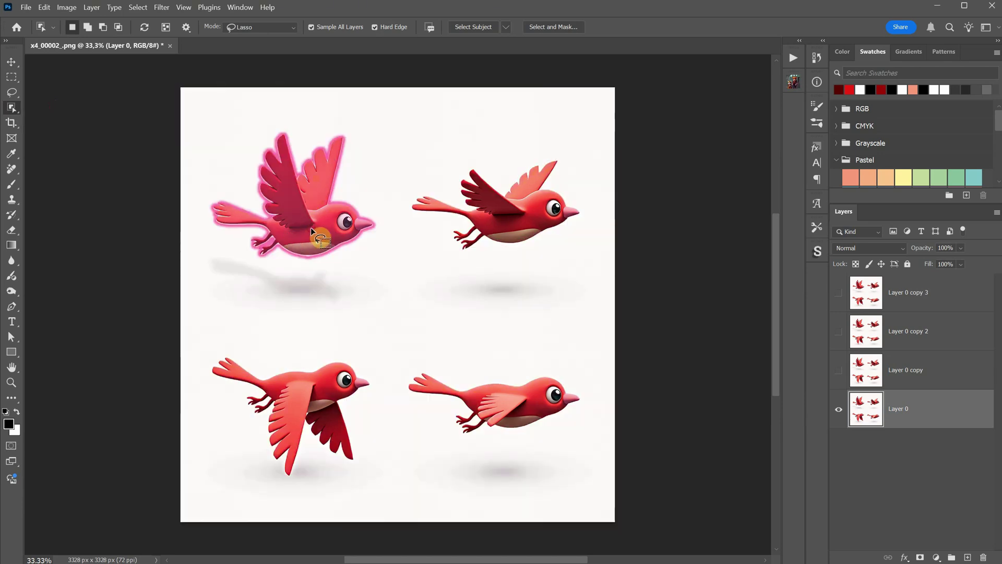
{"action": "key", "text": "ctrl+plus"}
{"action": "key", "text": "ctrl+plus"}
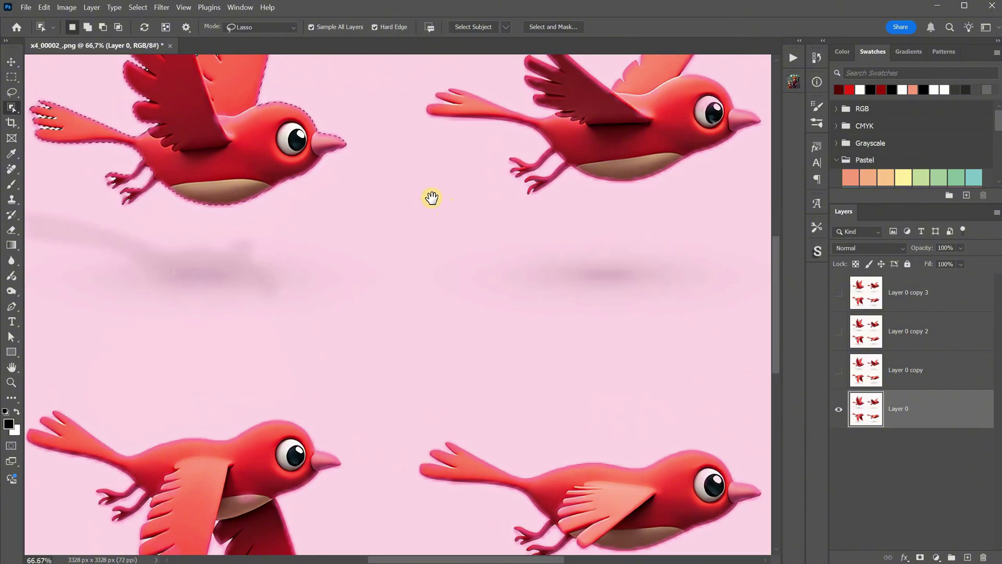
{"action": "left_click_drag", "start_coordinate": [282, 222], "coordinate": [446, 411]}
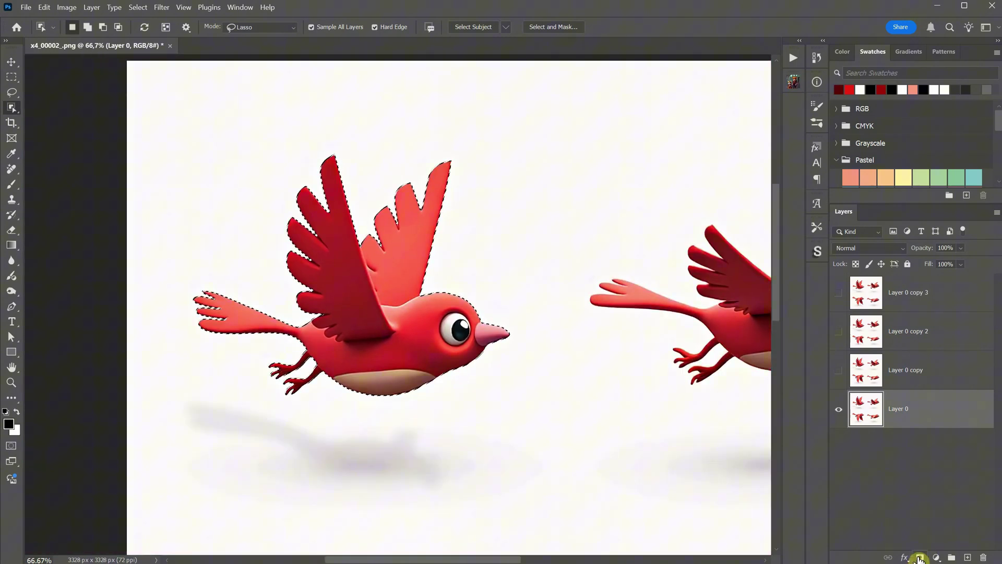
{"action": "left_click", "coordinate": [918, 557]}
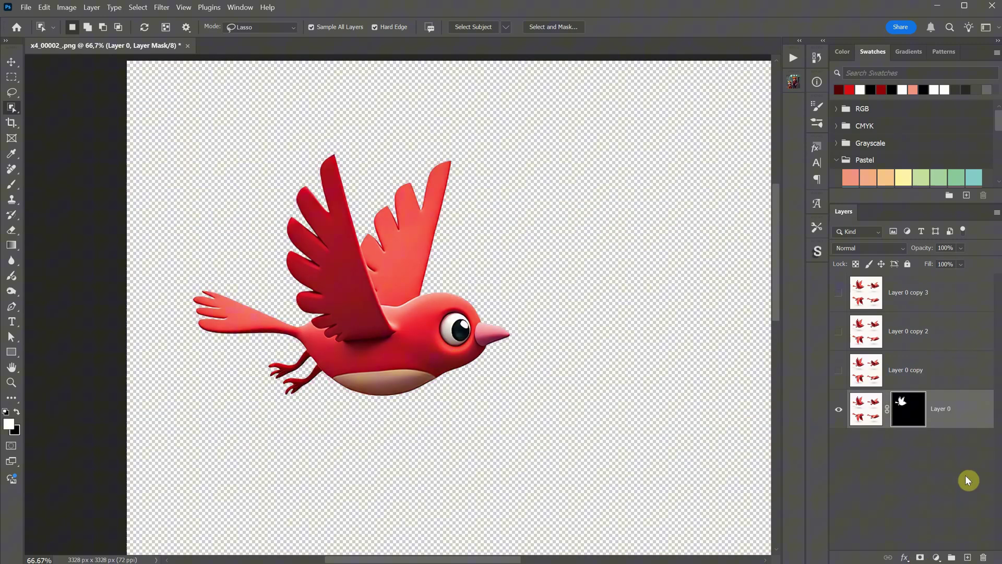
Add a black (000000) solid color fill layer and place it below Layer 0
{"action": "left_click", "coordinate": [935, 558]}
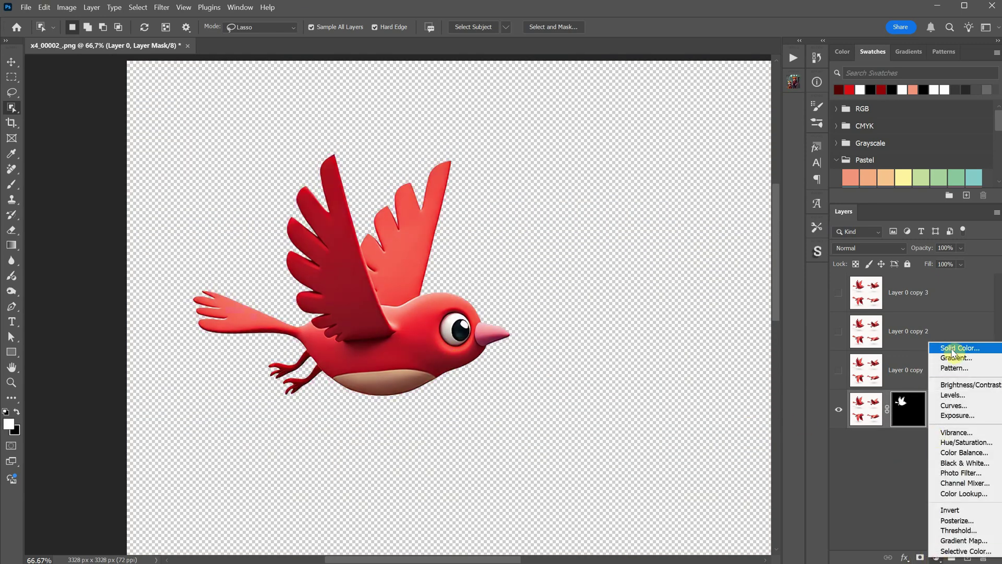
{"action": "left_click", "coordinate": [953, 345]}
{"action": "left_click", "coordinate": [907, 255]}
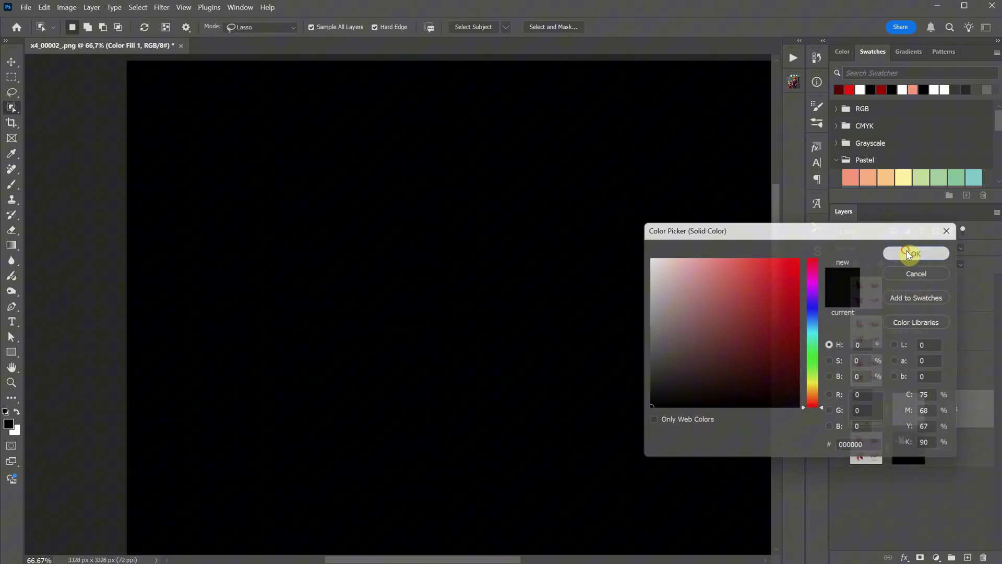
{"action": "left_click_drag", "start_coordinate": [953, 407], "coordinate": [948, 477]}
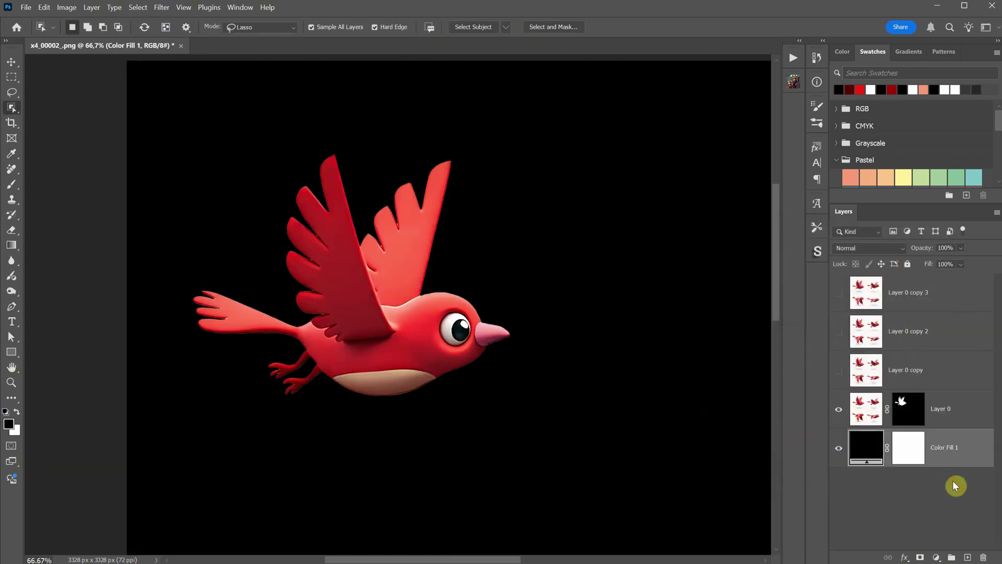
Try green and dark crimson backdrops on the color fill layer to check the bird's edges, then set it to dark blue
{"action": "key", "text": "ctrl+plus"}
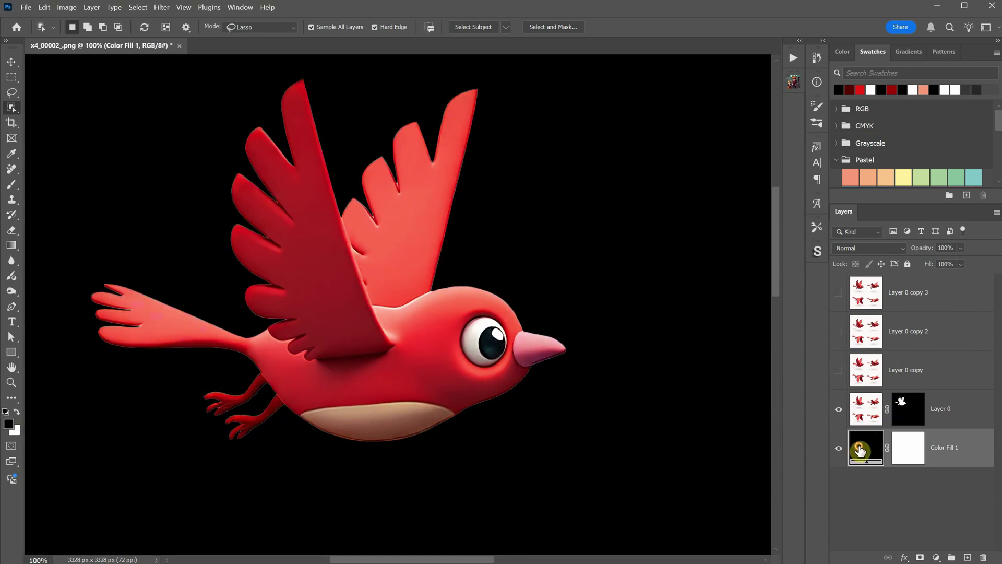
{"action": "double_click", "coordinate": [859, 449]}
{"action": "left_click", "coordinate": [807, 359]}
{"action": "left_click", "coordinate": [751, 356]}
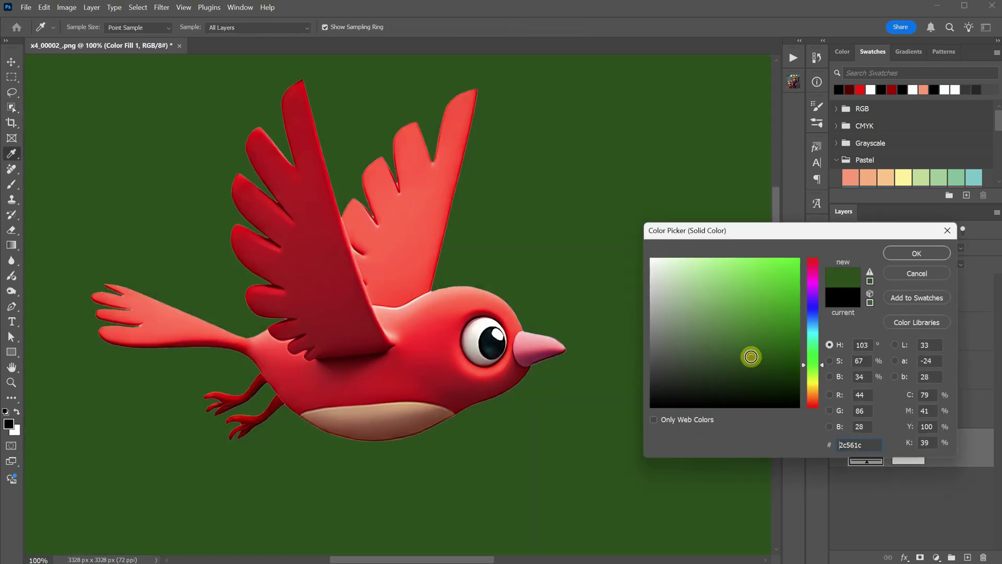
{"action": "left_click_drag", "start_coordinate": [758, 358], "coordinate": [789, 387]}
{"action": "left_click", "coordinate": [812, 268]}
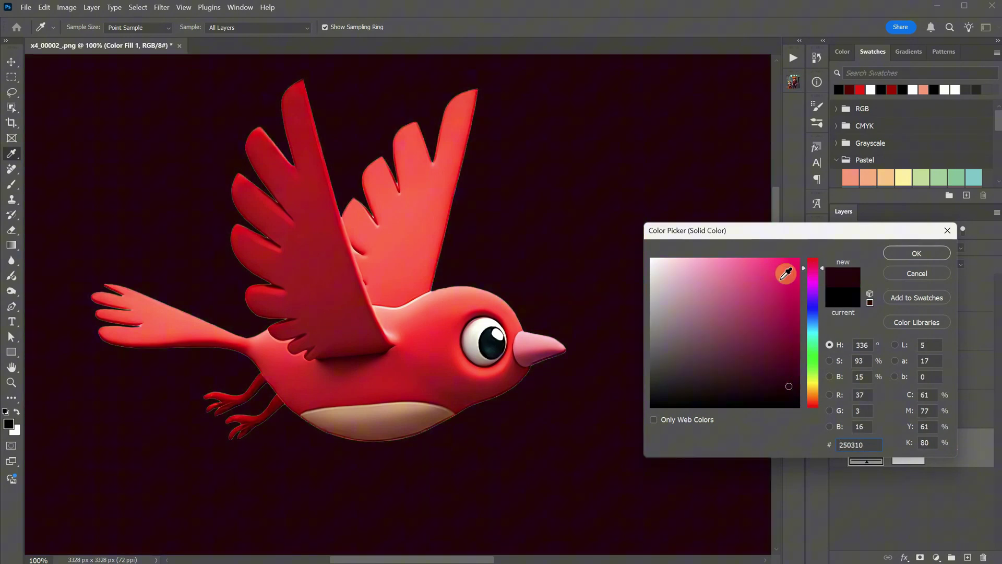
{"action": "mouse_move", "coordinate": [734, 321]}
{"action": "left_mouse_down"}
{"action": "mouse_move", "coordinate": [755, 340]}
{"action": "mouse_move", "coordinate": [780, 329]}
{"action": "mouse_move", "coordinate": [797, 355]}
{"action": "left_mouse_up"}
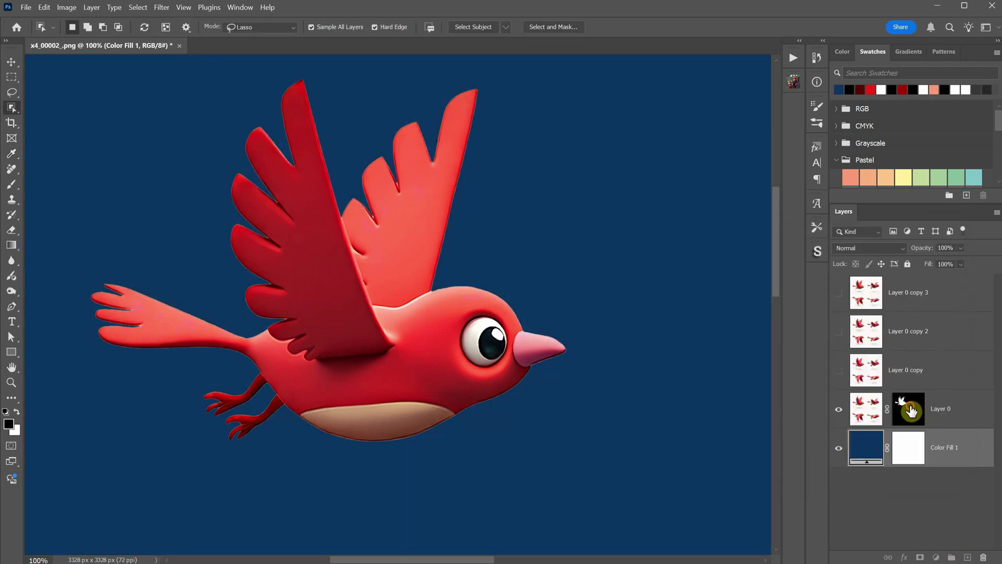
Apply Layer 0's mask and defringe the cut-out bird with a width of 1 pixel
{"action": "left_click", "coordinate": [907, 410]}
{"action": "right_click", "coordinate": [905, 415]}
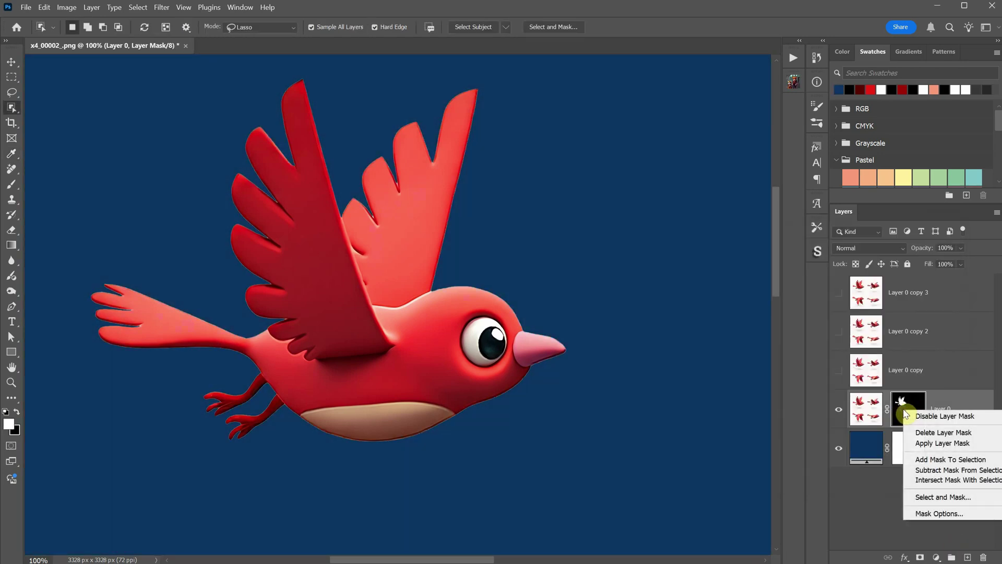
{"action": "left_click", "coordinate": [927, 443]}
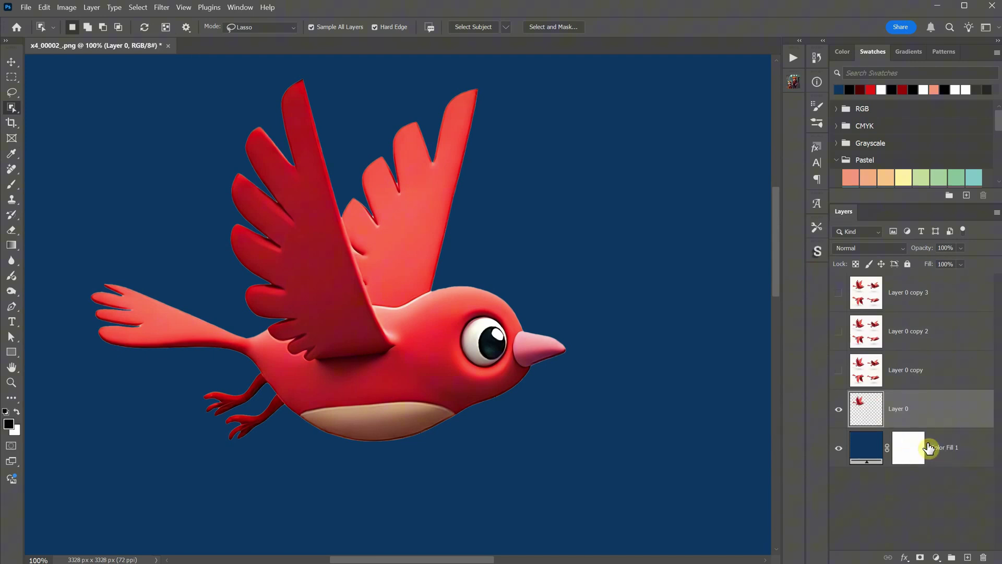
{"action": "left_click", "coordinate": [90, 7]}
{"action": "mouse_move", "coordinate": [136, 449]}
{"action": "left_click", "coordinate": [262, 460]}
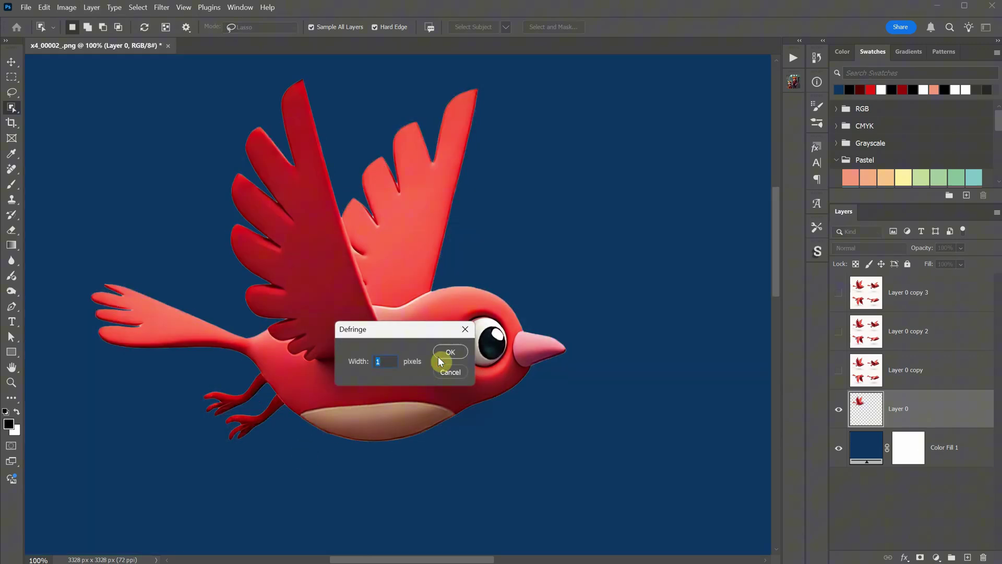
{"action": "left_click", "coordinate": [451, 353]}
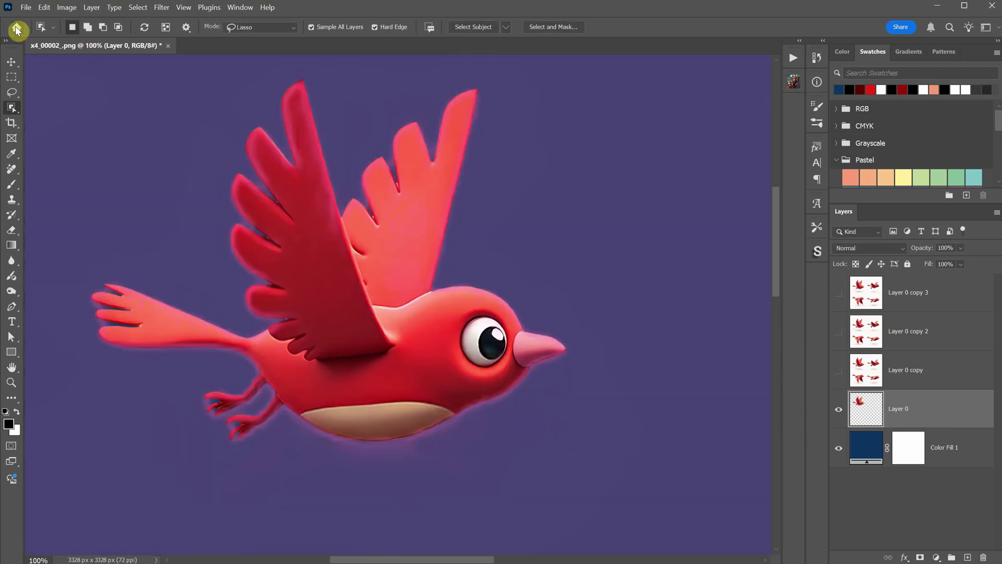
{"action": "left_click", "coordinate": [9, 65]}
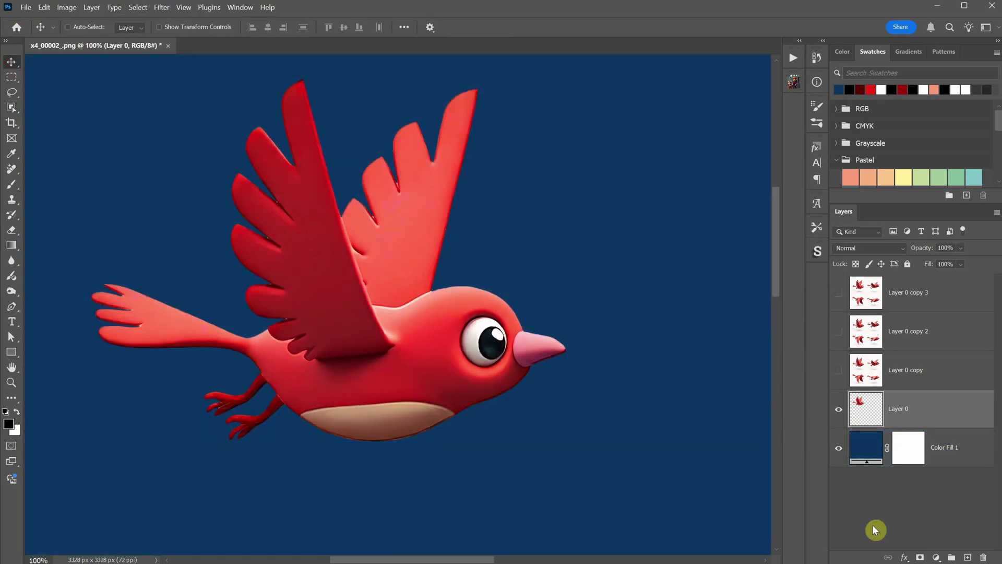
Hide Layer 0, then show and select Layer 0 copy
{"action": "left_click", "coordinate": [839, 409]}
{"action": "left_click", "coordinate": [839, 370]}
{"action": "left_click", "coordinate": [898, 372]}
{"action": "key", "text": "ctrl+minus"}
{"action": "key", "text": "ctrl+minus"}
{"action": "key", "text": "ctrl+minus"}
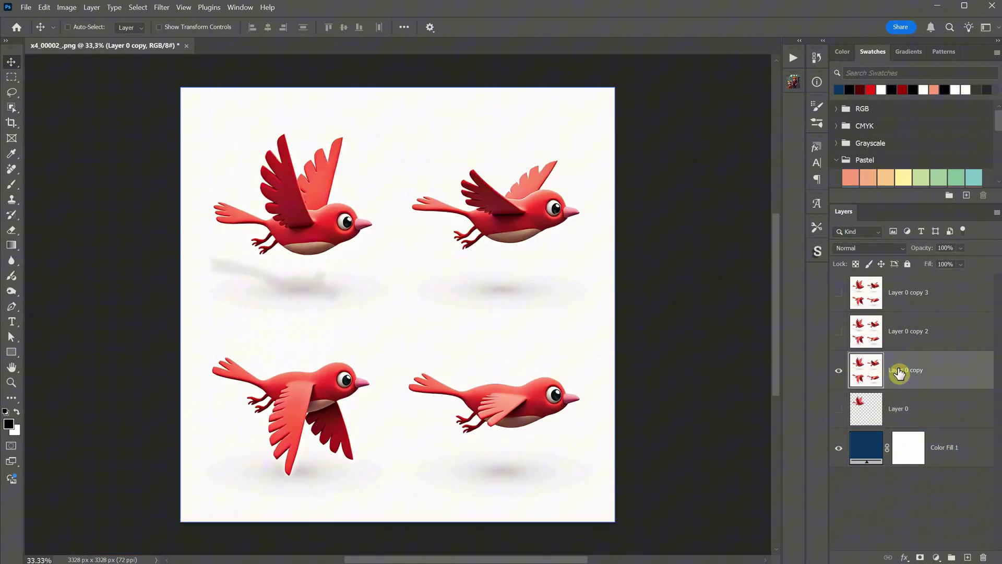
Mask Layer 0 copy to the upper-right bird using the Object Selection Tool and apply the mask
{"action": "left_click", "coordinate": [13, 109]}
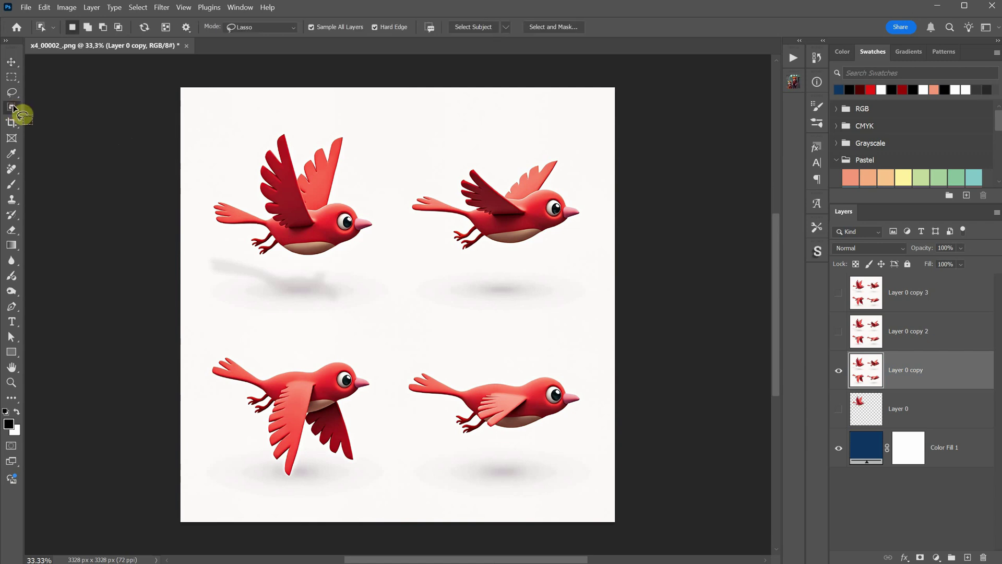
{"action": "left_click", "coordinate": [592, 249]}
{"action": "left_click", "coordinate": [919, 557]}
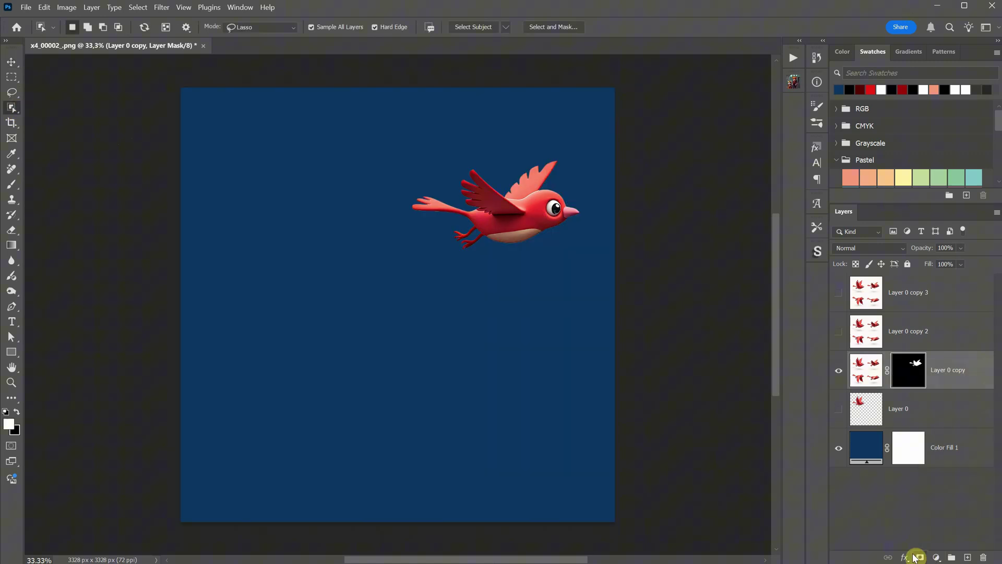
{"action": "right_click", "coordinate": [908, 371]}
{"action": "left_click", "coordinate": [942, 401]}
Defringe the cut-out bird on Layer 0 copy with a width of 1 pixel
{"action": "left_click", "coordinate": [91, 7]}
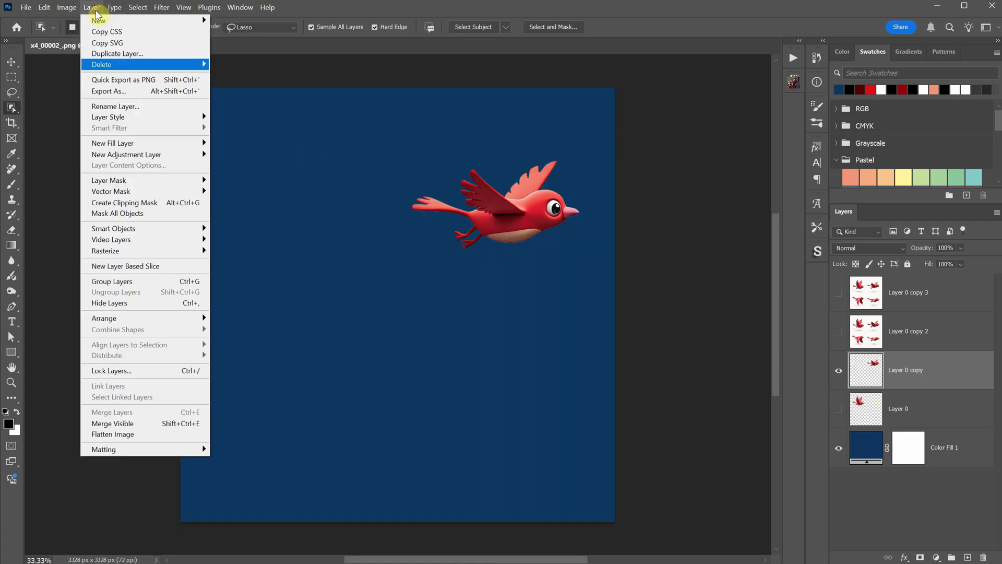
{"action": "mouse_move", "coordinate": [174, 449]}
{"action": "left_click", "coordinate": [247, 458]}
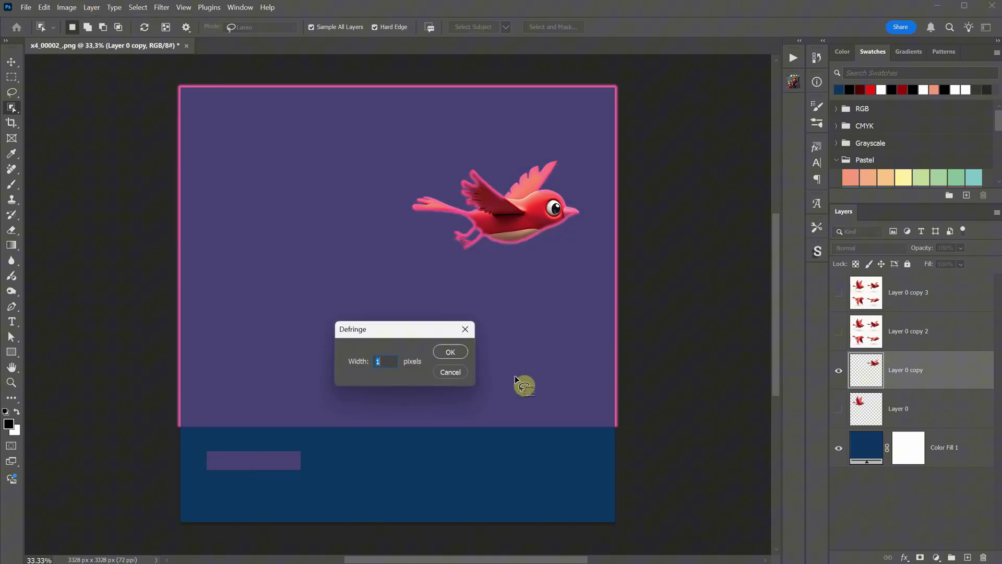
{"action": "left_click", "coordinate": [449, 352]}
Cut out the lower-left bird on Layer 0 copy 2 with an applied mask and defringe its edges
{"action": "left_click", "coordinate": [838, 331]}
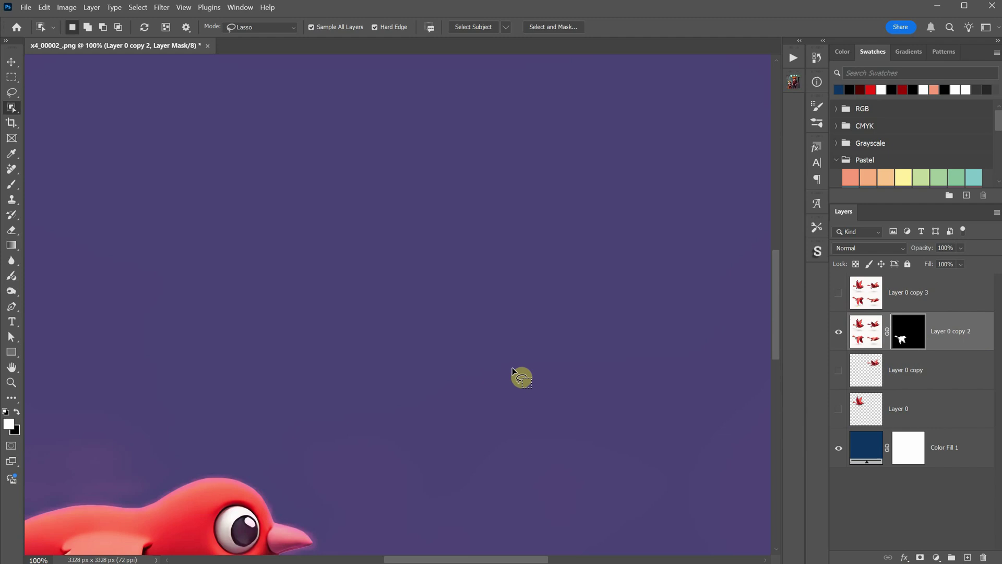
{"action": "right_click", "coordinate": [908, 331]}
{"action": "left_click", "coordinate": [947, 371]}
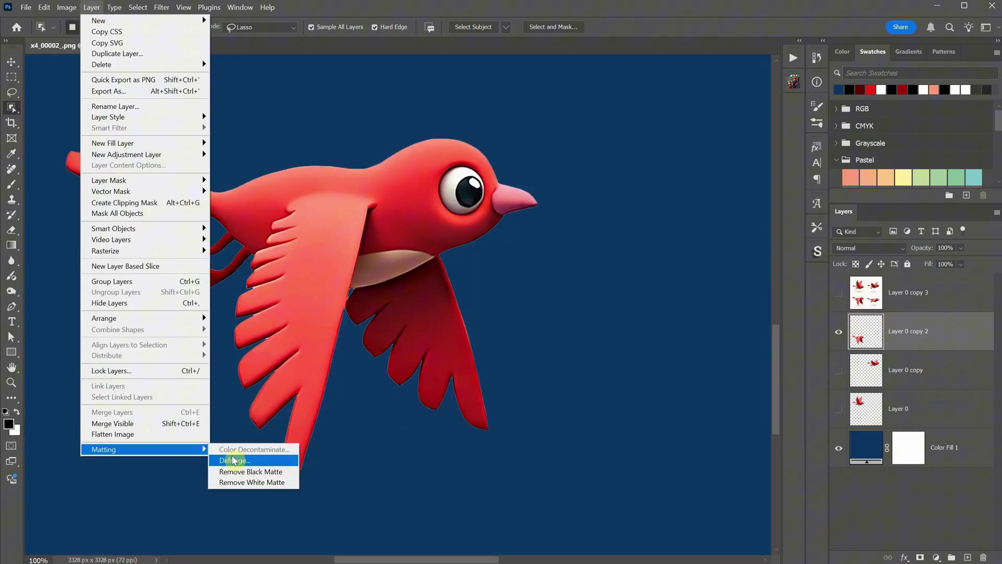
{"action": "left_click", "coordinate": [93, 8]}
Delete the Color Fill 1 layer and show Layer 0 together with Layer 0 copy 3
{"action": "left_click", "coordinate": [12, 63]}
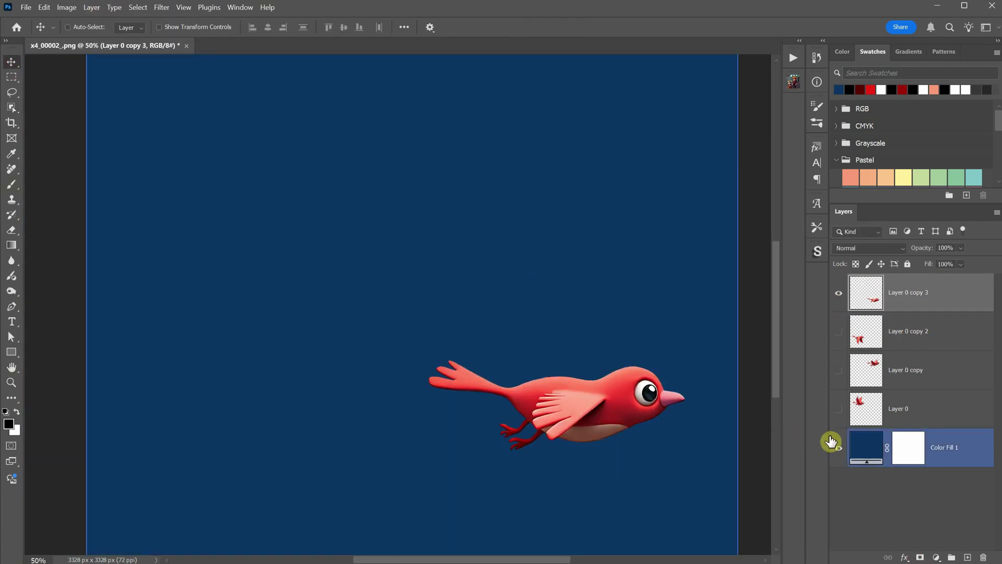
{"action": "left_click_drag", "start_coordinate": [939, 447], "coordinate": [977, 551]}
{"action": "left_click", "coordinate": [838, 409]}
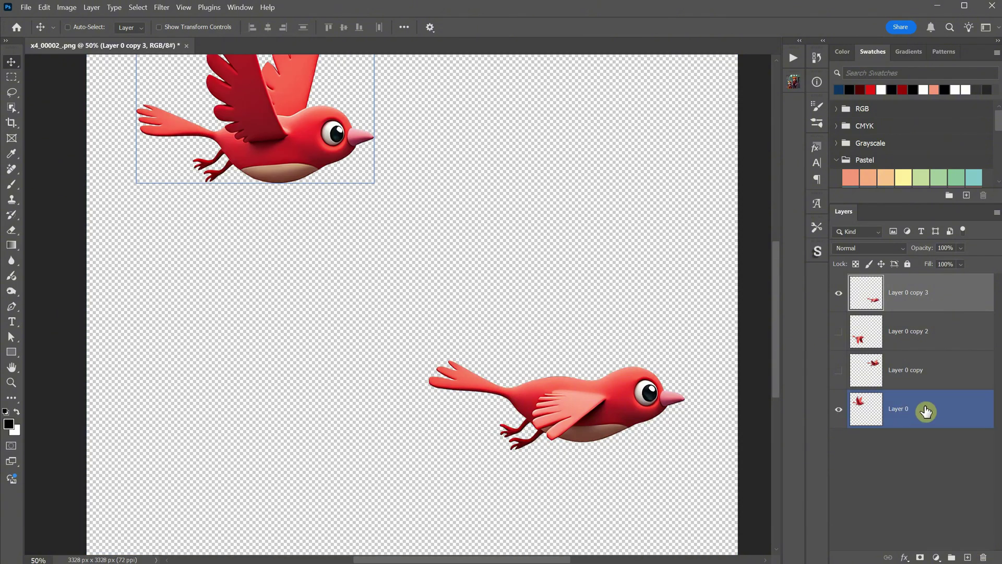
Hide Layer 0 copy 3, then move the Layer 0 bird into the canvas's upper-left corner and rename its layer 1
{"action": "scroll", "coordinate": [680, 346], "scroll_direction": "up", "scroll_amount": 4}
{"action": "left_click", "coordinate": [838, 293]}
{"action": "scroll", "coordinate": [621, 332], "scroll_direction": "up", "scroll_amount": 6}
{"action": "left_click_drag", "start_coordinate": [293, 331], "coordinate": [222, 252]}
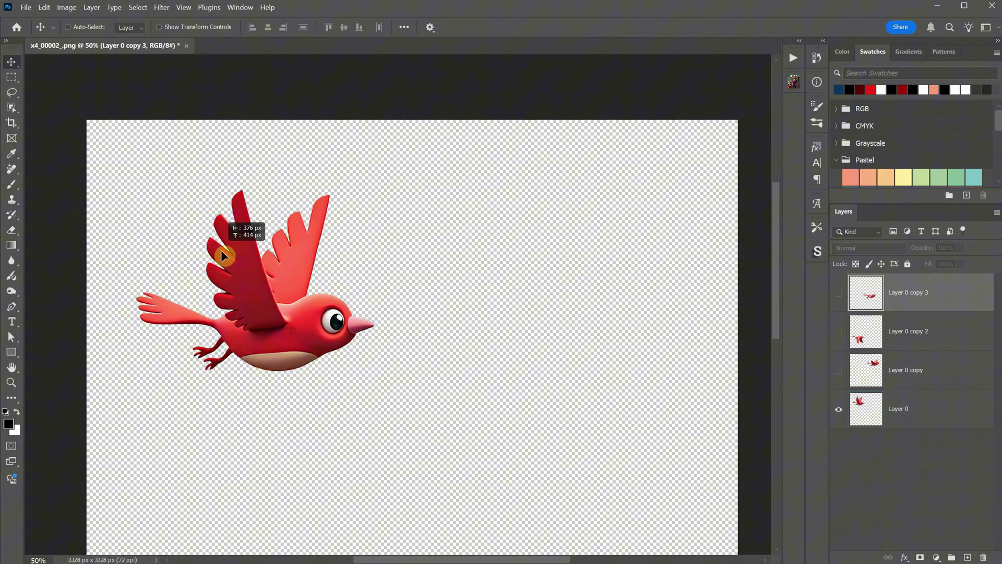
{"action": "left_click", "coordinate": [223, 256], "text": "ctrl"}
{"action": "left_click_drag", "start_coordinate": [277, 293], "coordinate": [250, 239]}
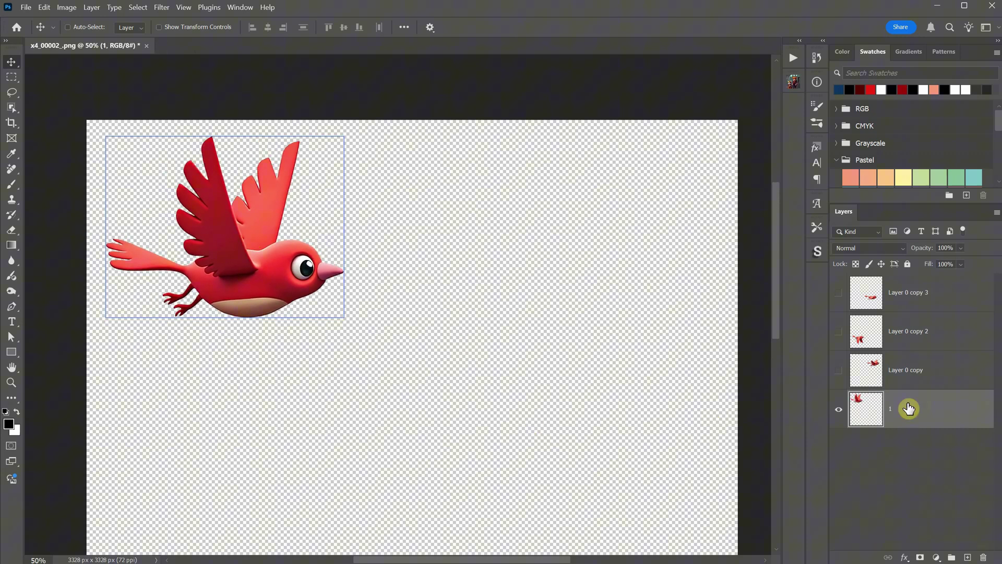
Show Layer 0 copy, align its bird over the layer 1 bird by head and body, and rename the layer 2
{"action": "left_click", "coordinate": [838, 370]}
{"action": "left_click", "coordinate": [913, 370]}
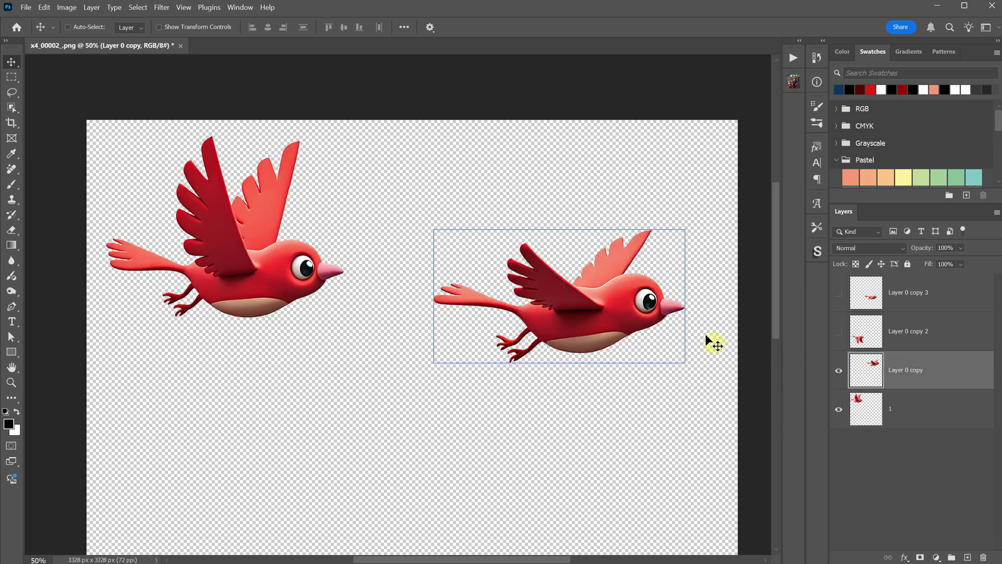
{"action": "left_click_drag", "start_coordinate": [705, 335], "coordinate": [277, 286]}
{"action": "left_click", "coordinate": [839, 371]}
{"action": "left_click", "coordinate": [839, 371]}
{"action": "left_click", "coordinate": [839, 370]}
{"action": "left_click", "coordinate": [839, 371]}
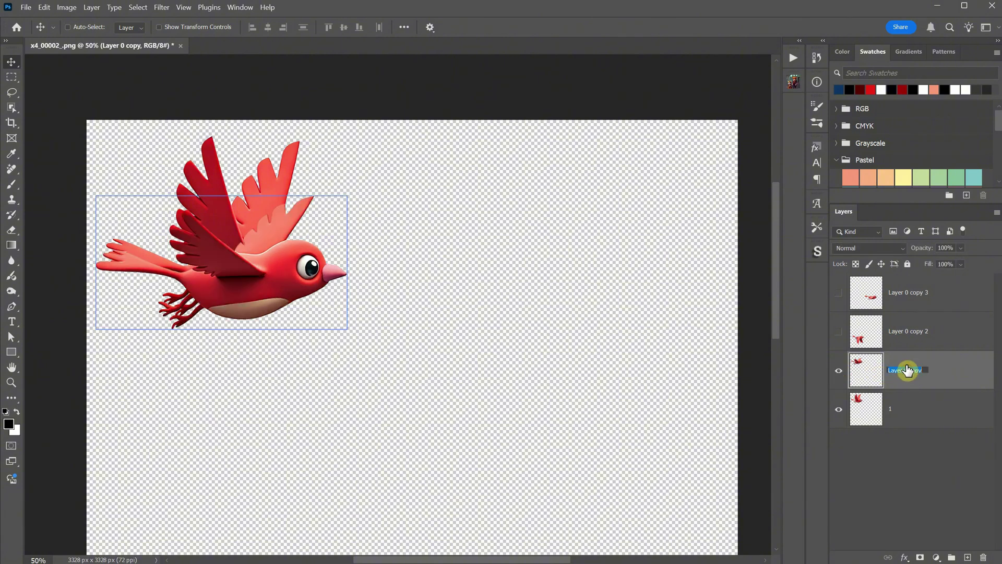
{"action": "key", "text": "Return"}
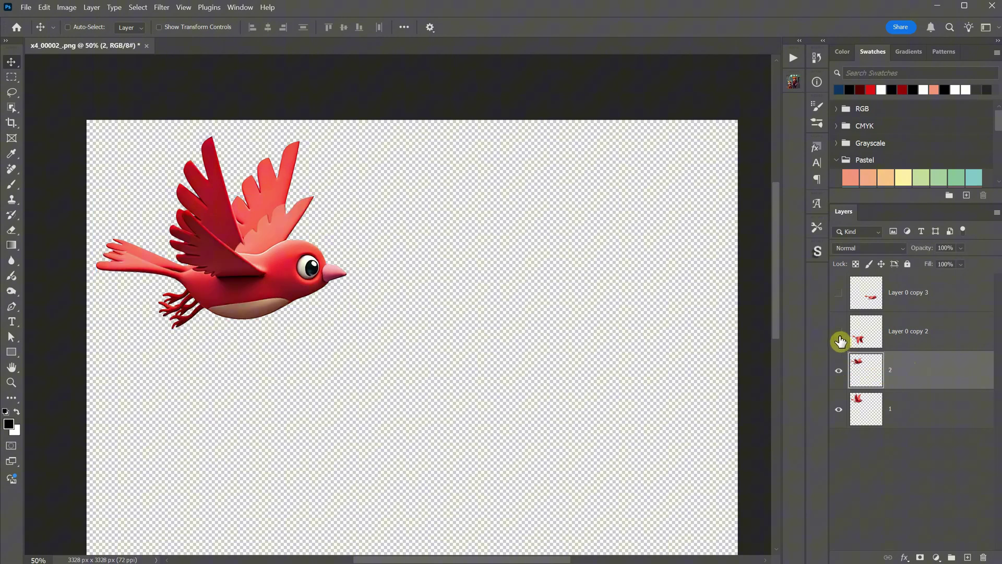
Show Layer 0 copy 2 and Layer 0 copy 3 and move both birds close to the stacked poses
{"action": "left_click", "coordinate": [839, 339]}
{"action": "left_click", "coordinate": [905, 334]}
{"action": "left_click_drag", "start_coordinate": [261, 542], "coordinate": [240, 366]}
{"action": "left_click", "coordinate": [839, 294]}
{"action": "left_click", "coordinate": [905, 295]}
{"action": "left_click_drag", "start_coordinate": [557, 549], "coordinate": [304, 363]}
Place Layer 0 copy 3 below Layer 0 copy 2, rename it 3, and align its bird over the first two poses
{"action": "left_click_drag", "start_coordinate": [935, 301], "coordinate": [904, 340]}
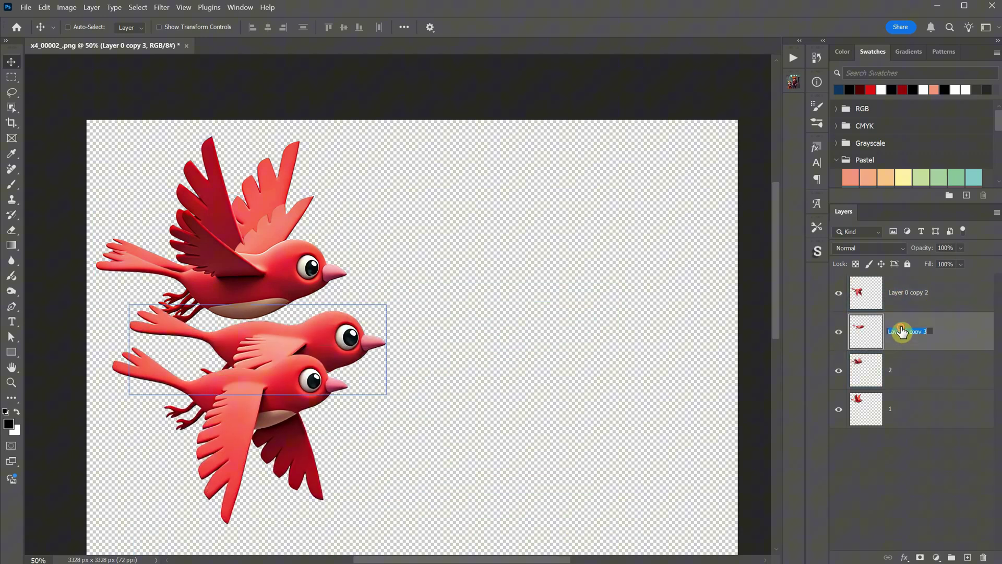
{"action": "type", "text": "3"}
{"action": "key", "text": "Return"}
{"action": "left_click_drag", "start_coordinate": [354, 363], "coordinate": [316, 293]}
Align the Layer 0 copy 2 bird over the other three poses and rename the layer 4
{"action": "left_click", "coordinate": [910, 292]}
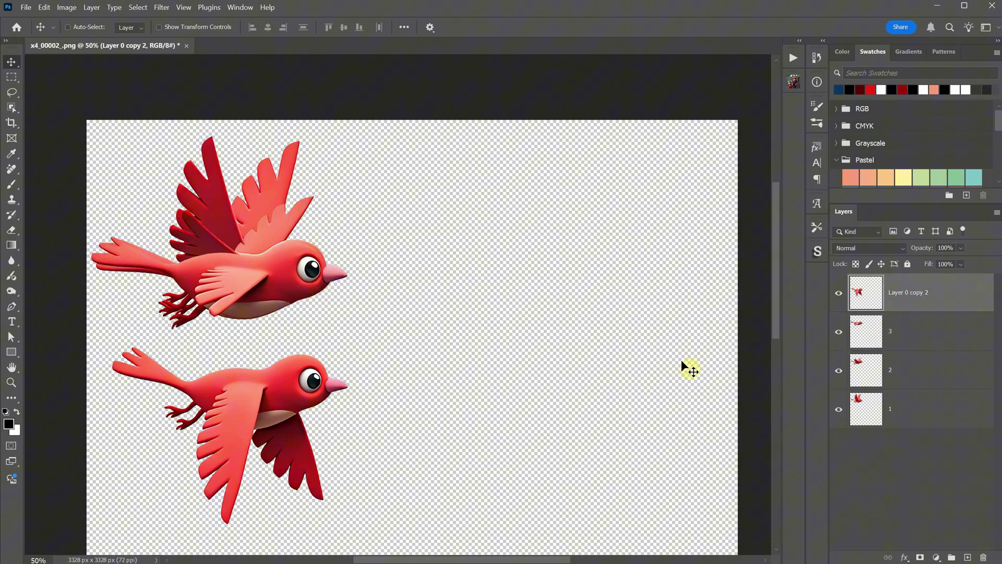
{"action": "left_click_drag", "start_coordinate": [282, 457], "coordinate": [280, 355]}
{"action": "double_click", "coordinate": [915, 292]}
{"action": "type", "text": "4"}
{"action": "key", "text": "Return"}
Crop the canvas tightly around the stacked birds with a 1:1 square ratio, to about 1435 × 1435 px
{"action": "key", "text": "ctrl+minus"}
{"action": "left_click", "coordinate": [12, 122]}
{"action": "right_click", "coordinate": [12, 124]}
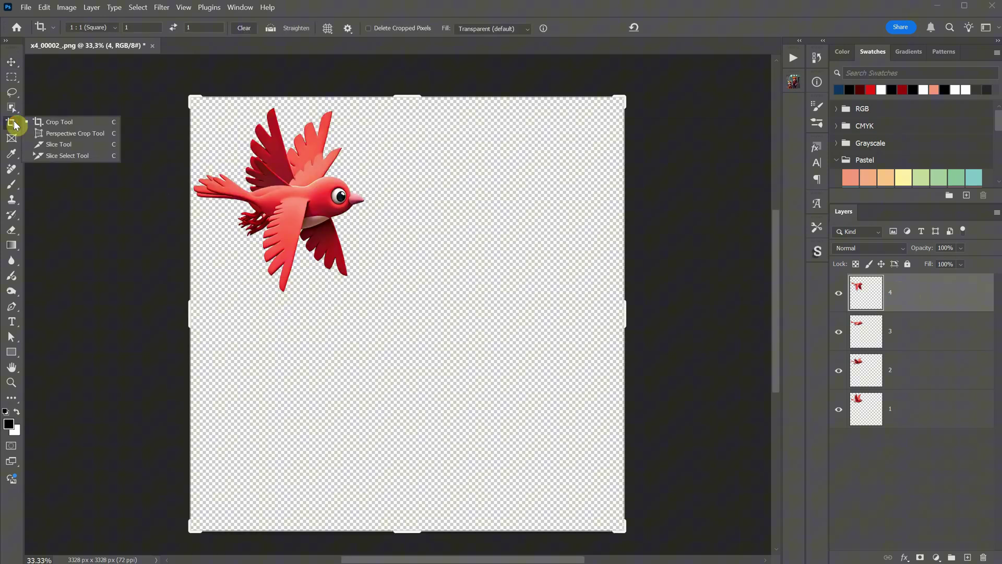
{"action": "left_click", "coordinate": [68, 123]}
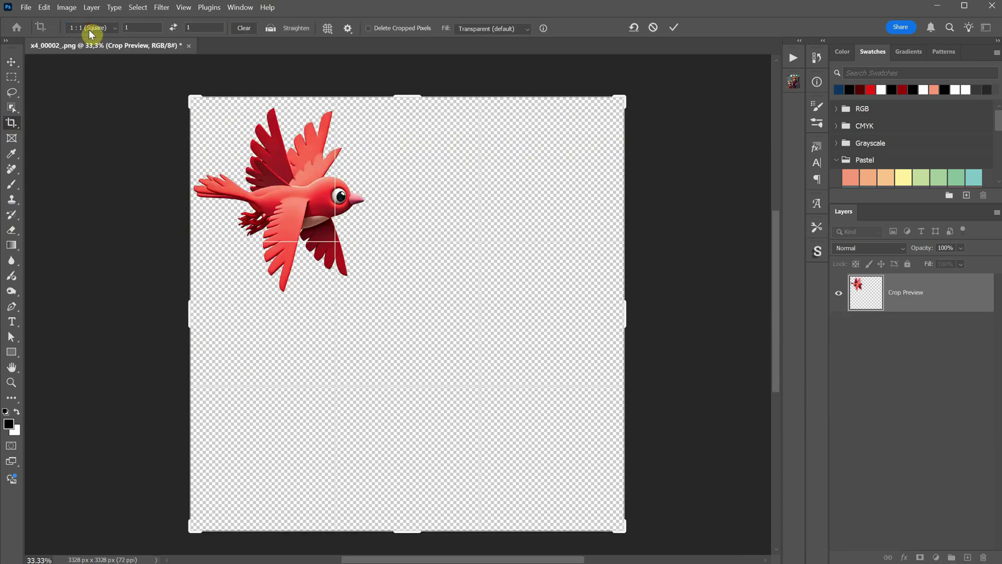
{"action": "left_click", "coordinate": [89, 29]}
{"action": "left_click", "coordinate": [104, 84]}
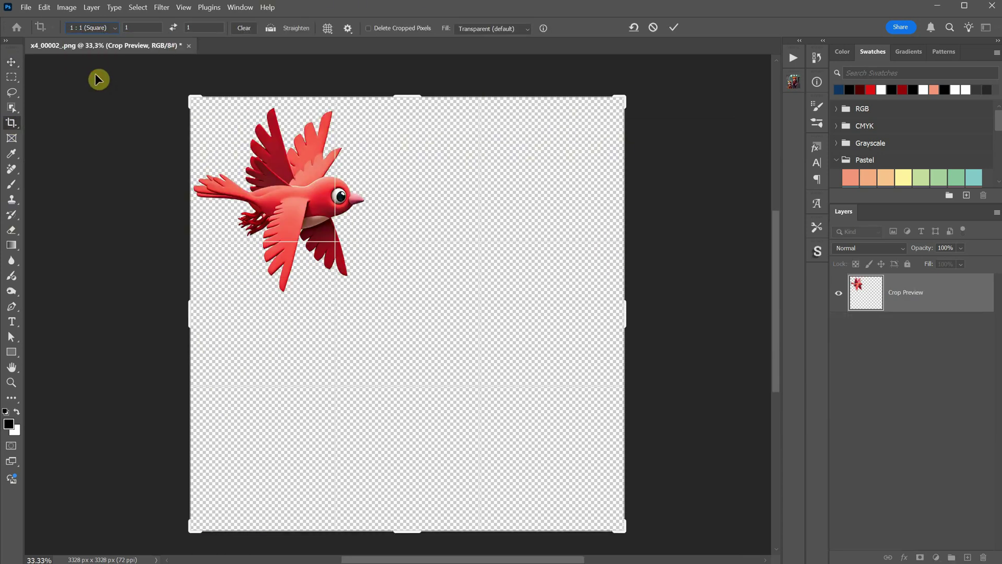
{"action": "left_click_drag", "start_coordinate": [620, 527], "coordinate": [472, 425]}
{"action": "scroll", "coordinate": [407, 223], "scroll_direction": "up", "scroll_amount": 2}
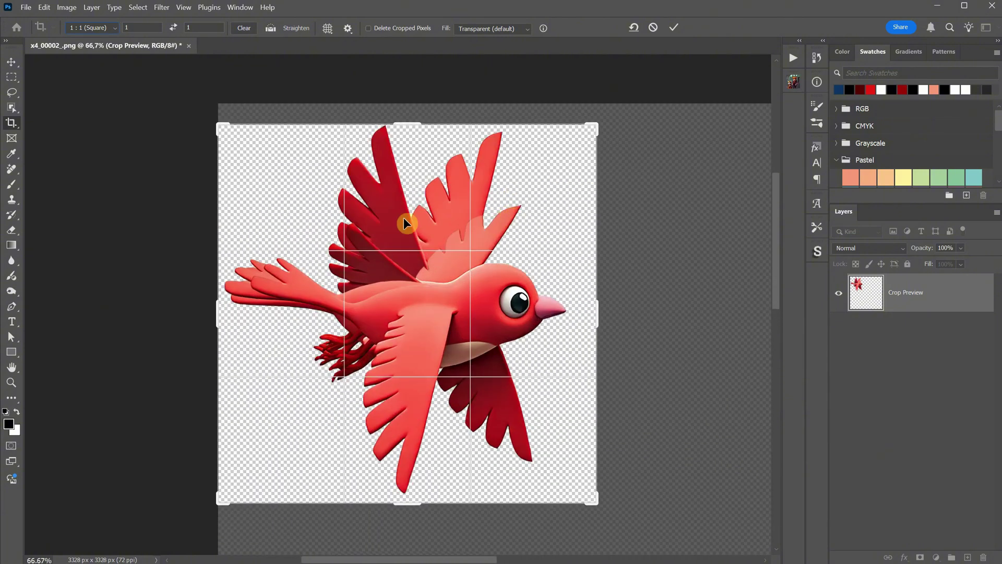
{"action": "left_click_drag", "start_coordinate": [594, 504], "coordinate": [591, 501]}
{"action": "left_click_drag", "start_coordinate": [593, 125], "coordinate": [591, 125]}
{"action": "key", "text": "Return"}
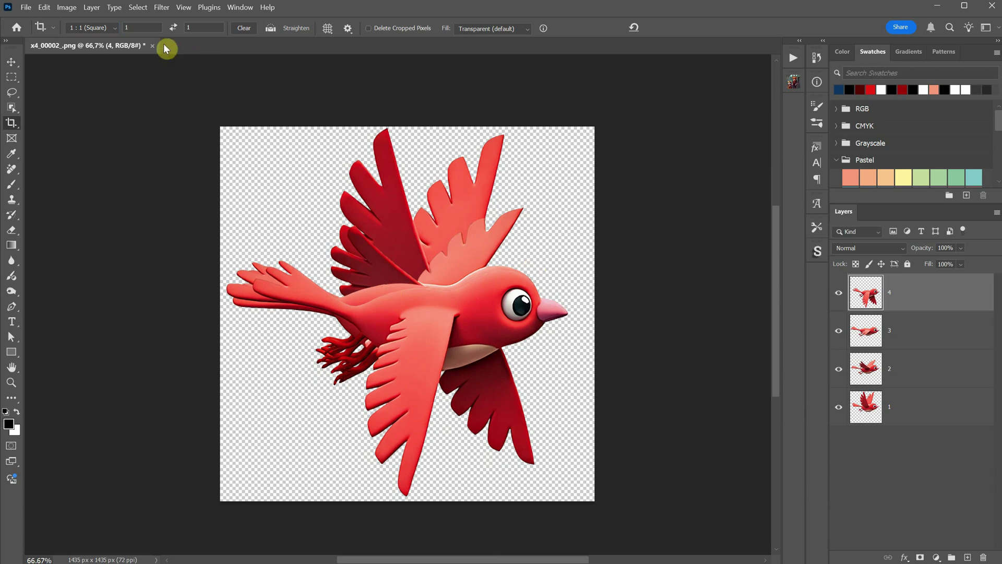
Resize the image to 512 × 512 pixels
{"action": "left_click", "coordinate": [67, 8]}
{"action": "left_click", "coordinate": [110, 89]}
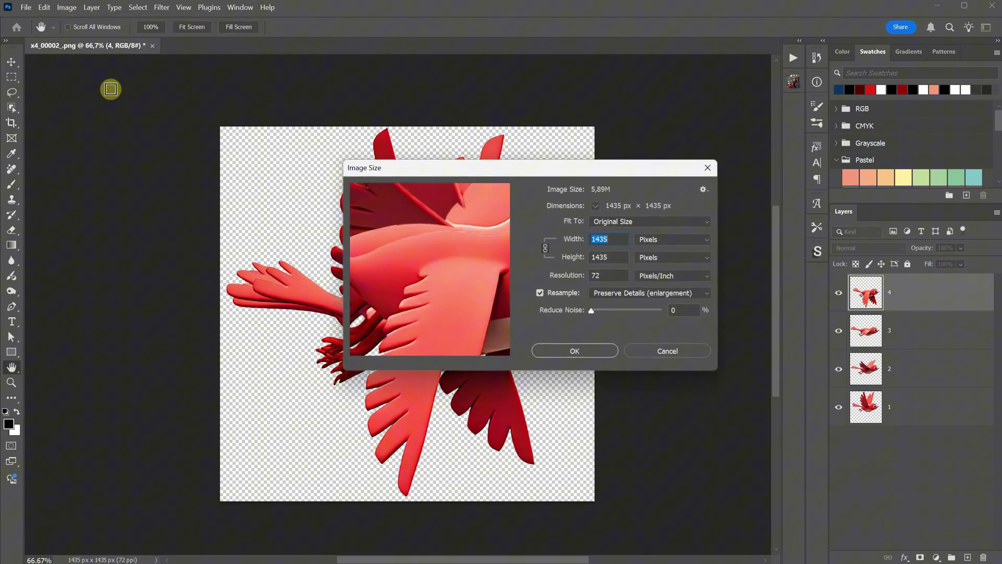
{"action": "type", "text": "1024"}
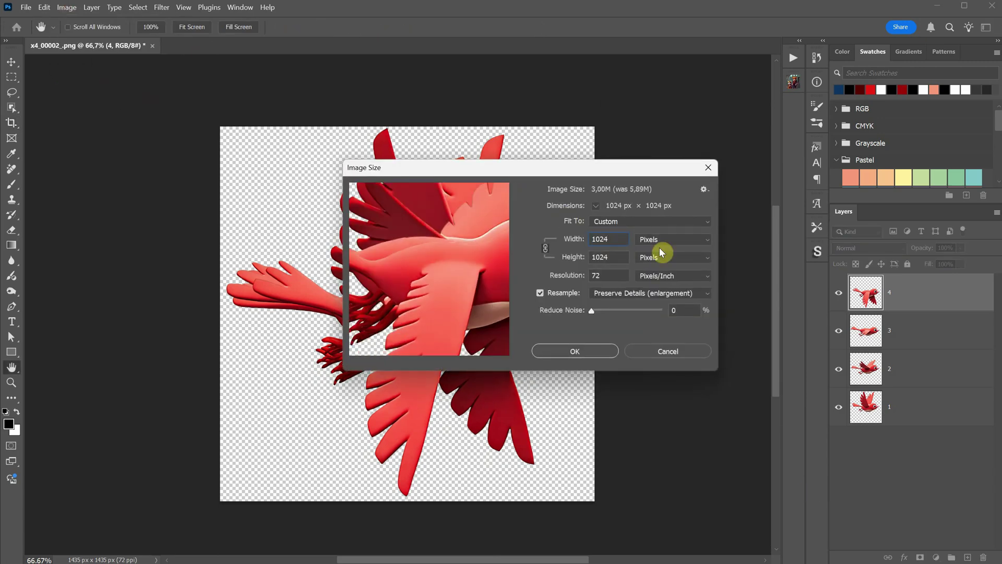
{"action": "type", "text": "512"}
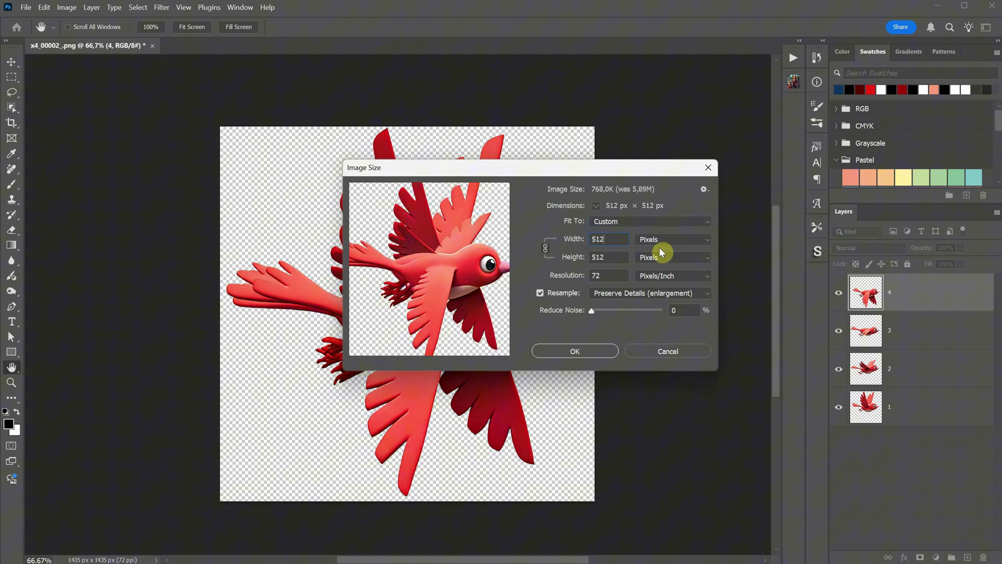
{"action": "left_click", "coordinate": [611, 353]}
{"action": "key", "text": "c"}
{"action": "left_click", "coordinate": [8, 66]}
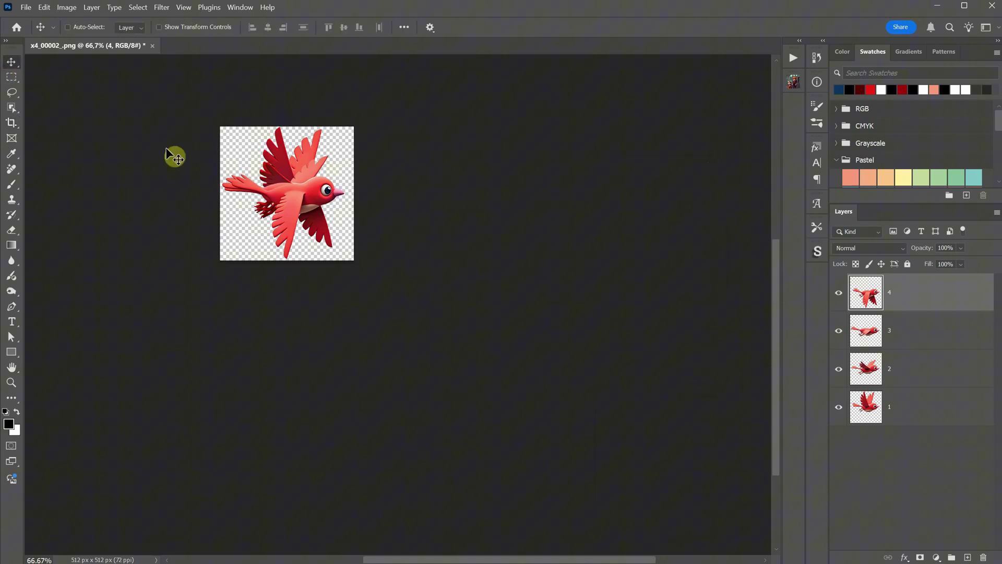
{"action": "key", "text": "ctrl+0"}
{"action": "key", "text": "ctrl+minus"}
{"action": "key", "text": "ctrl+minus"}
{"action": "key", "text": "ctrl+plus"}
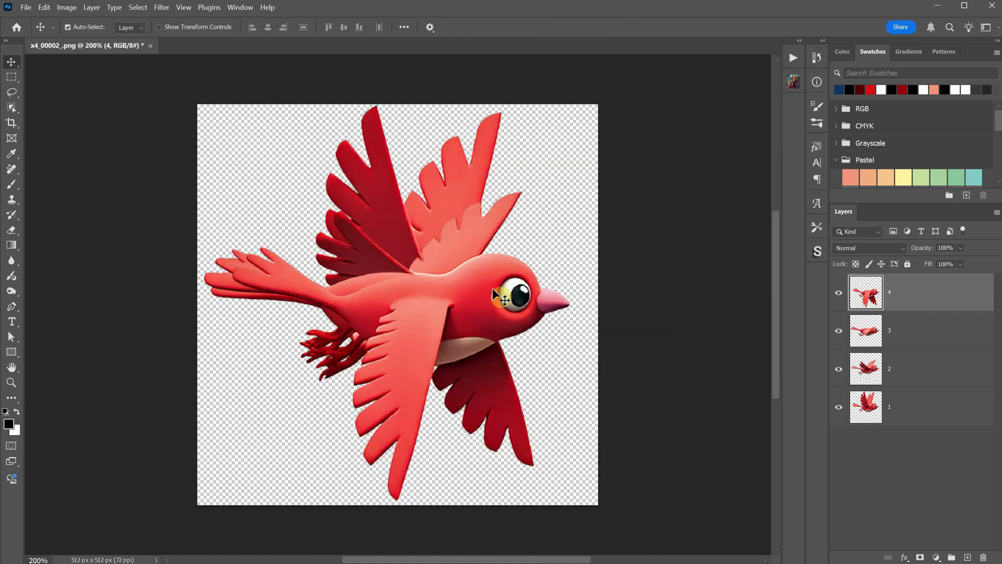
{"action": "key", "text": "ctrl+minus"}
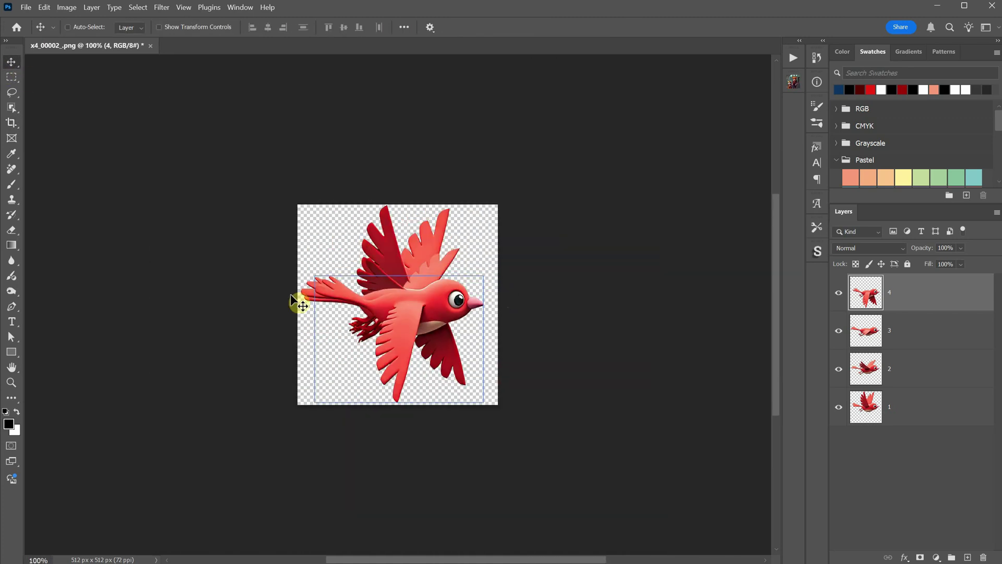
Select layer 1, open the Timeline and create a frame animation
{"action": "left_click", "coordinate": [929, 417]}
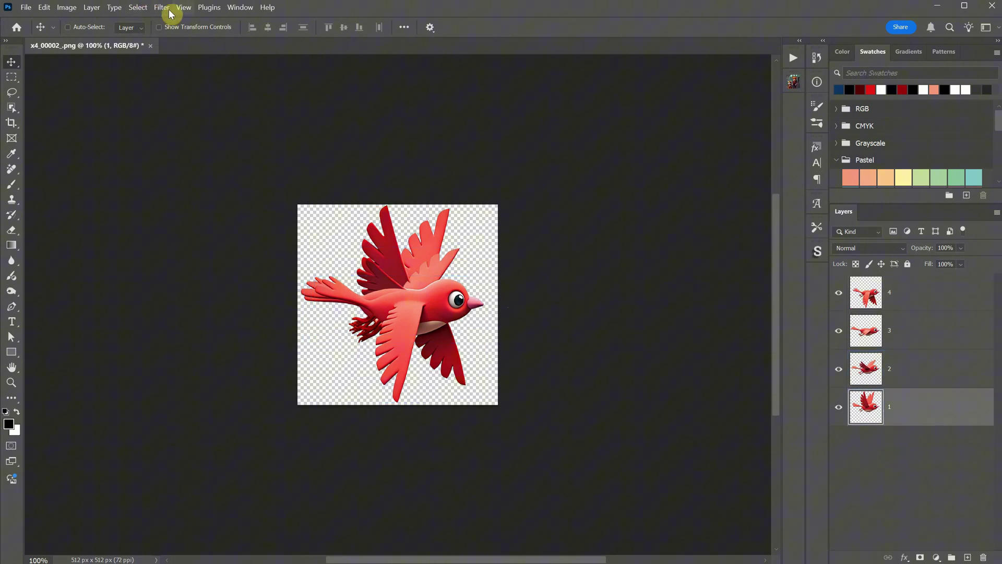
{"action": "left_click", "coordinate": [235, 8]}
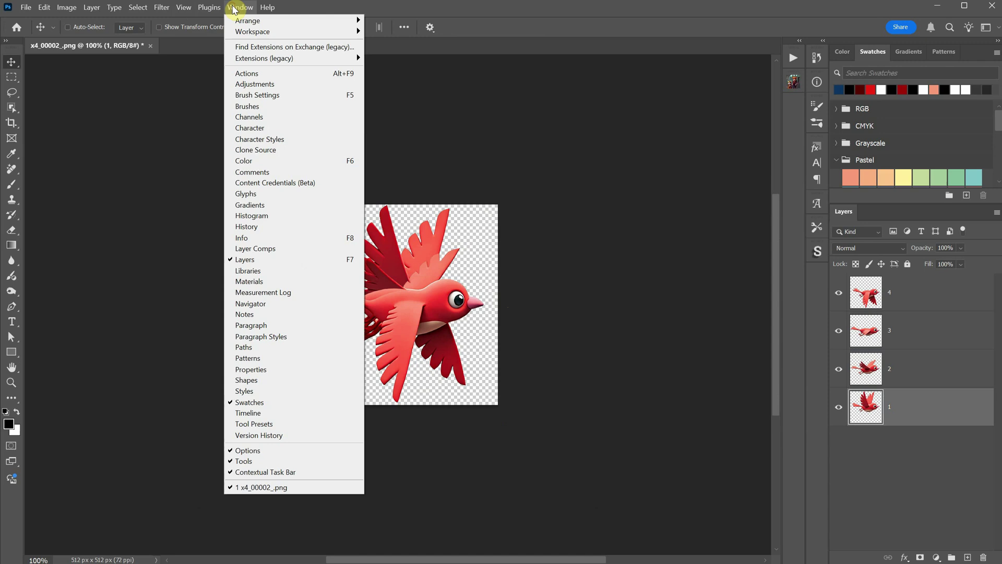
{"action": "left_click", "coordinate": [286, 415]}
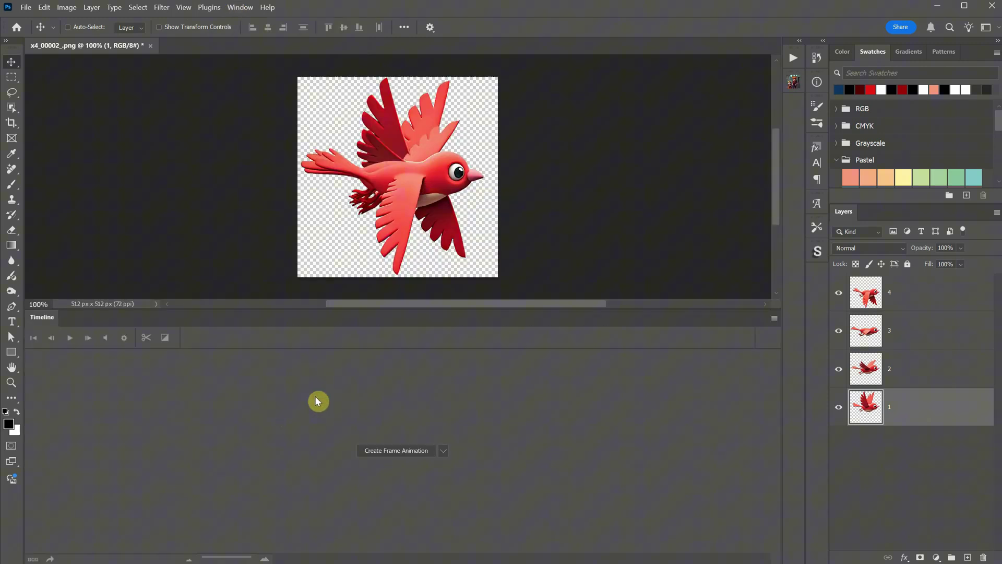
{"action": "left_click", "coordinate": [443, 452]}
{"action": "left_click", "coordinate": [424, 474]}
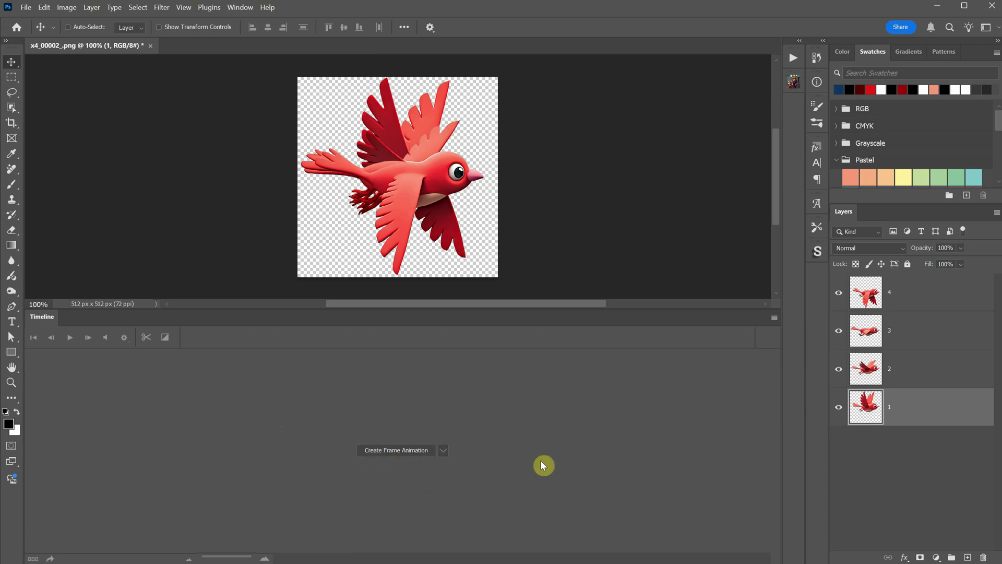
{"action": "left_click", "coordinate": [406, 452]}
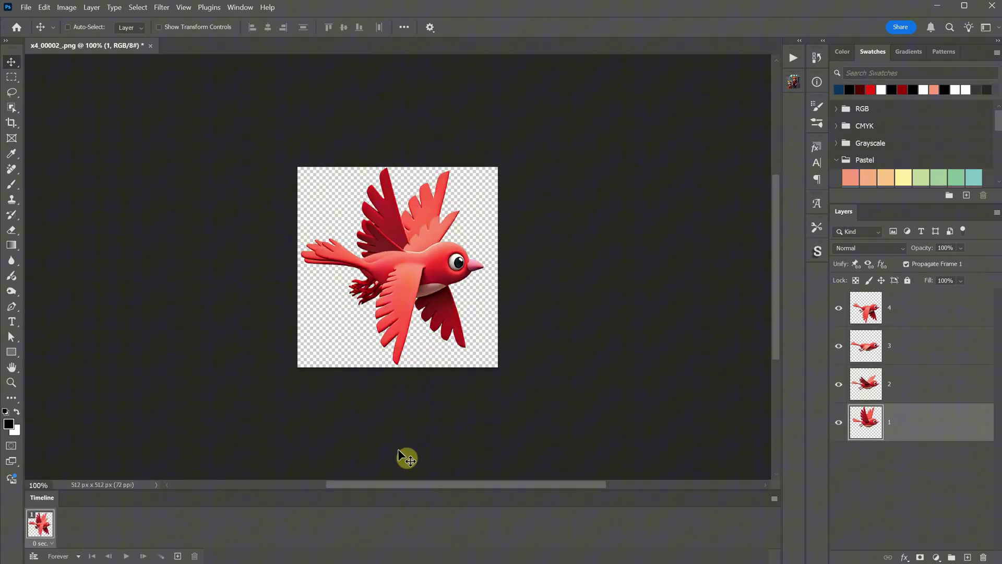
Set the first frame's delay to 0.1 seconds and hide layers 2, 3 and 4 in it
{"action": "left_click", "coordinate": [41, 544]}
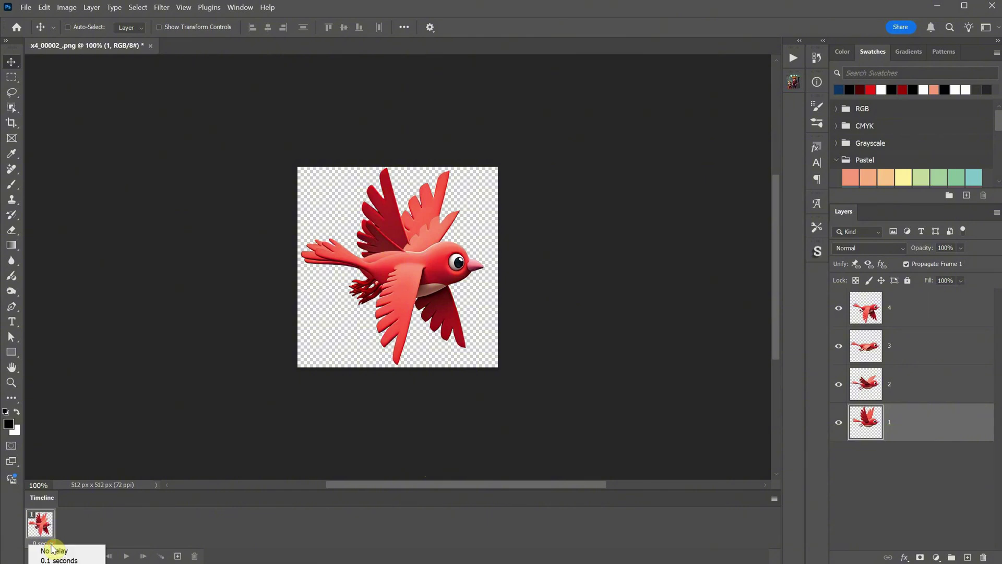
{"action": "left_click", "coordinate": [50, 560]}
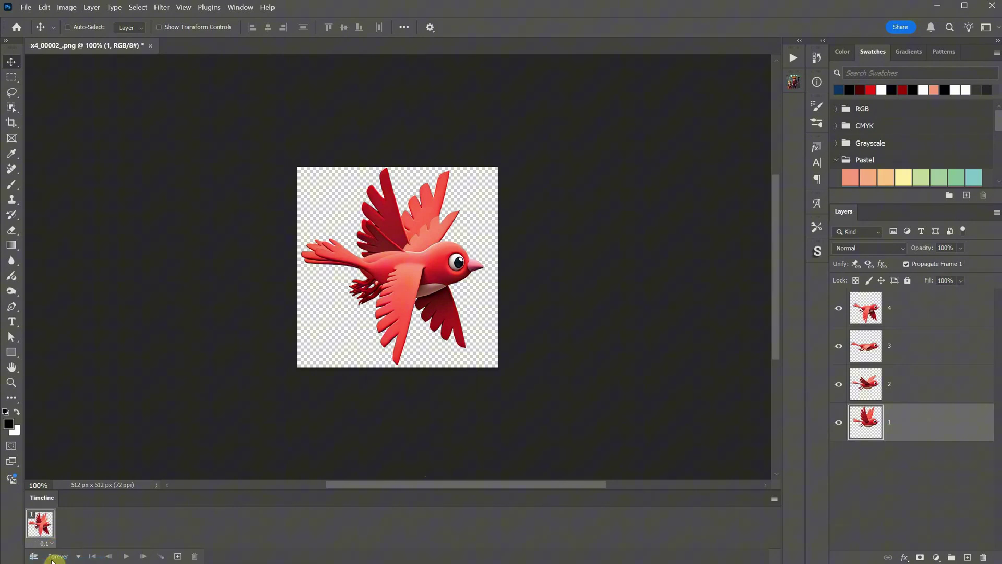
{"action": "left_click_drag", "start_coordinate": [833, 317], "coordinate": [842, 391]}
{"action": "left_click", "coordinate": [50, 531]}
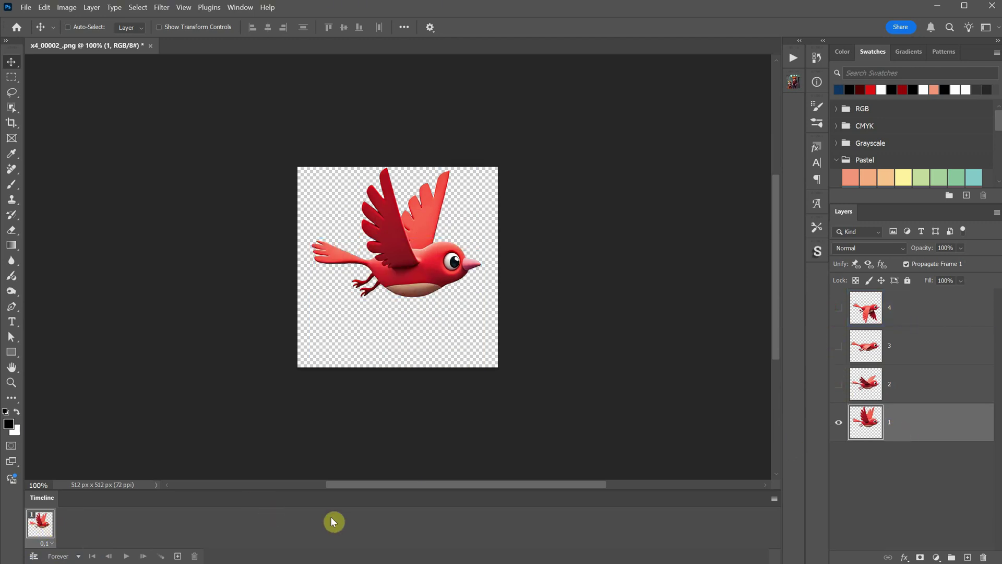
Add a second animation frame that shows only layer 2 and preview the playback
{"action": "left_click", "coordinate": [776, 499]}
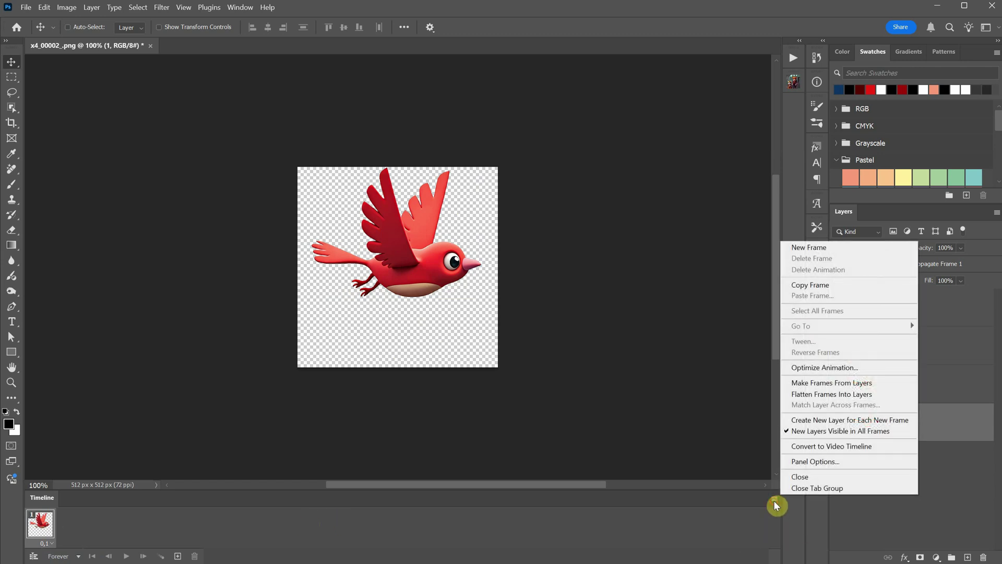
{"action": "left_click", "coordinate": [822, 248]}
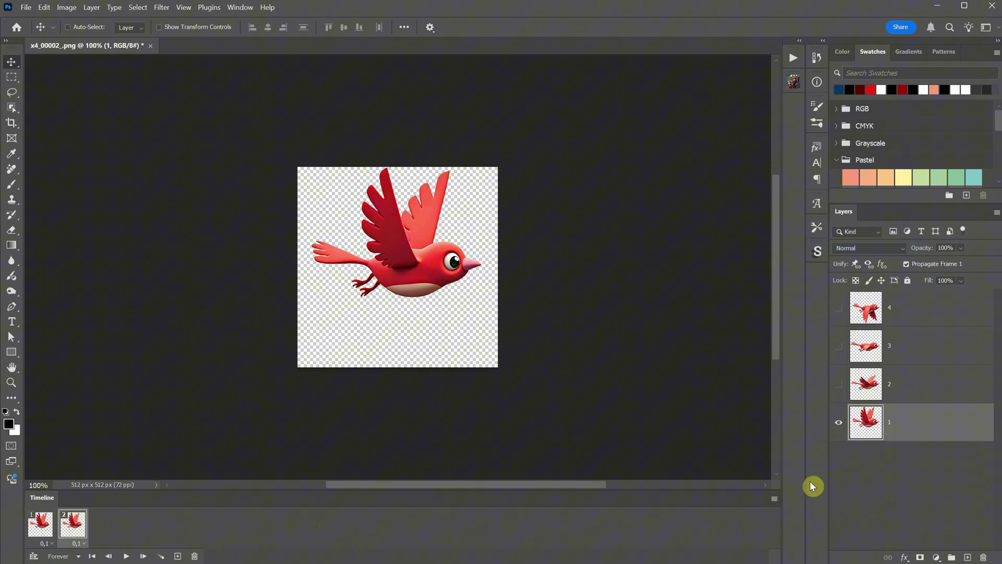
{"action": "left_click", "coordinate": [840, 427]}
{"action": "left_click", "coordinate": [838, 384]}
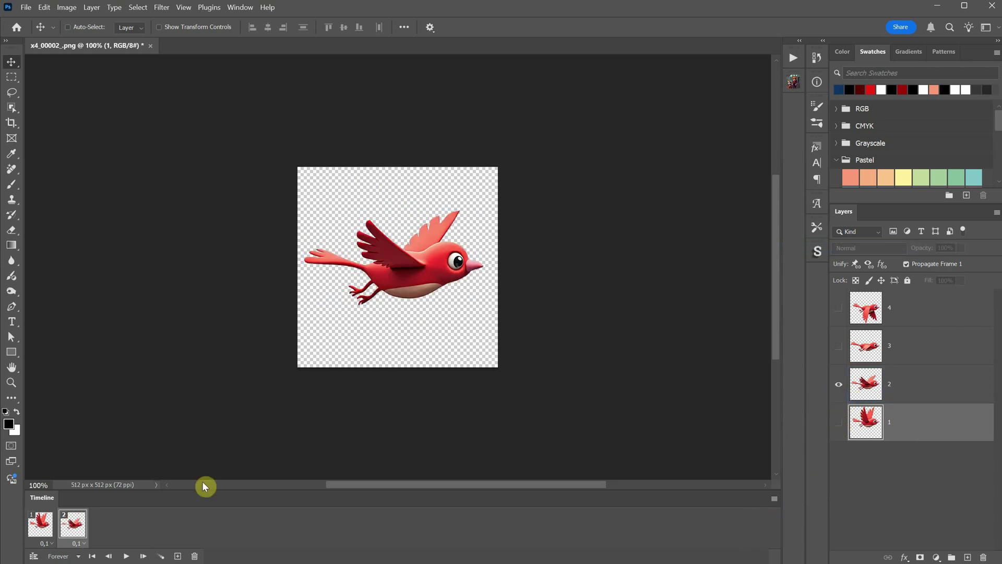
{"action": "left_click", "coordinate": [127, 557]}
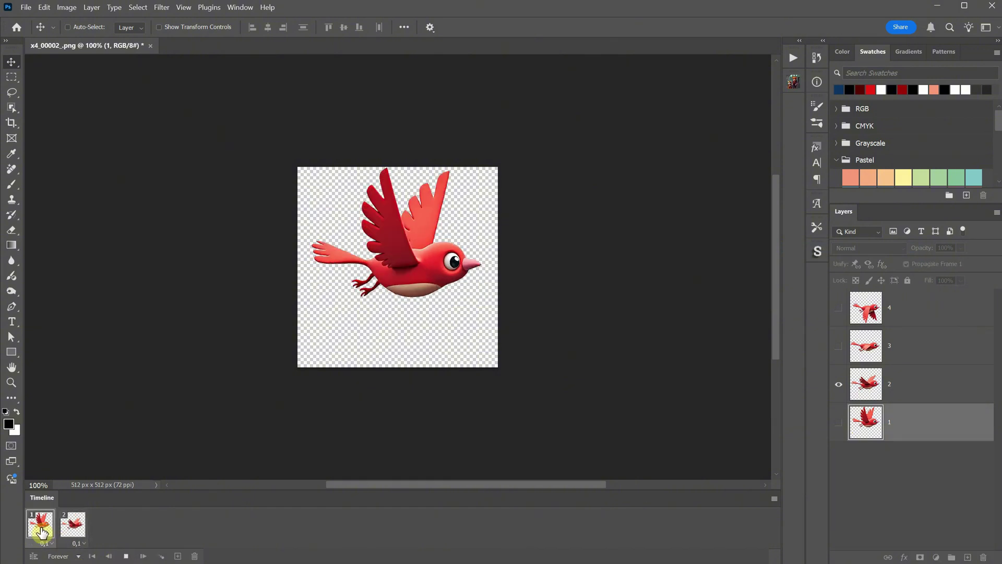
{"action": "left_click", "coordinate": [124, 557]}
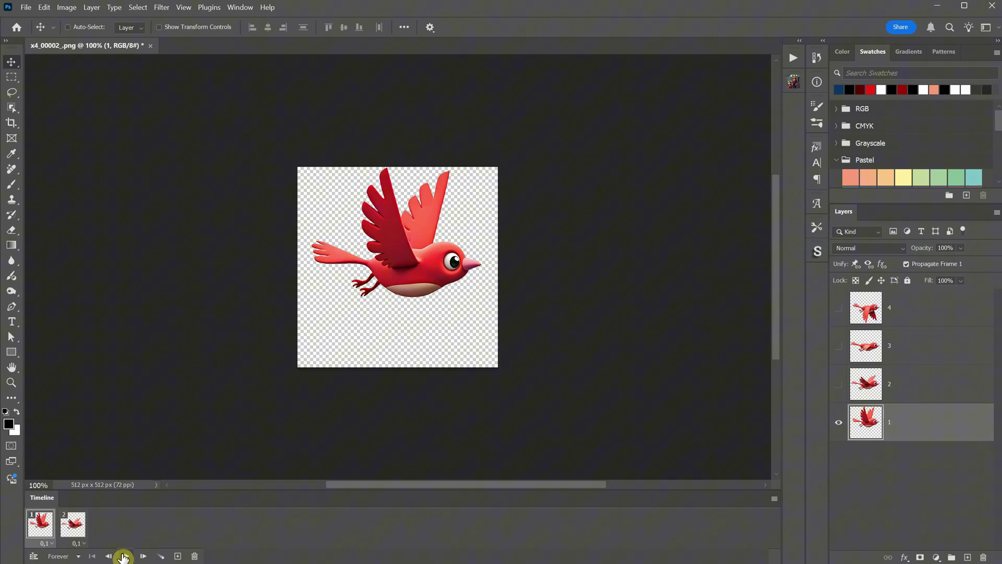
Add a third animation frame after frame 2 that shows only layer 3
{"action": "left_click", "coordinate": [75, 531]}
{"action": "left_click", "coordinate": [773, 498]}
{"action": "left_click", "coordinate": [816, 247]}
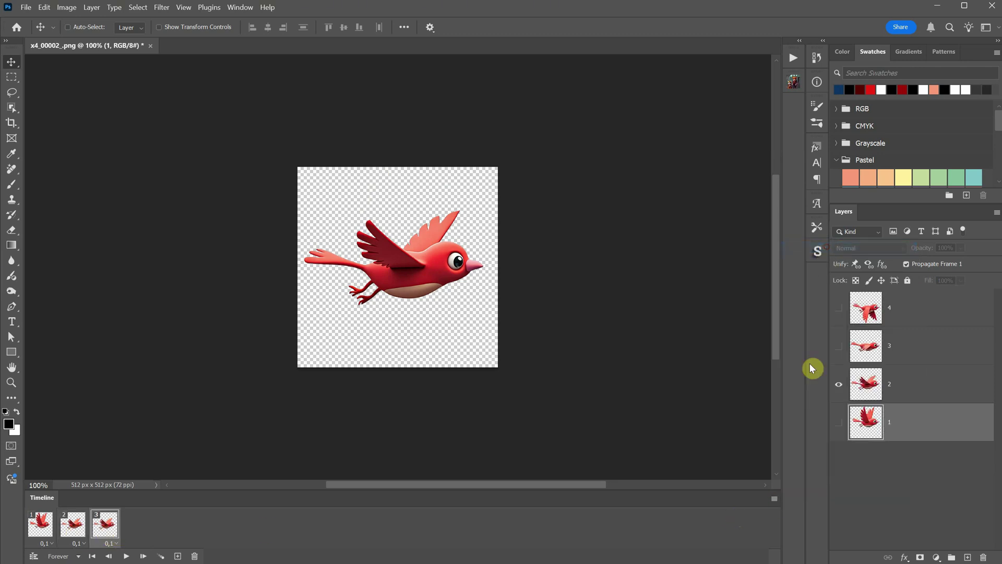
{"action": "left_click", "coordinate": [835, 384]}
{"action": "left_click", "coordinate": [837, 346]}
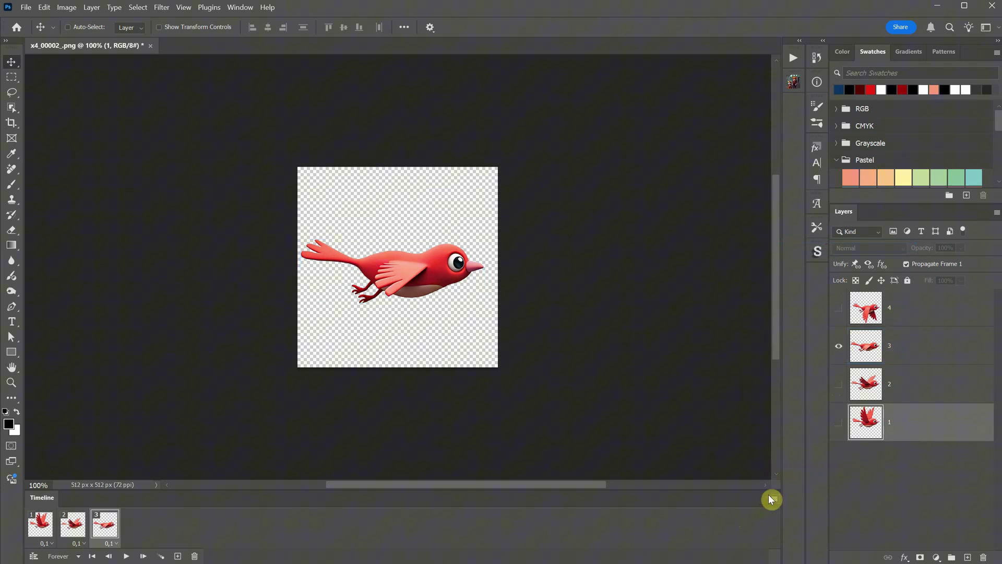
Add a fourth animation frame that shows only layer 4
{"action": "left_click", "coordinate": [774, 498]}
{"action": "left_click", "coordinate": [829, 249]}
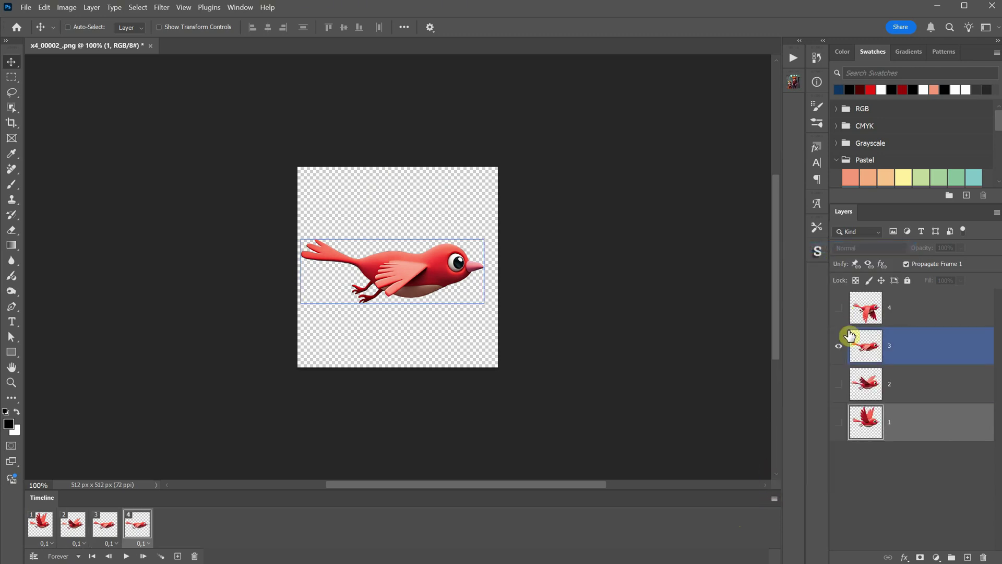
{"action": "left_click", "coordinate": [839, 346]}
{"action": "left_click", "coordinate": [838, 308]}
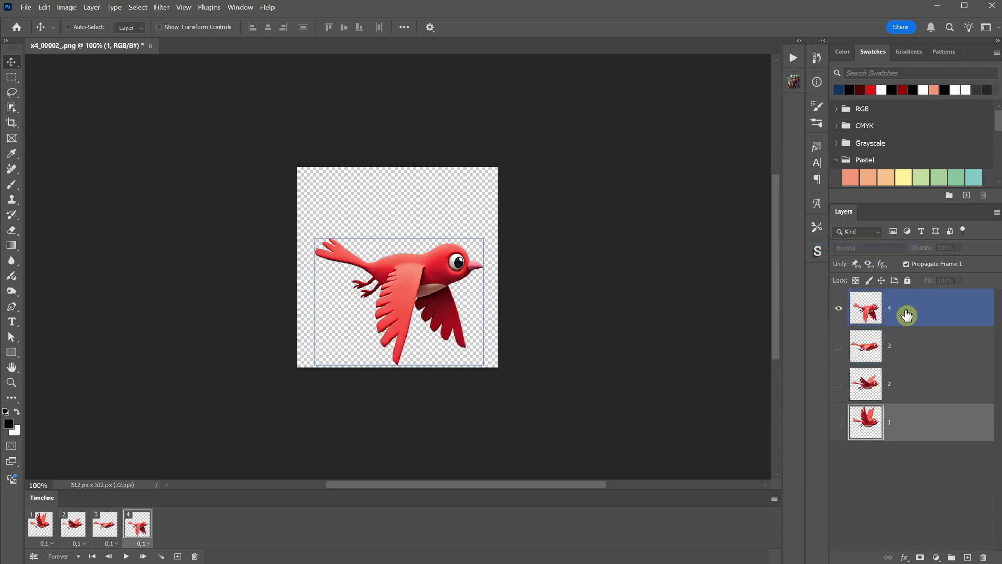
Preview the four-frame animation and compare the wing poses in the first and last frames
{"action": "left_click", "coordinate": [126, 556]}
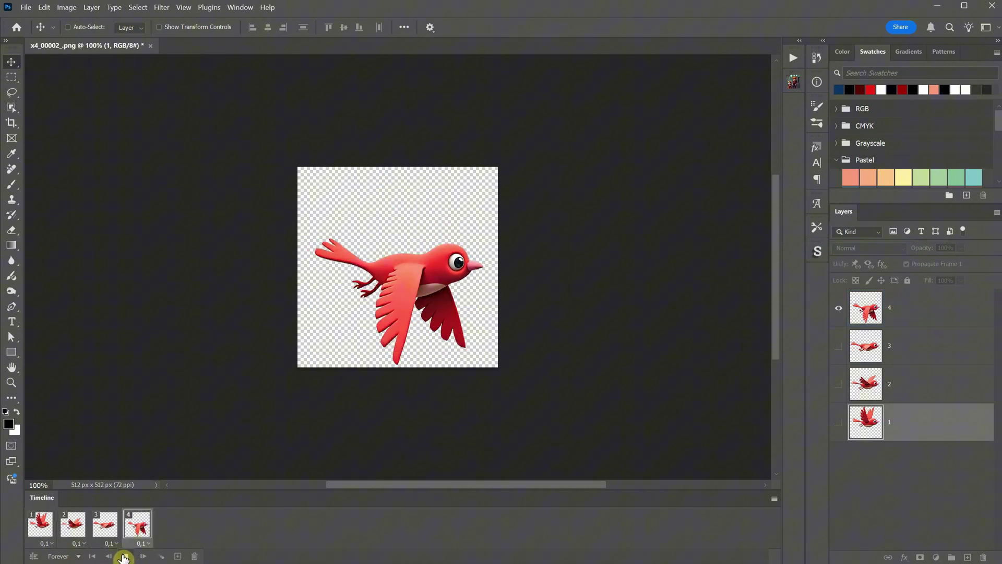
{"action": "left_click", "coordinate": [127, 555]}
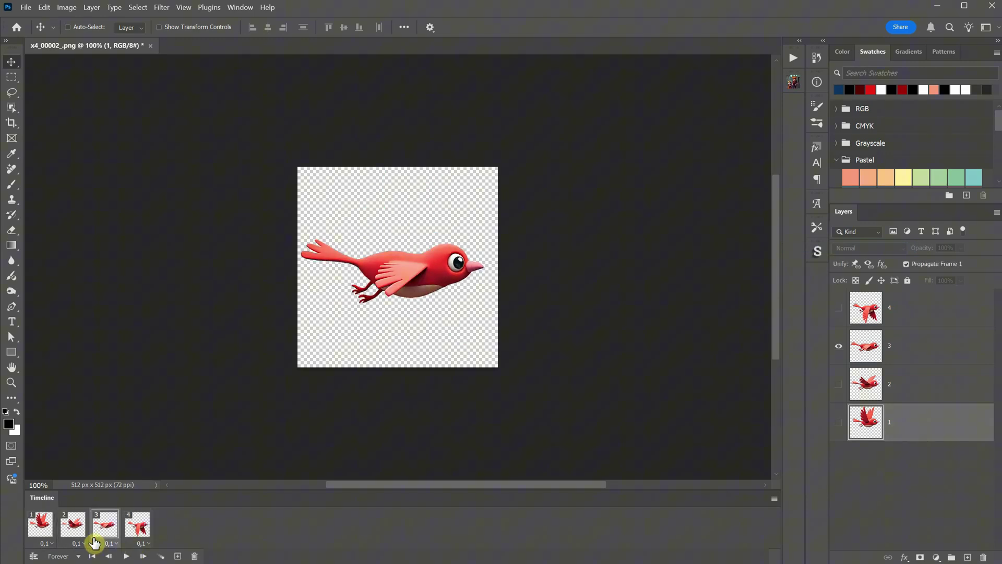
{"action": "left_click", "coordinate": [43, 527]}
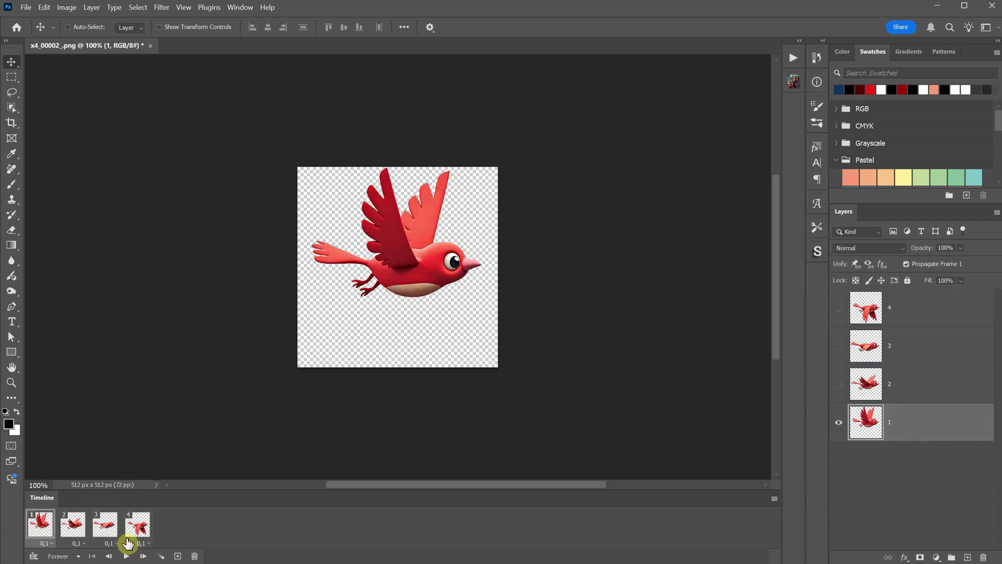
{"action": "left_click", "coordinate": [132, 535]}
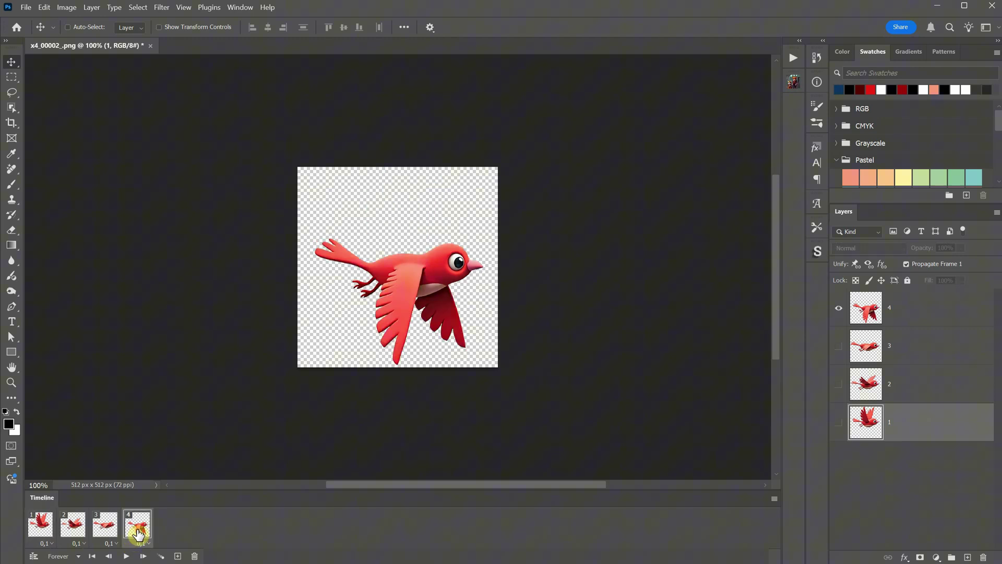
Add a fifth animation frame that shows only layer 3 and preview the playback from the first frame
{"action": "left_click", "coordinate": [771, 498]}
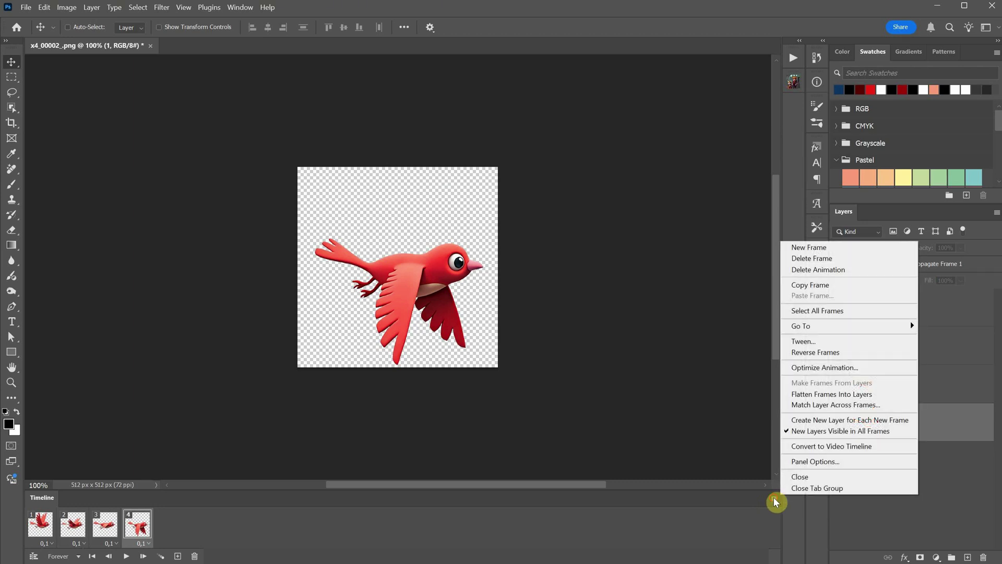
{"action": "left_click", "coordinate": [827, 247]}
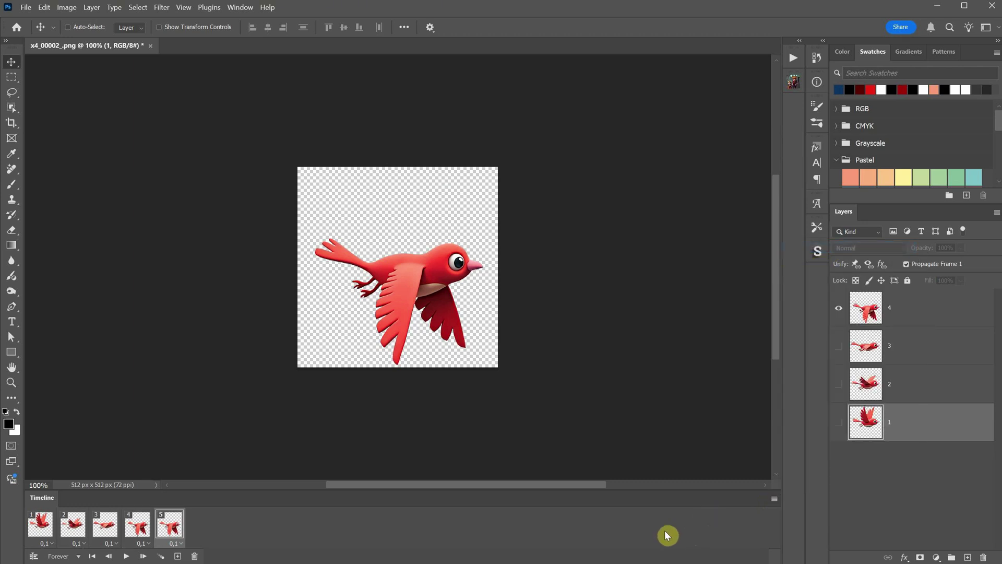
{"action": "left_click", "coordinate": [838, 308]}
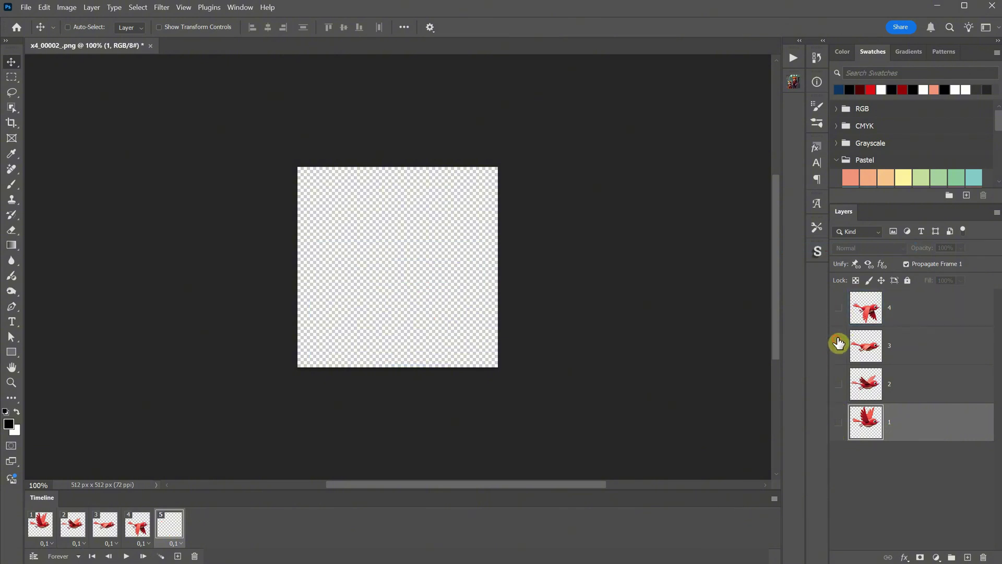
{"action": "left_click", "coordinate": [838, 344]}
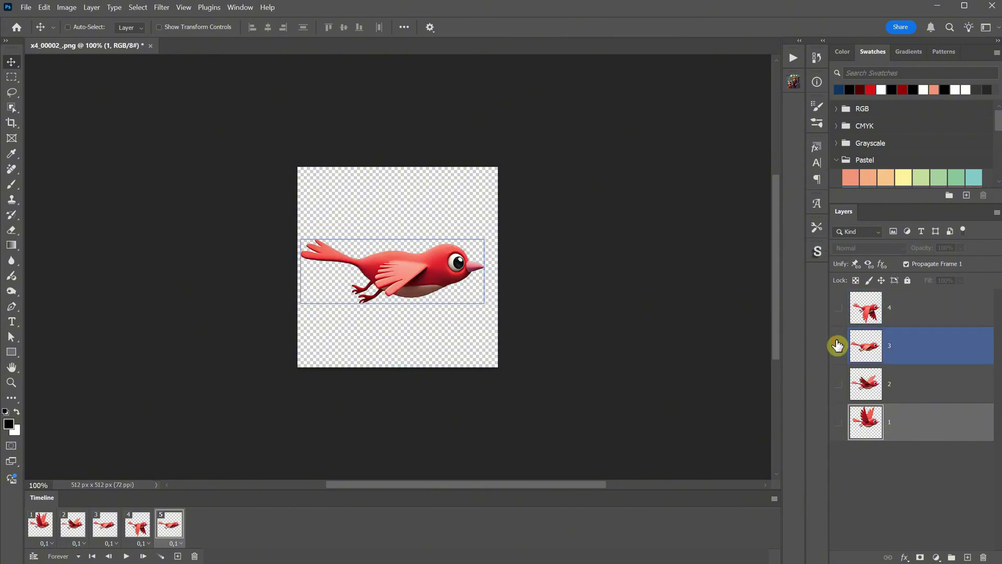
{"action": "left_click", "coordinate": [42, 526]}
{"action": "left_click", "coordinate": [126, 556]}
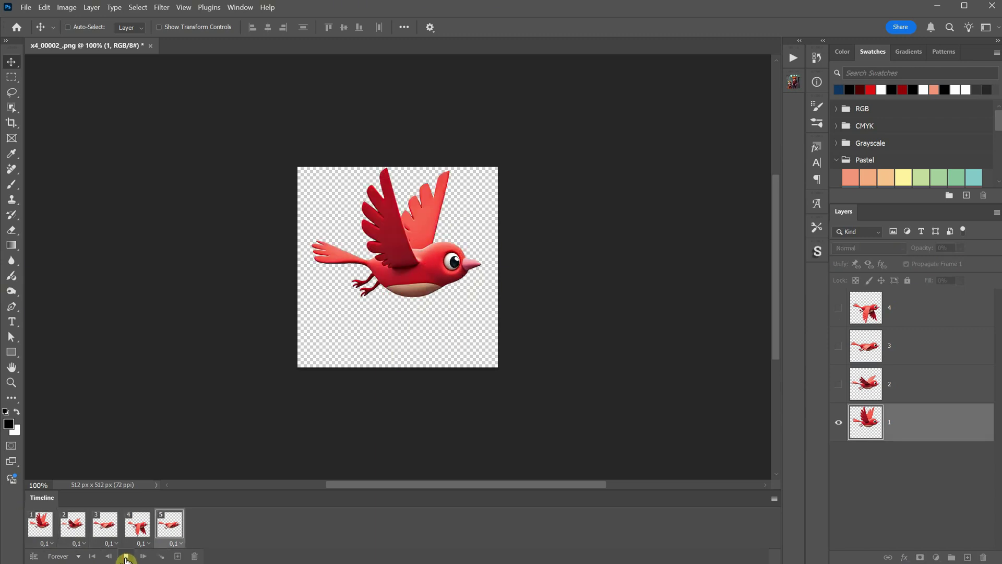
{"action": "left_click", "coordinate": [126, 557]}
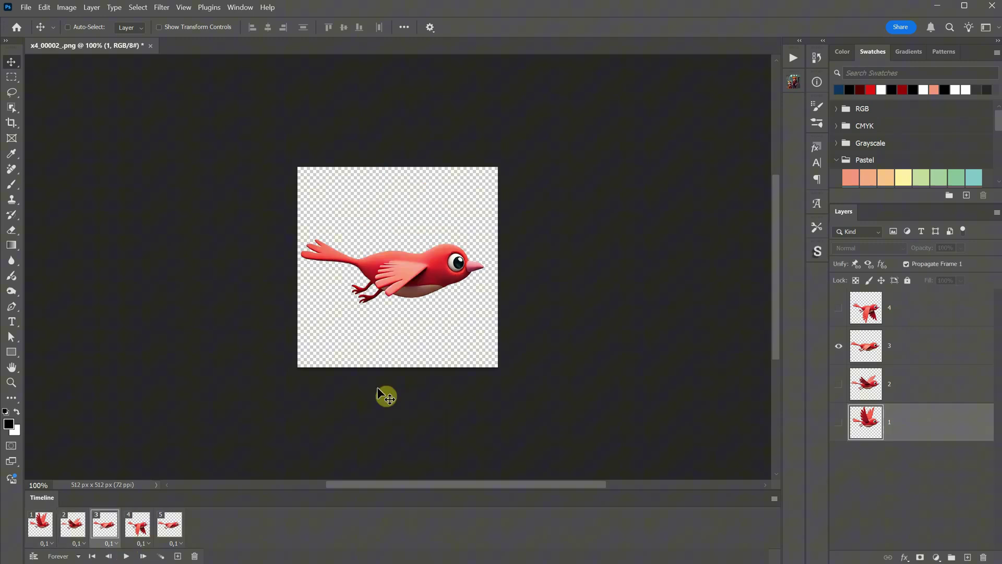
Set up a Save for Web export in GIF format, check the image size and preview the animation
{"action": "left_click", "coordinate": [26, 8]}
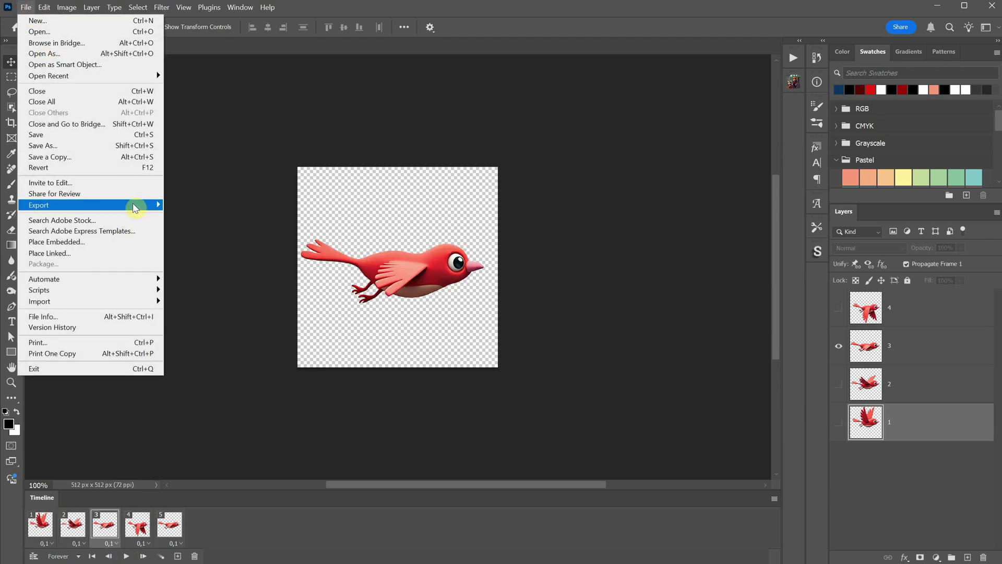
{"action": "mouse_move", "coordinate": [136, 206]}
{"action": "left_click", "coordinate": [209, 241]}
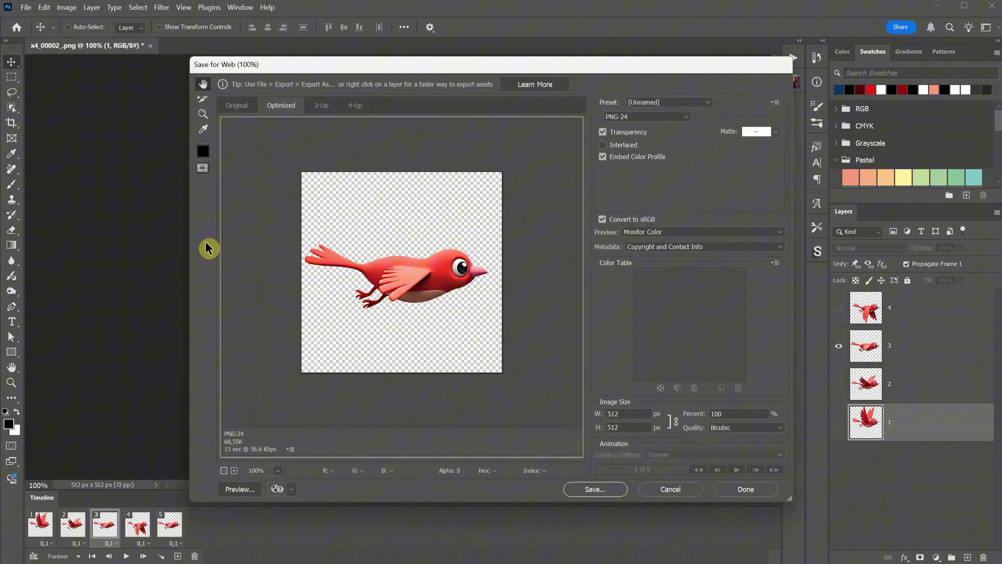
{"action": "left_click", "coordinate": [641, 118]}
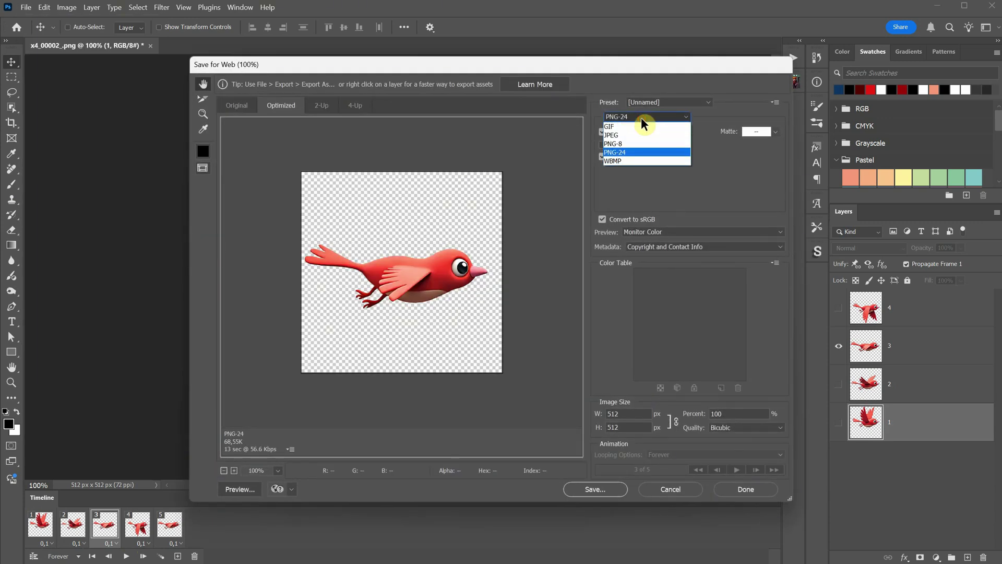
{"action": "left_click", "coordinate": [631, 126]}
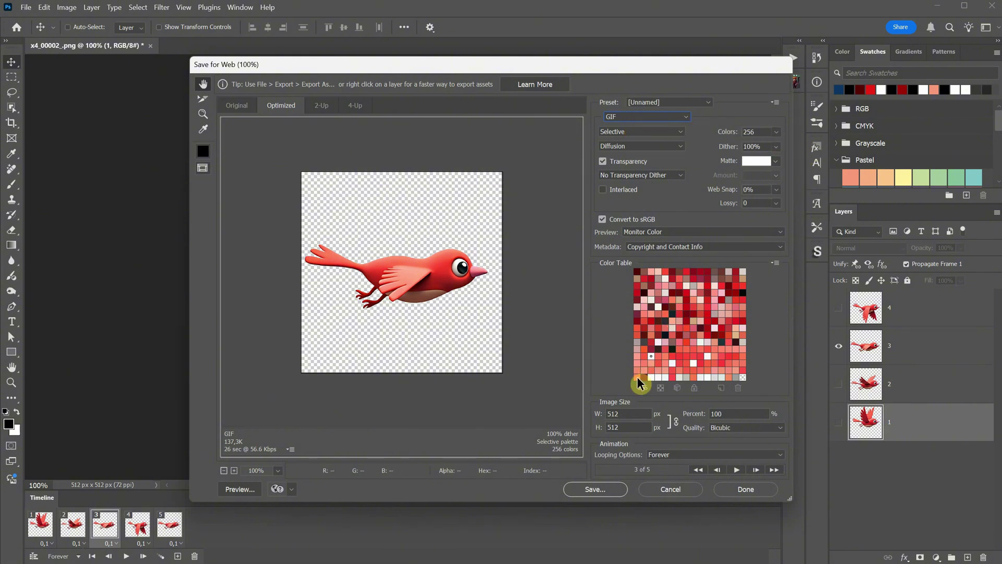
{"action": "double_click", "coordinate": [634, 413]}
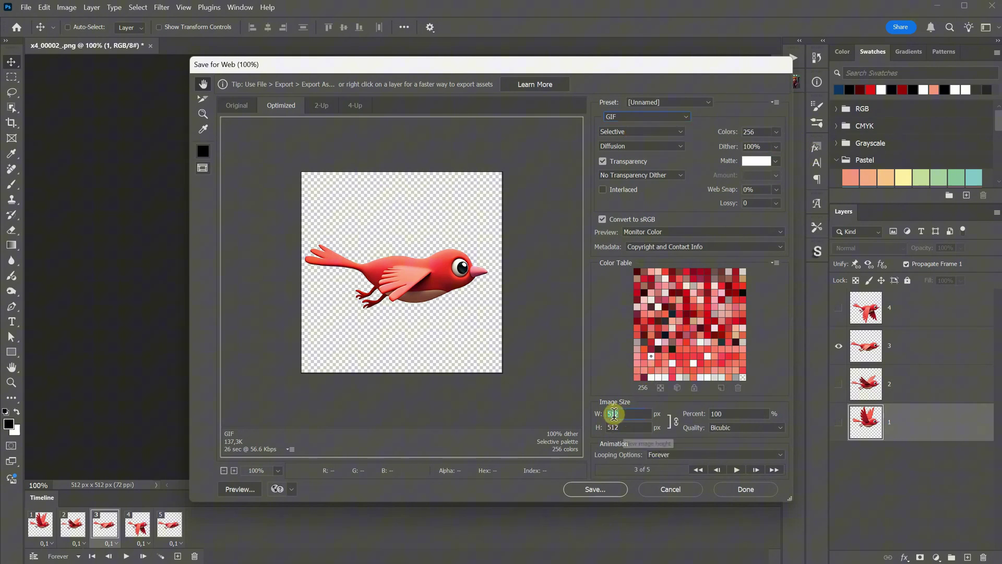
{"action": "key", "text": "Tab"}
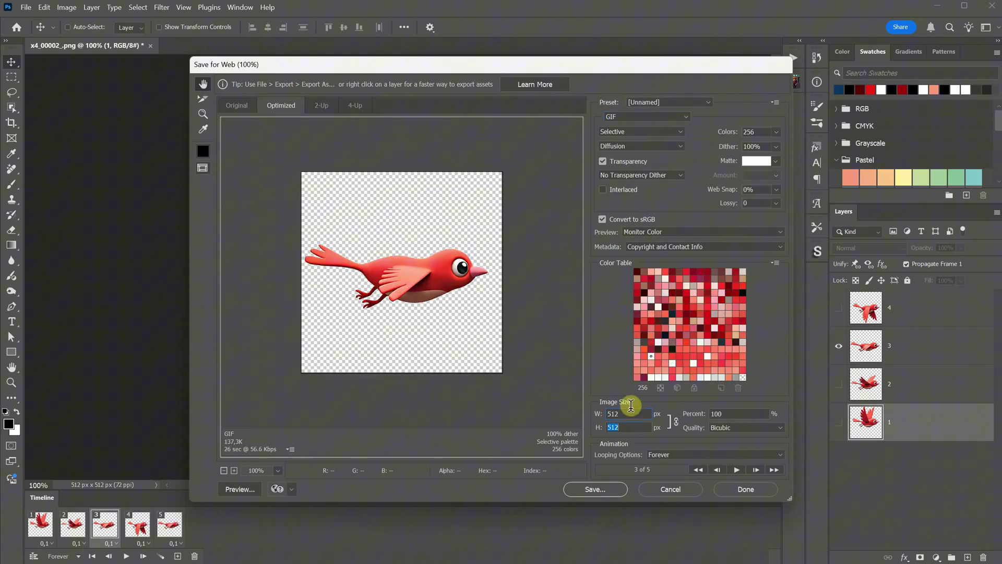
{"action": "left_click", "coordinate": [736, 470]}
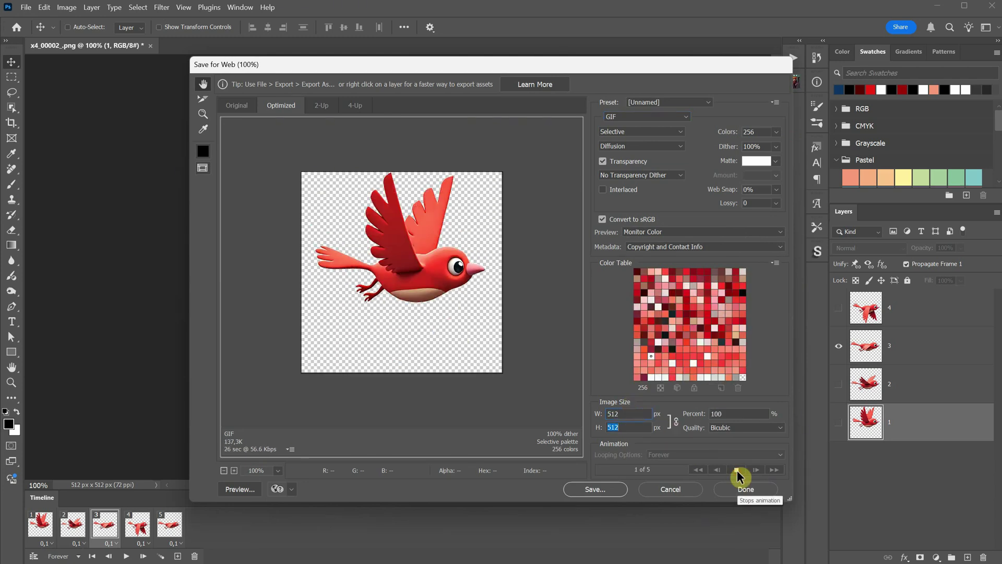
Save the optimized GIF as redbirdAnimation in the Resources folder
{"action": "left_click", "coordinate": [597, 488]}
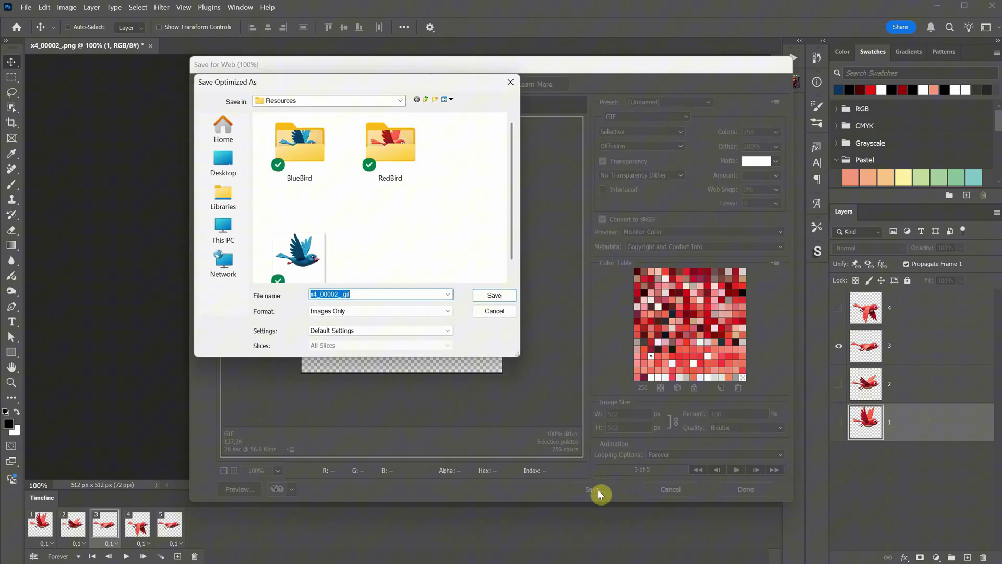
{"action": "type", "text": "r"}
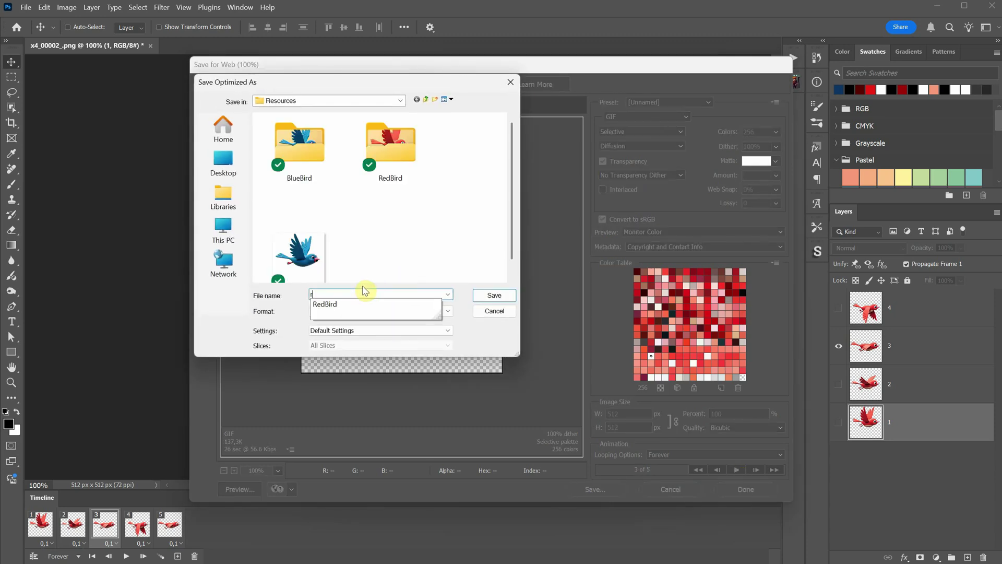
{"action": "type", "text": "edbirdAnimation"}
{"action": "key", "text": "Return"}
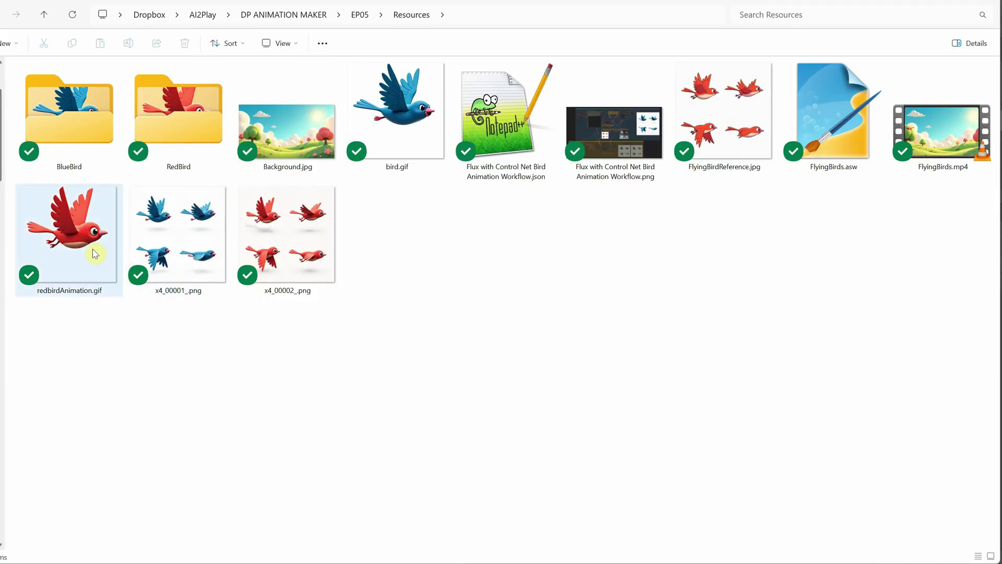
Open redbirdAnimation.gif in the image viewer to check its playback, and close the viewer
{"action": "double_click", "coordinate": [82, 250]}
{"action": "left_click_drag", "start_coordinate": [897, 22], "coordinate": [752, 11]}
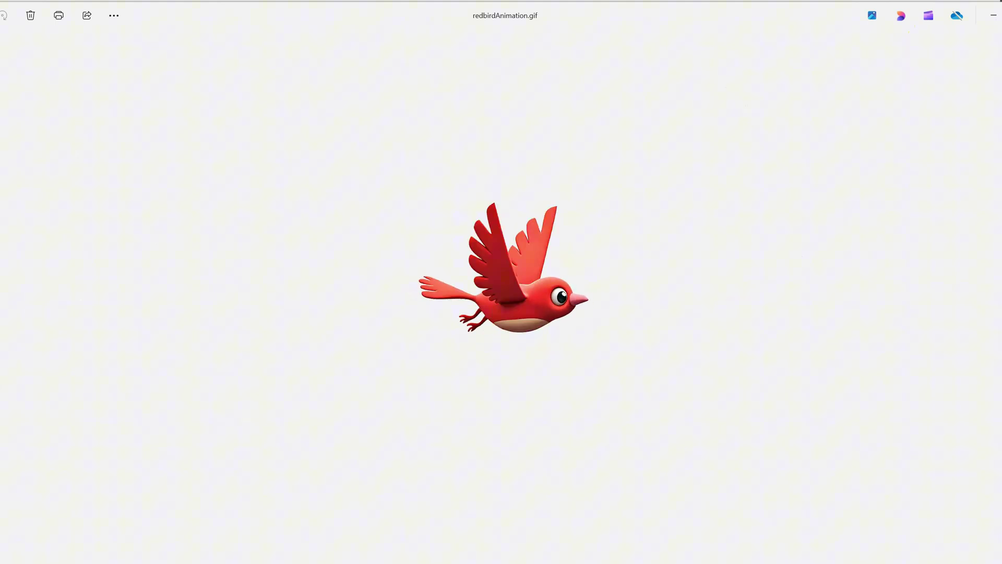
{"action": "key", "text": "alt+F4"}
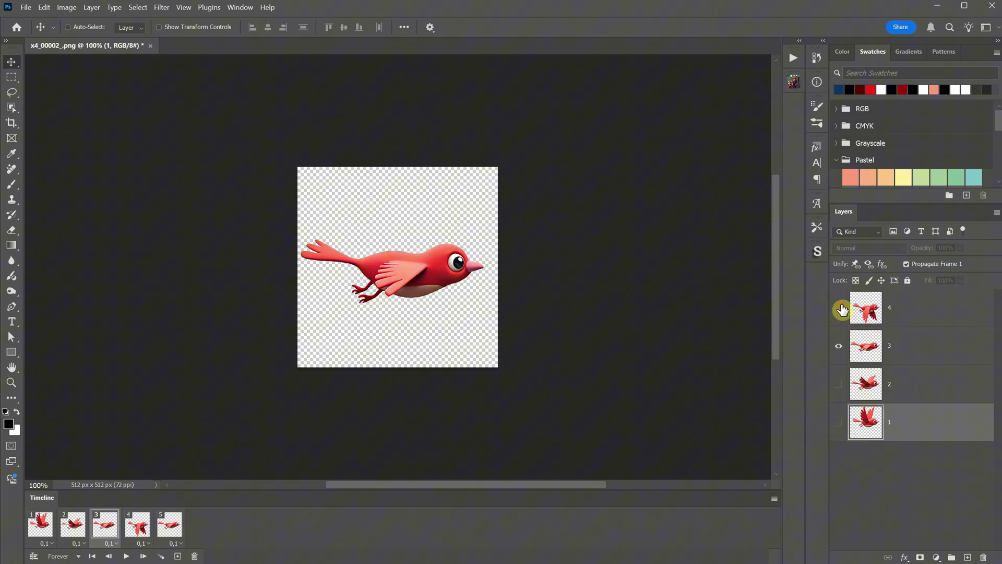
Make layers 1 to 4 all visible in frame 3 and start the Layers to Files export
{"action": "left_click_drag", "start_coordinate": [841, 310], "coordinate": [828, 425]}
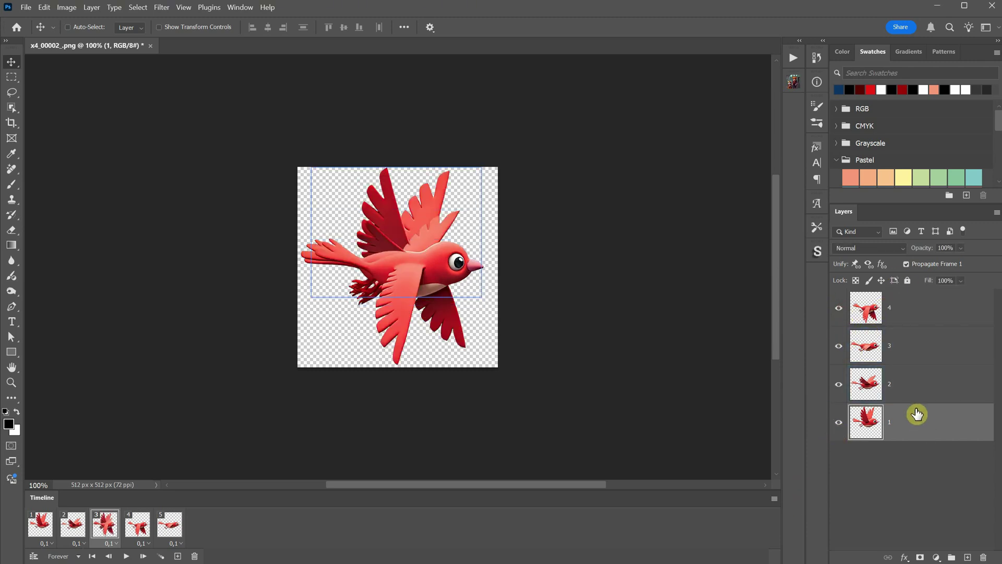
{"action": "left_click", "coordinate": [25, 8]}
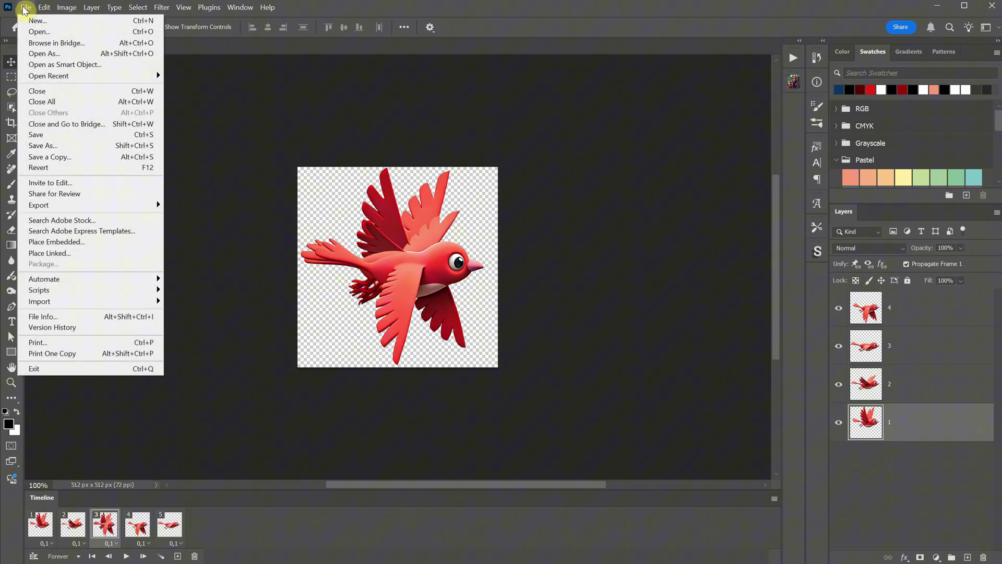
{"action": "mouse_move", "coordinate": [101, 207]}
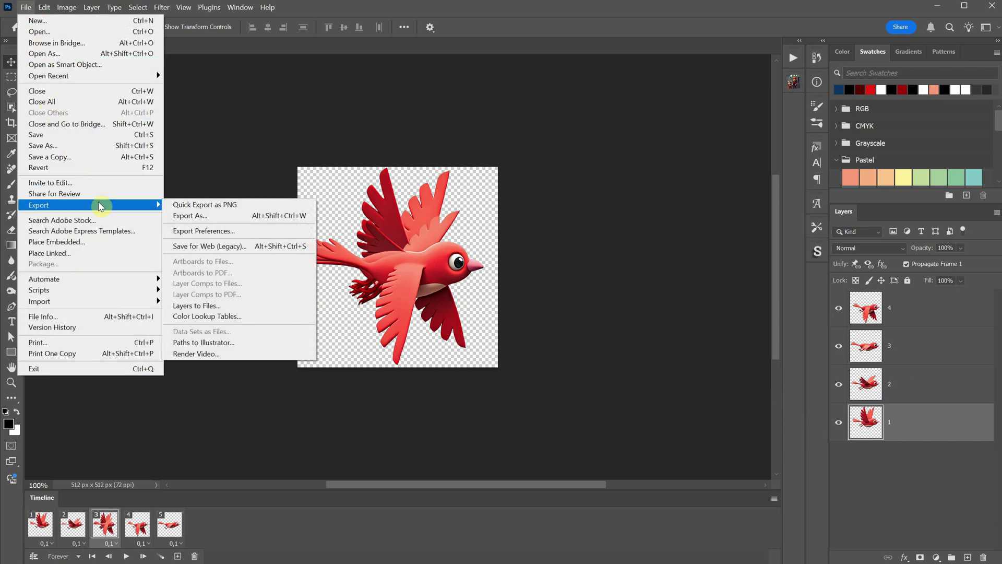
{"action": "left_click", "coordinate": [196, 306]}
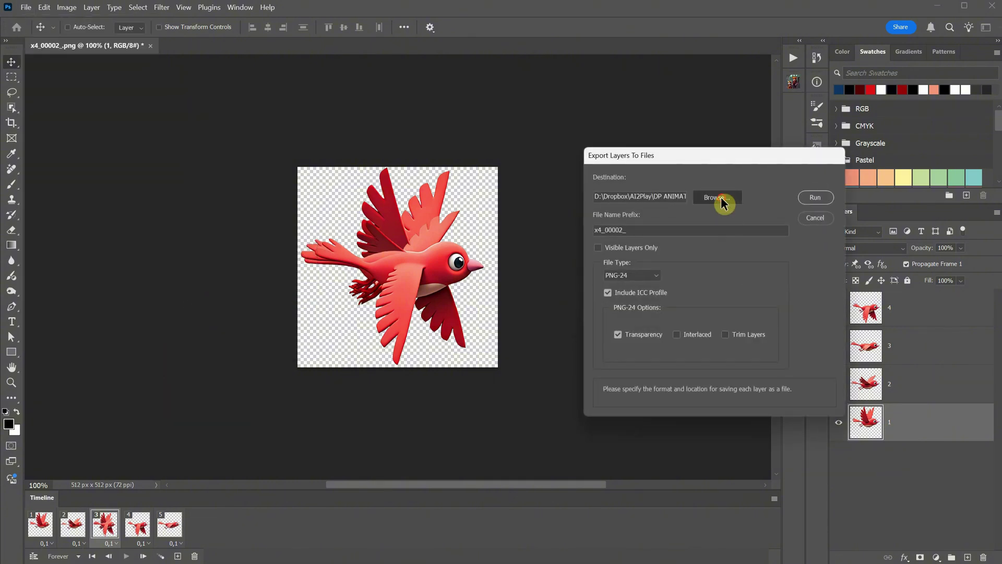
Create a folder named redbirdanimation inside Resources and select it as the export destination
{"action": "left_click", "coordinate": [720, 199]}
{"action": "right_click", "coordinate": [822, 342]}
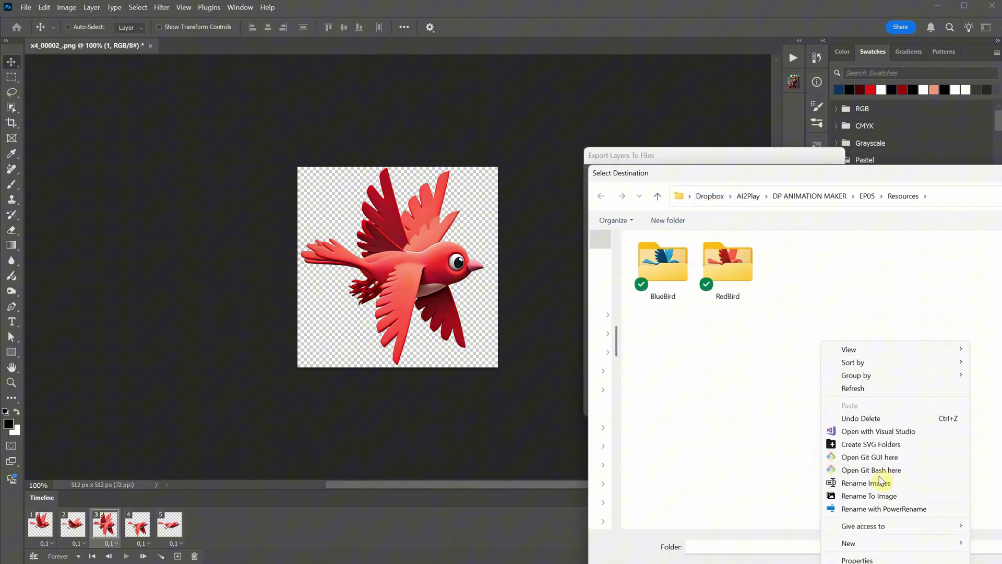
{"action": "mouse_move", "coordinate": [944, 544]}
{"action": "left_click", "coordinate": [988, 545]}
{"action": "type", "text": "redbirdanimation"}
{"action": "key", "text": "Return"}
{"action": "key", "text": "Return"}
{"action": "left_click_drag", "start_coordinate": [919, 174], "coordinate": [561, 118]}
{"action": "left_click", "coordinate": [819, 508]}
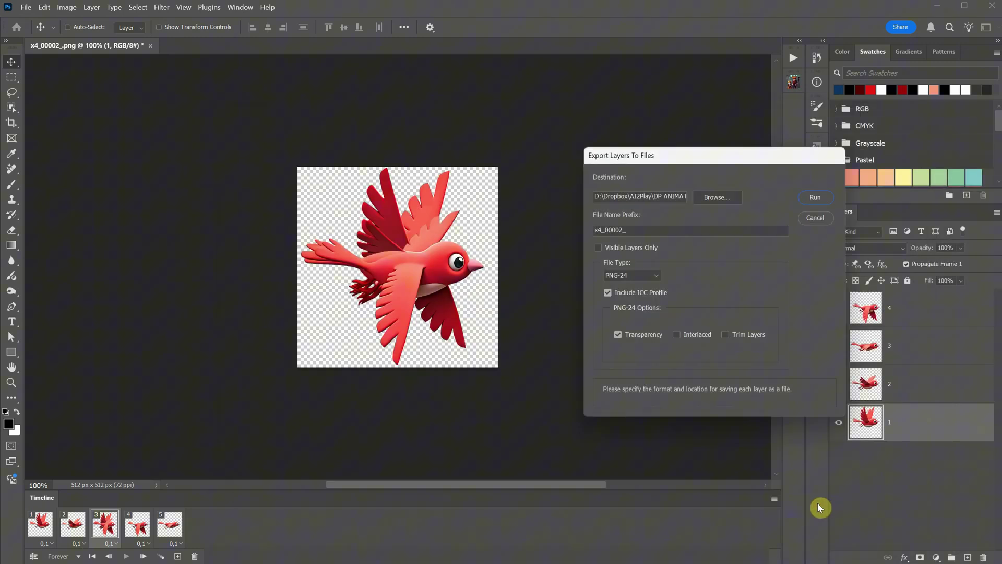
Export the layers as PNG-24 files with the file name prefix redbird and Trim Layers off
{"action": "left_click_drag", "start_coordinate": [671, 230], "coordinate": [514, 215]}
{"action": "type", "text": "redvu"}
{"action": "left_click", "coordinate": [632, 274]}
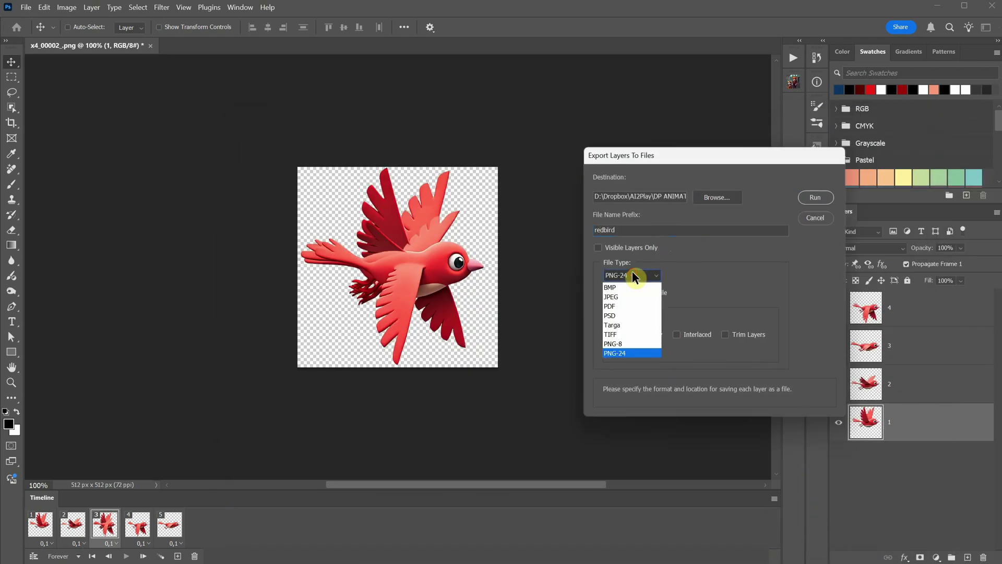
{"action": "left_click", "coordinate": [629, 355]}
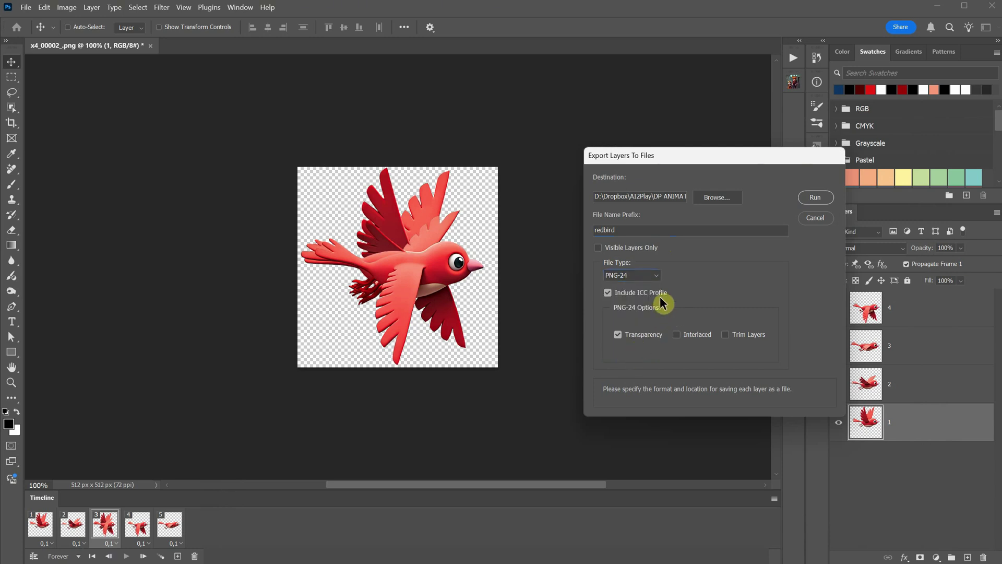
{"action": "left_click", "coordinate": [724, 334]}
{"action": "left_click", "coordinate": [814, 202]}
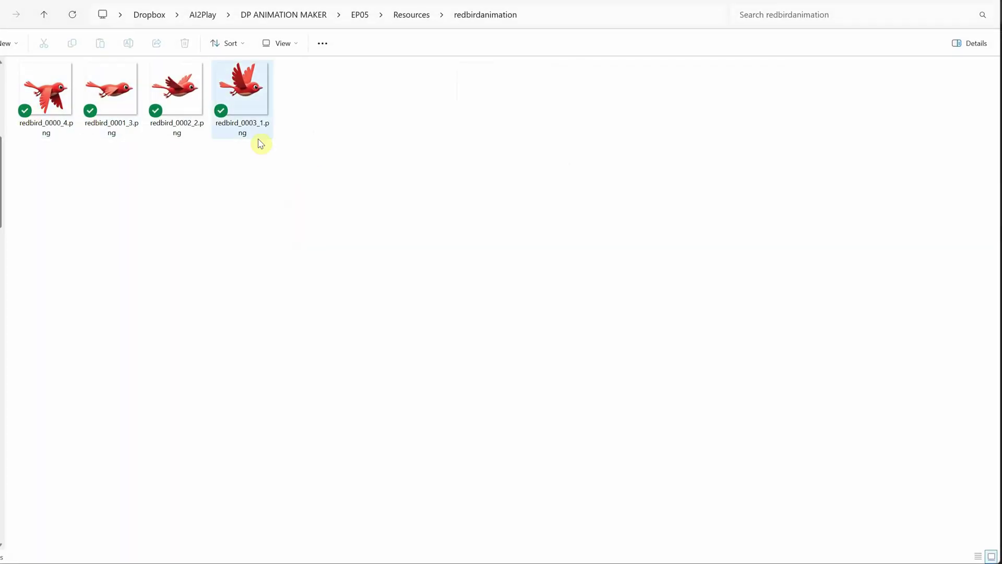
Switch to the redbirdanimation folder in File Explorer and rename the exported layer 1 image as redbird1
{"action": "left_click", "coordinate": [261, 127]}
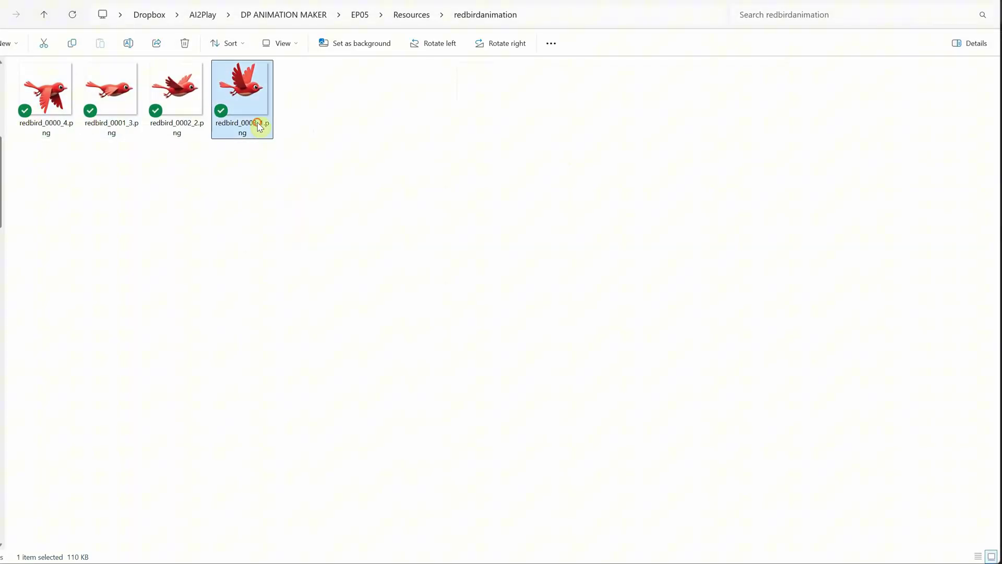
{"action": "left_click", "coordinate": [197, 129]}
{"action": "left_click", "coordinate": [130, 129]}
{"action": "left_click", "coordinate": [52, 125]}
{"action": "left_click", "coordinate": [245, 120]}
{"action": "type", "text": "red"}
{"action": "key", "text": "Return"}
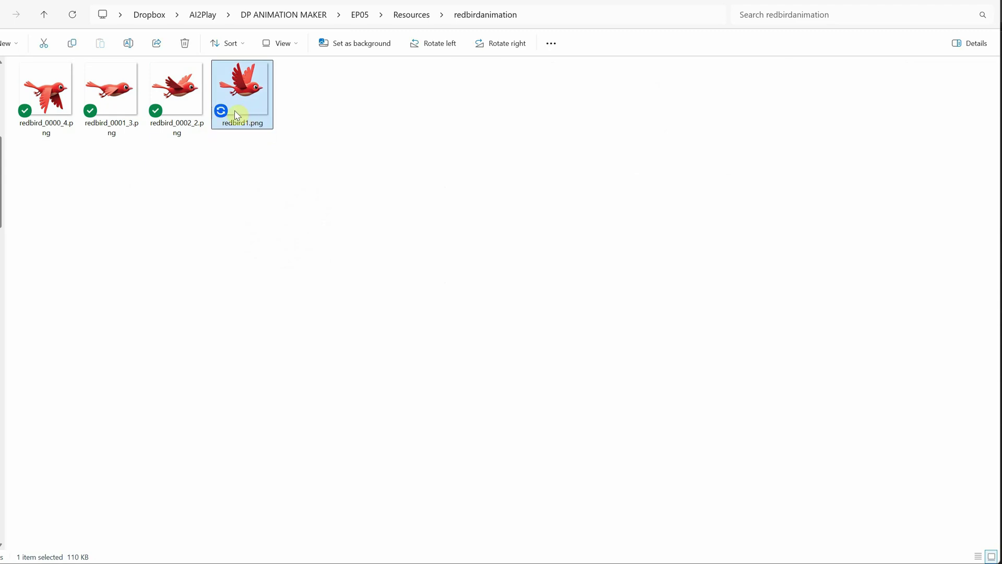
Rename redbird_0002_2.png as redbird2 and redbird_0001_3.png as redbird3
{"action": "left_click", "coordinate": [193, 111]}
{"action": "key", "text": "F2"}
{"action": "type", "text": "redbird2"}
{"action": "key", "text": "Return"}
{"action": "left_click", "coordinate": [131, 110]}
{"action": "key", "text": "F2"}
{"action": "type", "text": "redbird3"}
{"action": "key", "text": "Return"}
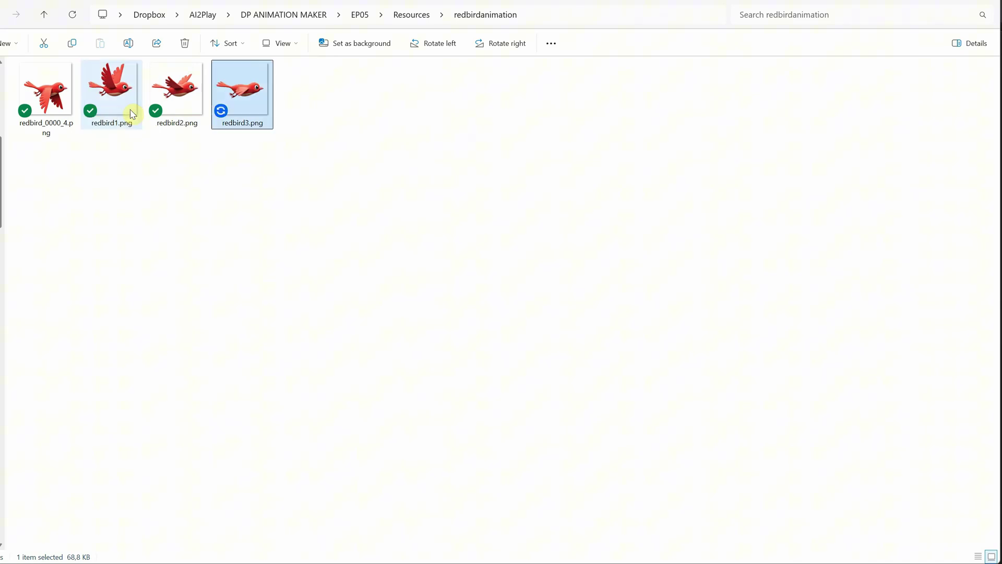
Rename redbird_0000_4.png as redbird4
{"action": "left_click", "coordinate": [76, 109]}
{"action": "key", "text": "F2"}
{"action": "type", "text": "redbird4"}
{"action": "key", "text": "Return"}
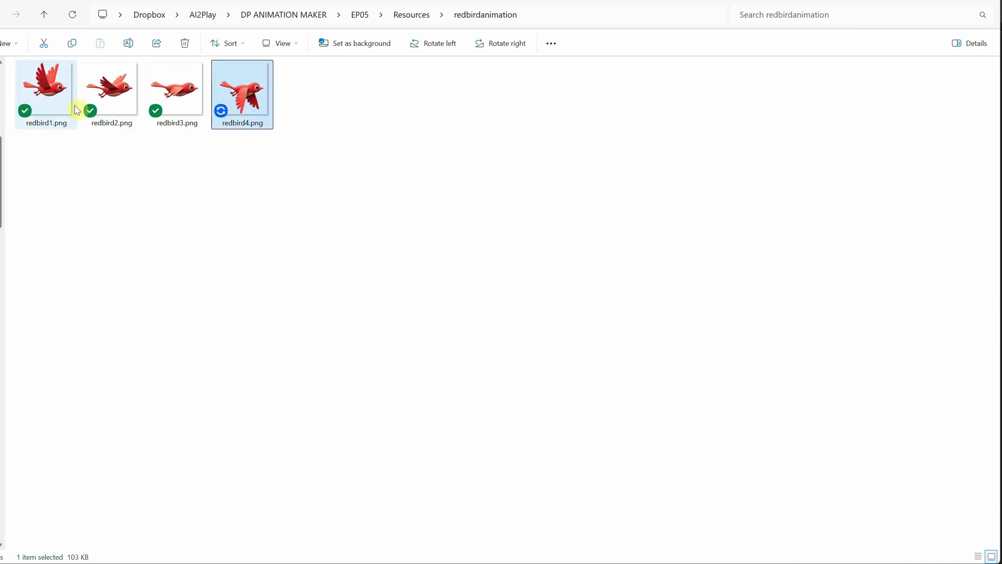
Open redbird1.png in the image viewer, page through the four bird frames to check their order, and close the viewer
{"action": "double_click", "coordinate": [44, 93]}
{"action": "key", "text": "Right"}
{"action": "key", "text": "Right"}
{"action": "key", "text": "Right"}
{"action": "key", "text": "Right"}
{"action": "key", "text": "Right"}
{"action": "key", "text": "Right"}
{"action": "key", "text": "Right"}
{"action": "key", "text": "Right"}
{"action": "key", "text": "Right"}
{"action": "key", "text": "Right"}
{"action": "key", "text": "Right"}
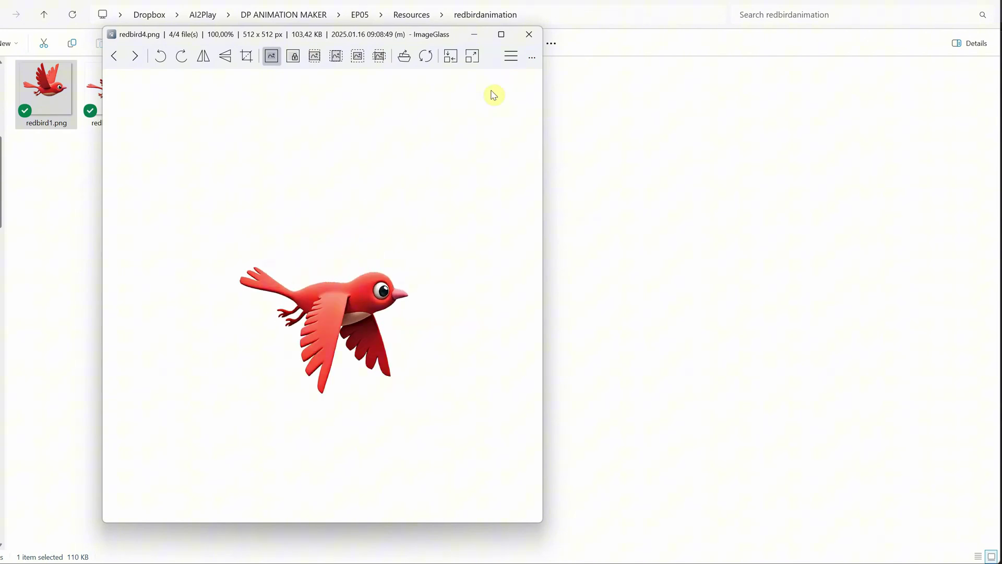
{"action": "left_click", "coordinate": [530, 34]}
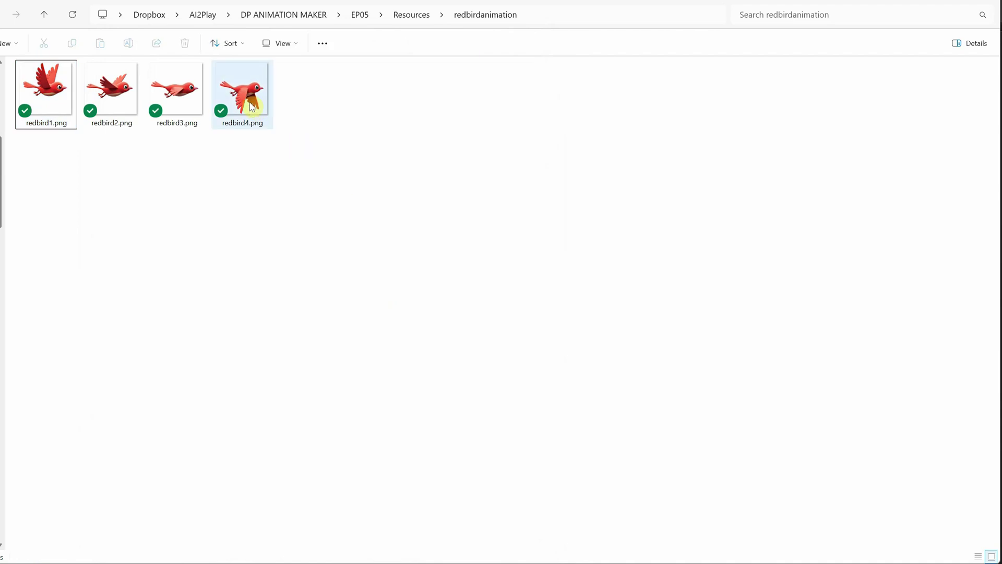
Duplicate redbird3.png in the redbirdanimation folder and rename the copy as redbird5
{"action": "left_click", "coordinate": [179, 109]}
{"action": "key", "text": "ctrl+v"}
{"action": "left_click", "coordinate": [183, 132]}
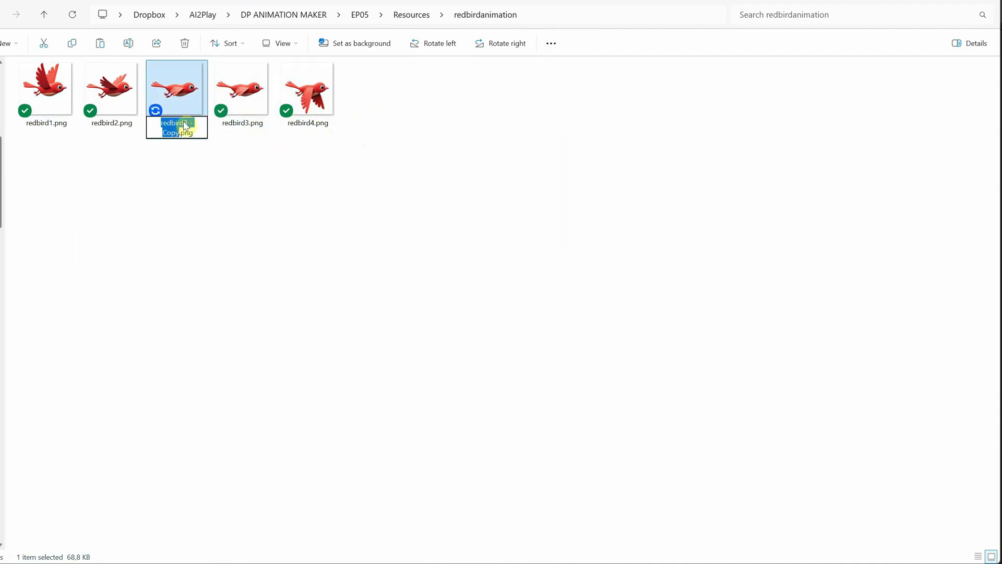
{"action": "left_click_drag", "start_coordinate": [184, 122], "coordinate": [179, 132]}
{"action": "type", "text": "5"}
{"action": "key", "text": "Return"}
Open redbird1.png in the image viewer and cycle through all five frames to check the wing-flap loop
{"action": "left_click", "coordinate": [57, 89]}
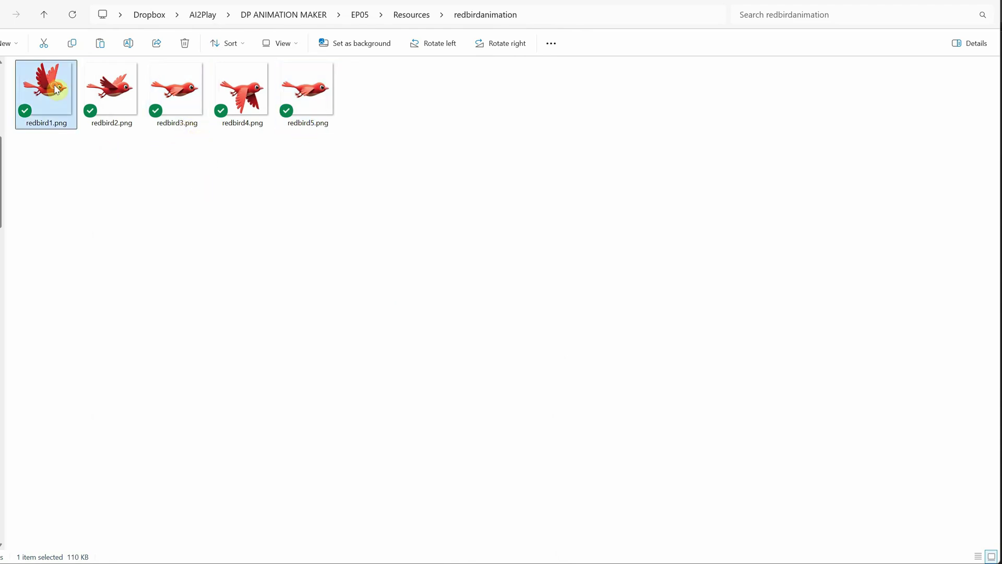
{"action": "double_click", "coordinate": [59, 102]}
{"action": "key", "text": "Right"}
{"action": "key", "text": "Right"}
{"action": "key", "text": "Right"}
{"action": "key", "text": "Right"}
{"action": "key", "text": "Right"}
{"action": "key", "text": "Right"}
{"action": "key", "text": "Right"}
{"action": "key", "text": "Right"}
{"action": "key", "text": "Right"}
{"action": "key", "text": "Right"}
{"action": "key", "text": "Right"}
{"action": "key", "text": "Right"}
{"action": "key", "text": "Right"}
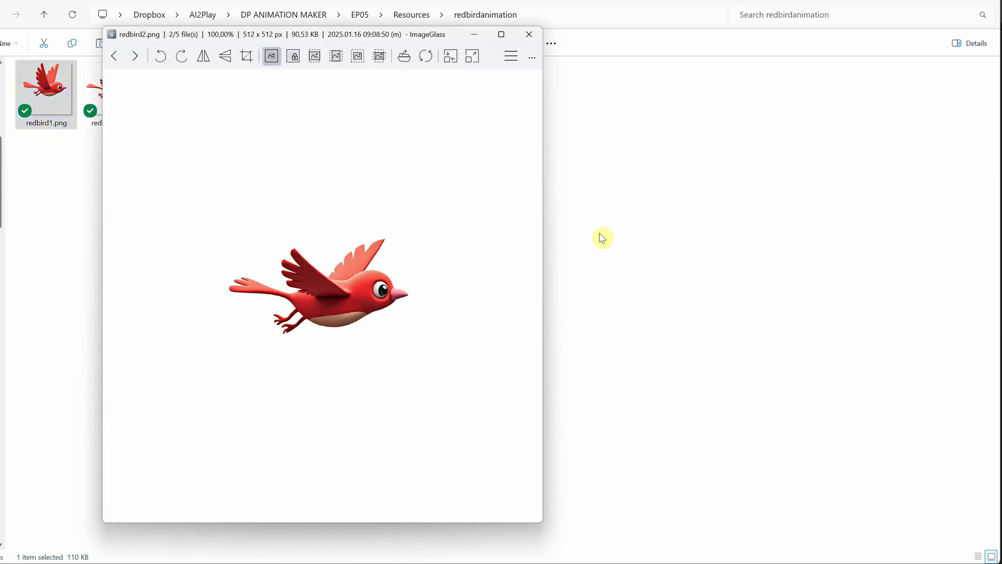